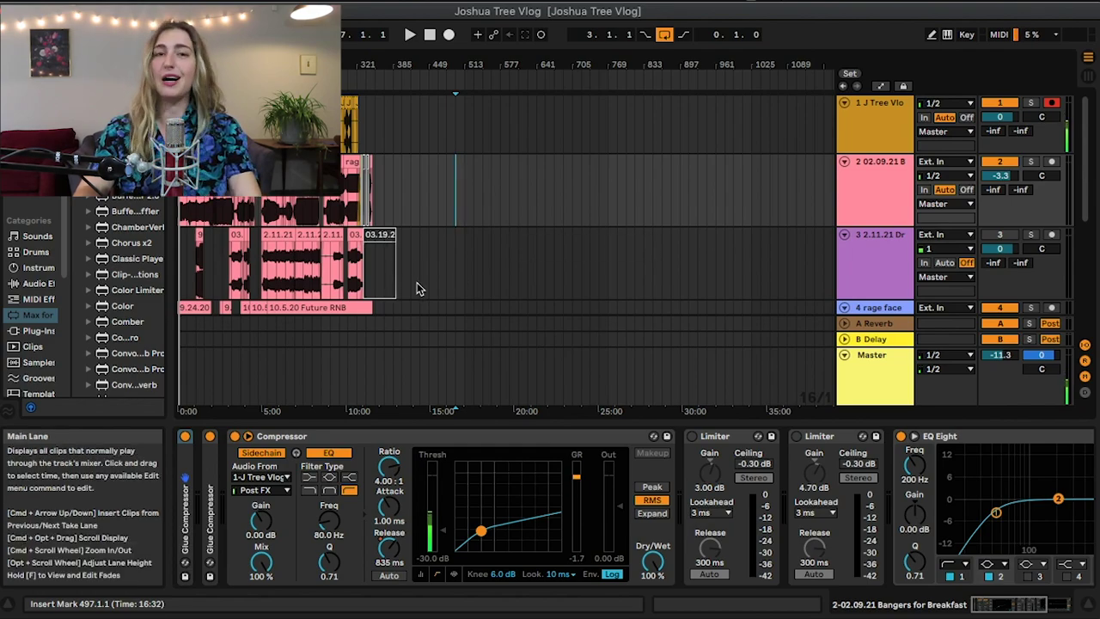
Step: Close the floating video window to uncover the arrangement
drag(355, 62, 524, 63)
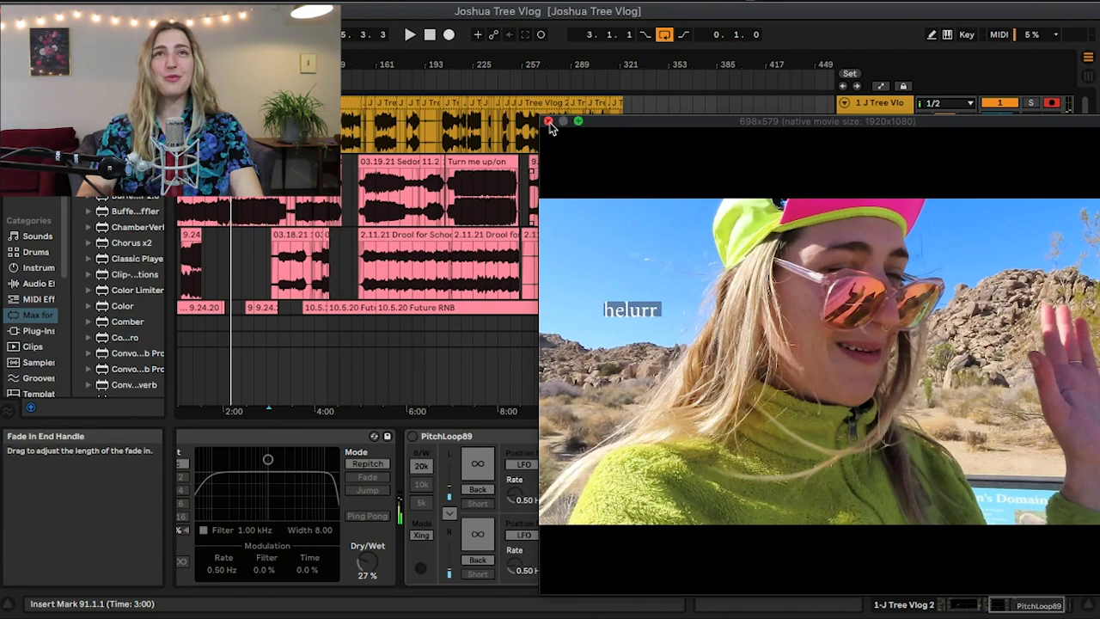
click(549, 122)
drag(580, 60, 668, 74)
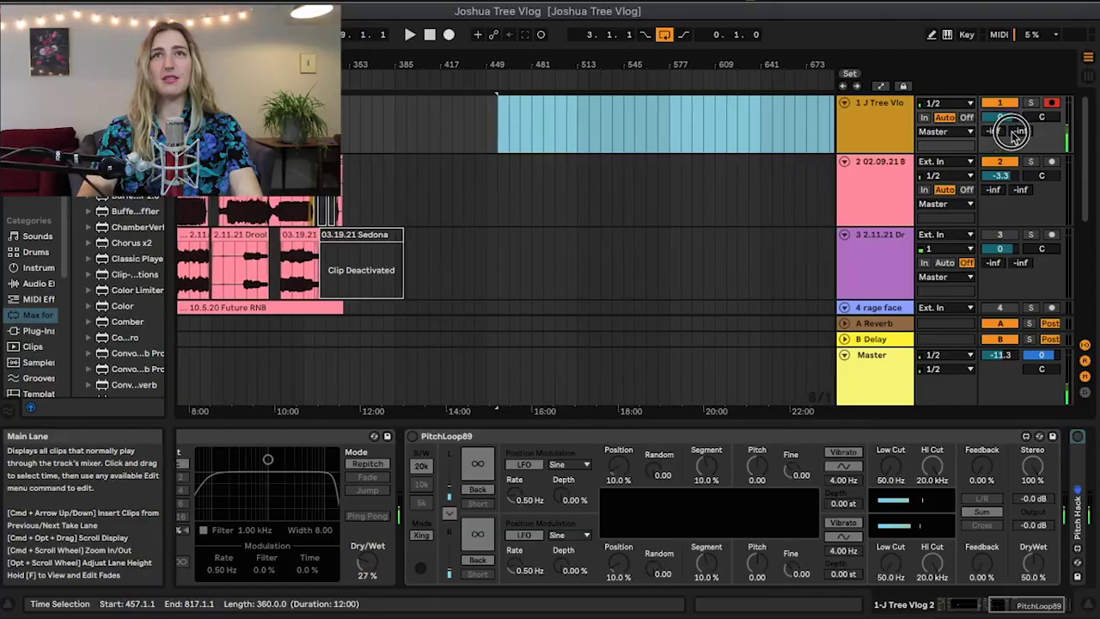
key(minus)
drag(1020, 133, 1020, 134)
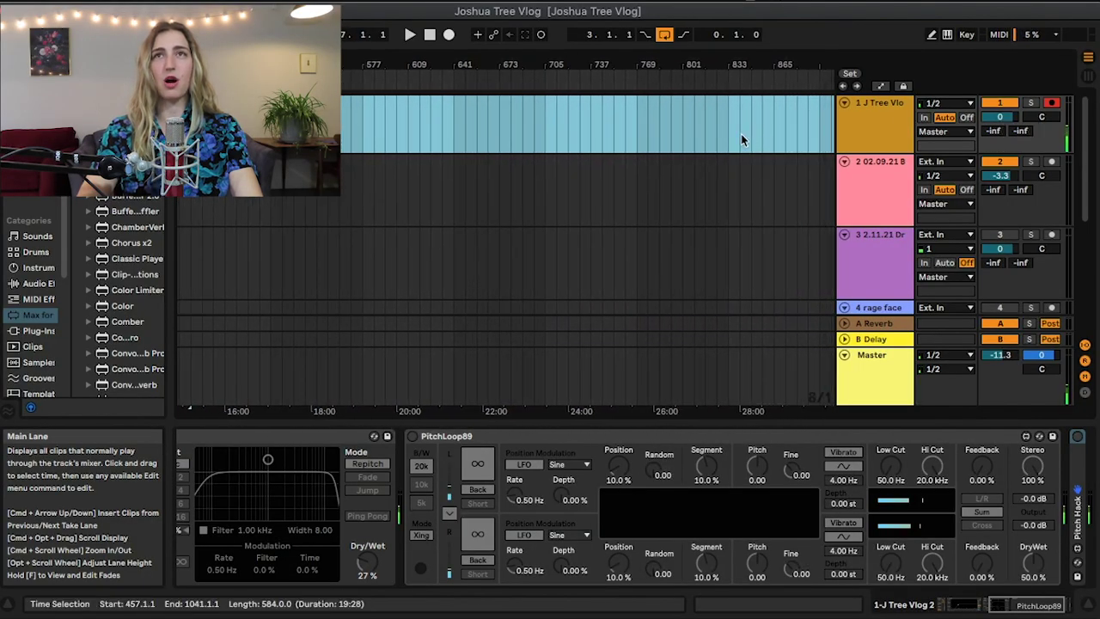
double_click(686, 66)
click(769, 124)
mouse_move(245, 610)
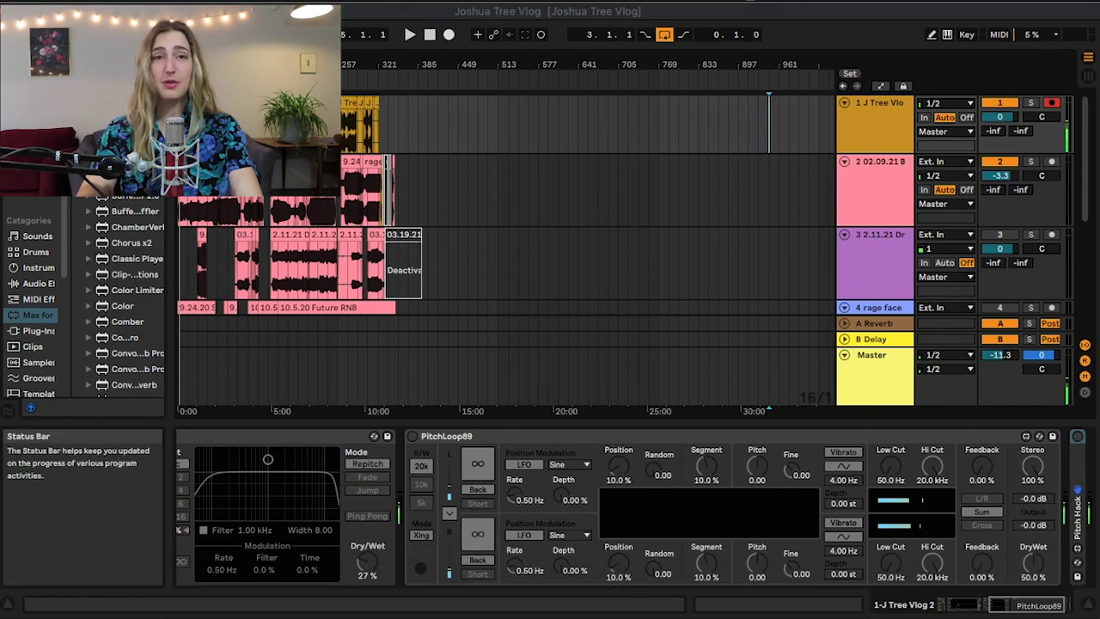
Step: Import the video file J Tree Vlog 2.mp4 into the empty arrangement area at bar 513, on its own new track
drag(1098, 60, 697, 138)
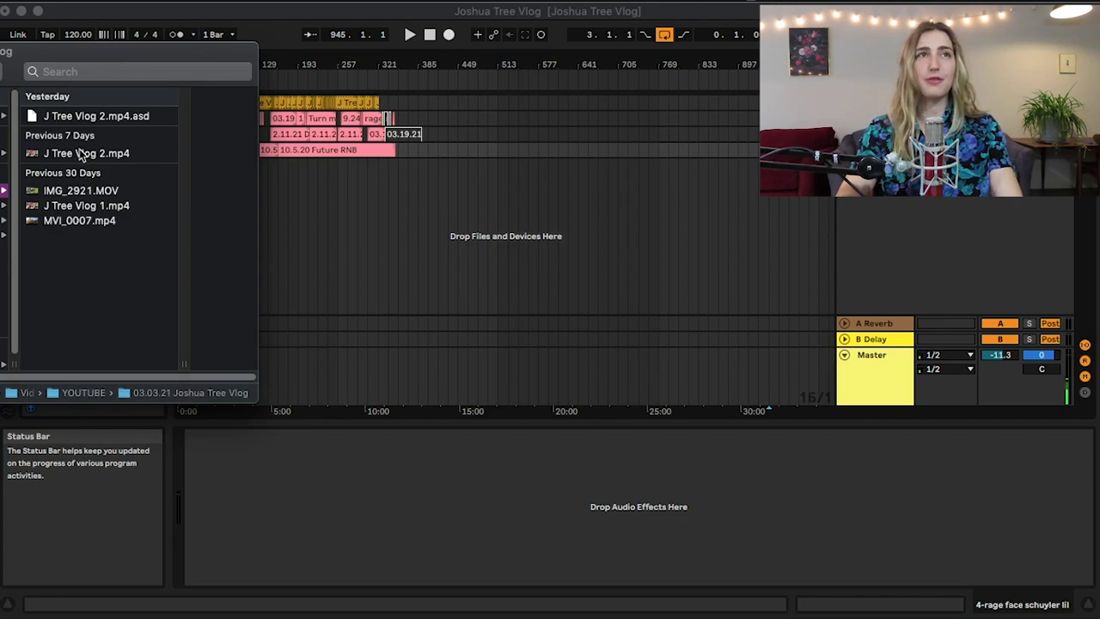
drag(77, 155, 498, 169)
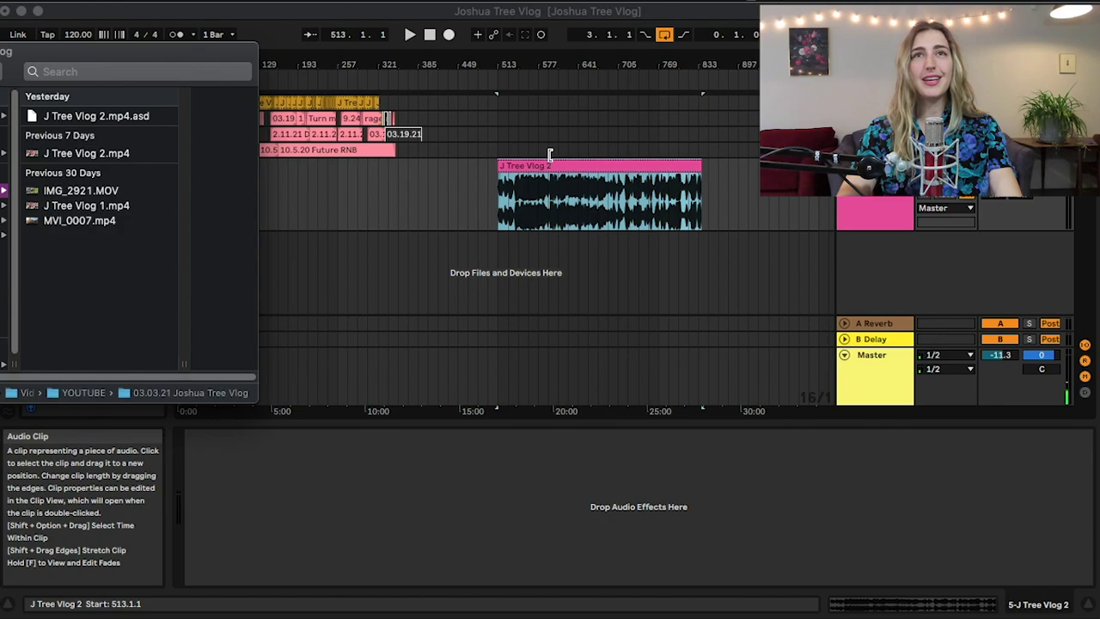
click(478, 203)
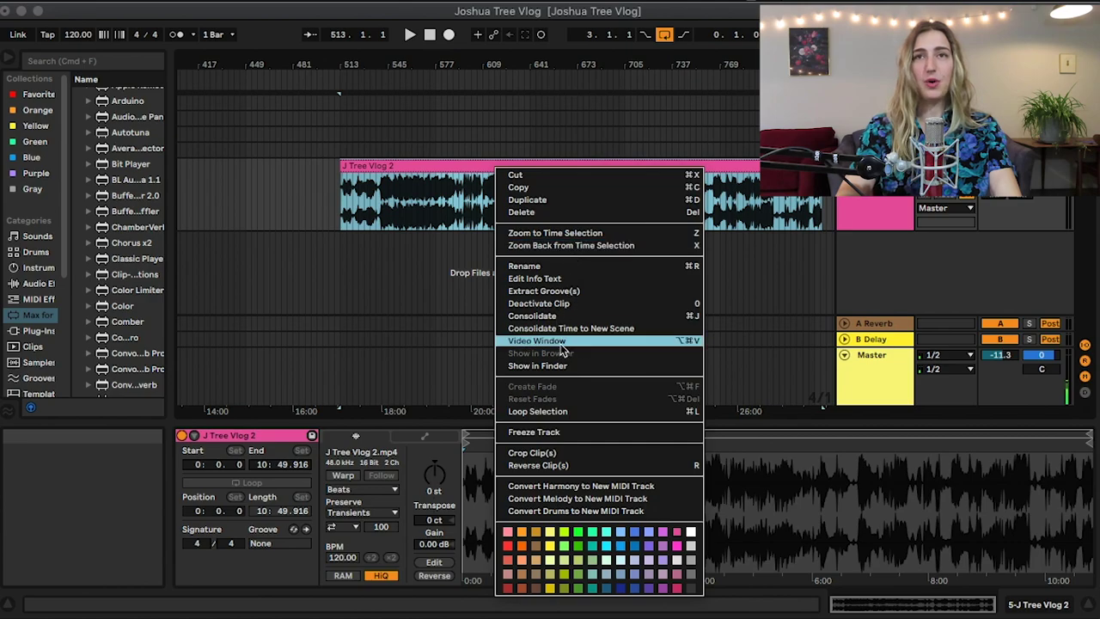
Step: Show the video window for the J Tree Vlog 2 clip, move it clear of the clip and shrink it to 480x270
click(428, 212)
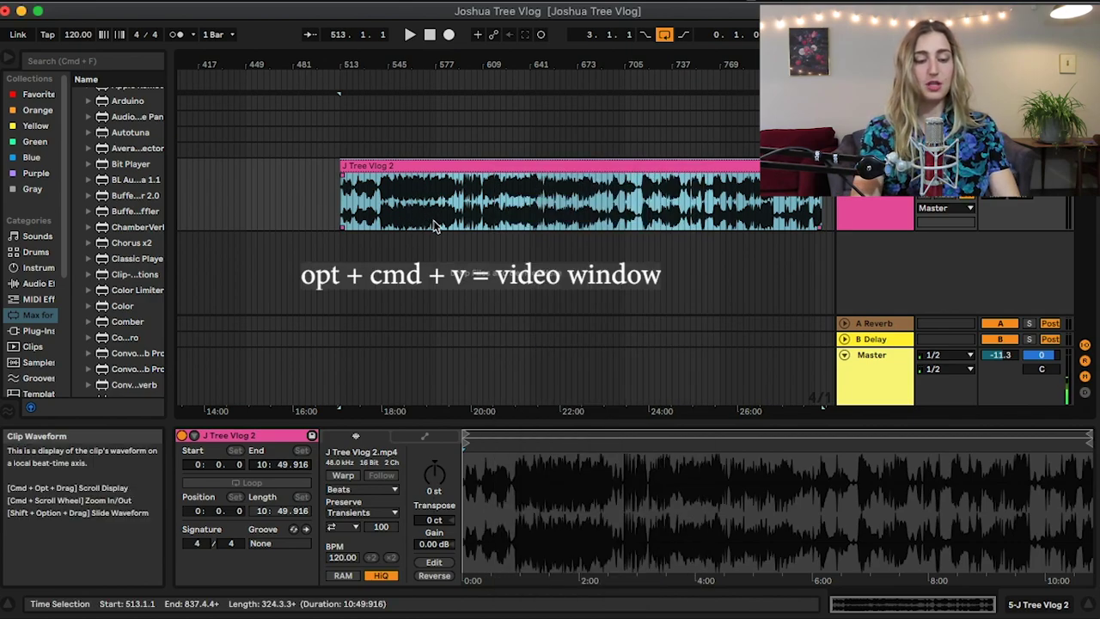
key(alt+super+v)
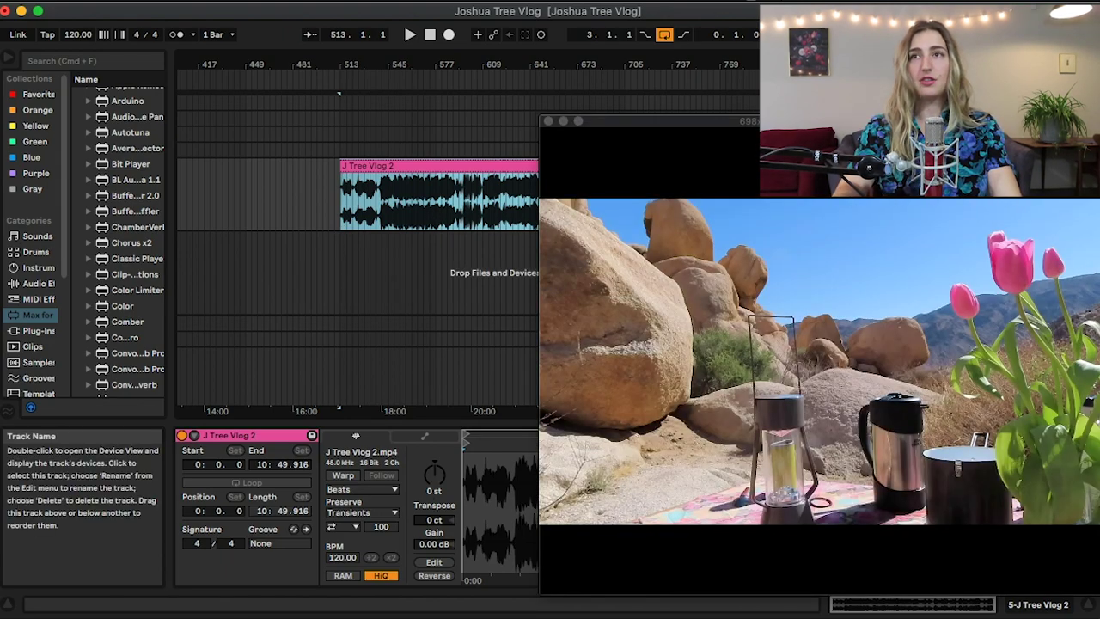
drag(768, 118, 550, 67)
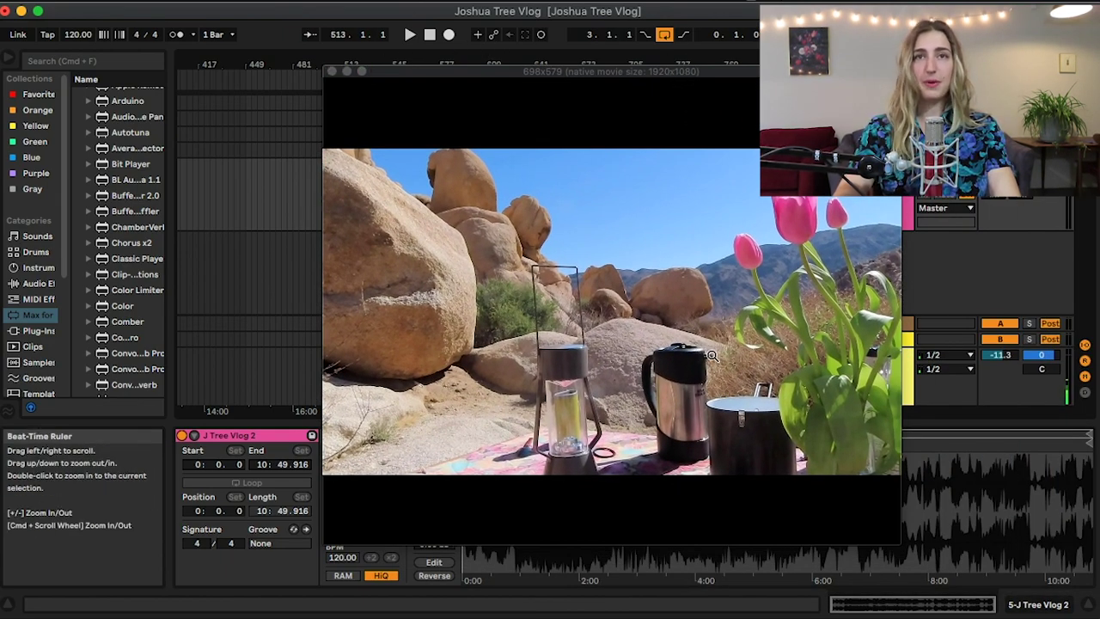
click(712, 355)
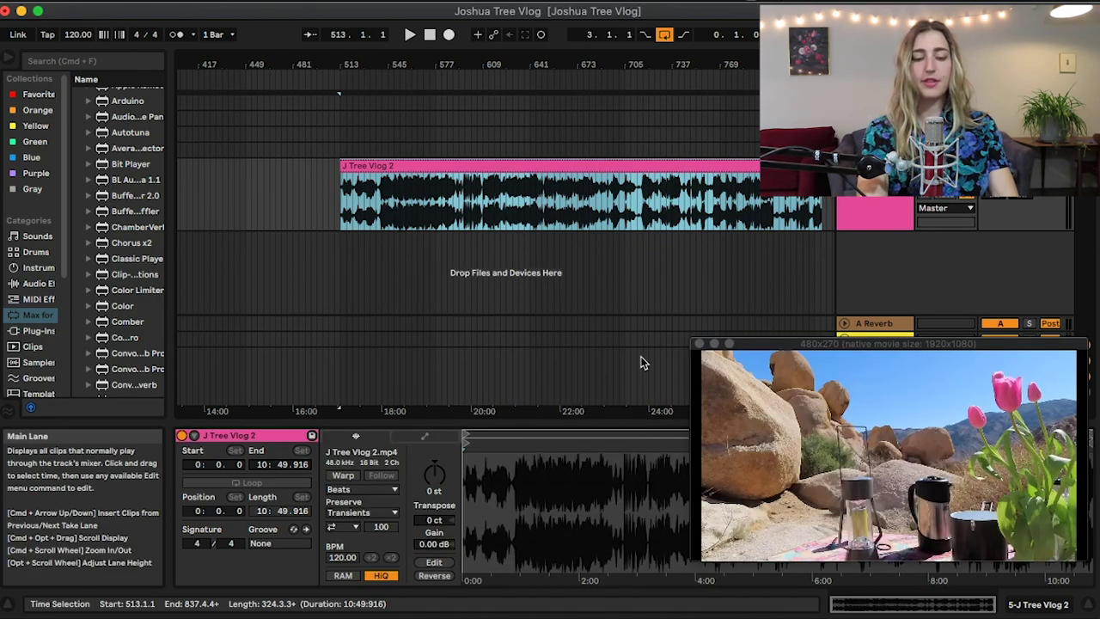
Step: Toggle the video window off and on again twice
key(super+alt+v)
key(super+alt+v)
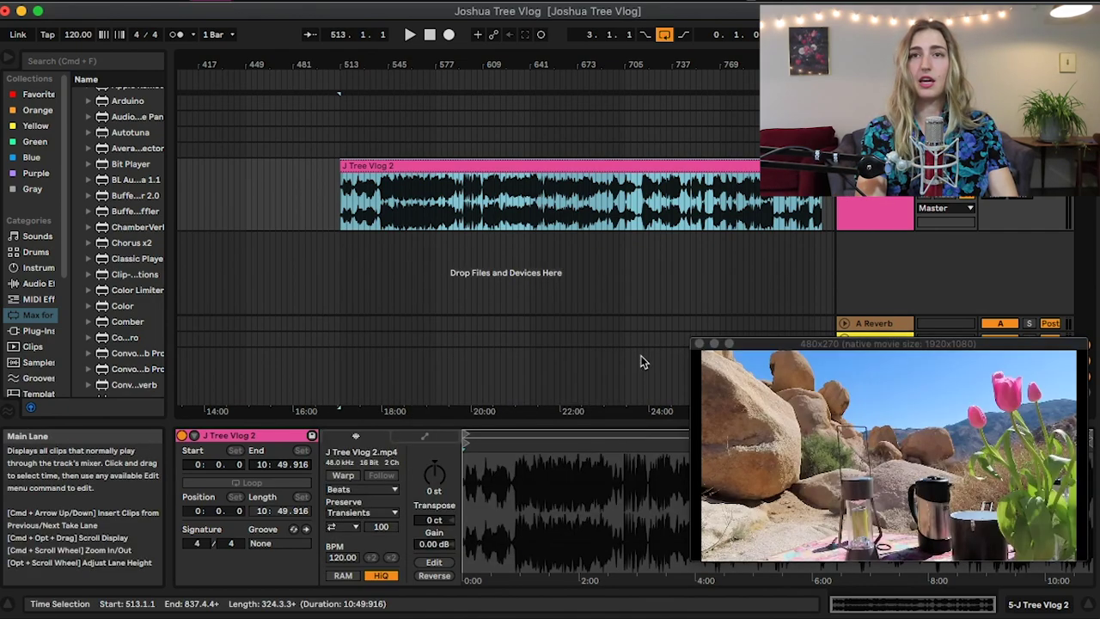
key(super+alt+v)
key(super+alt+v)
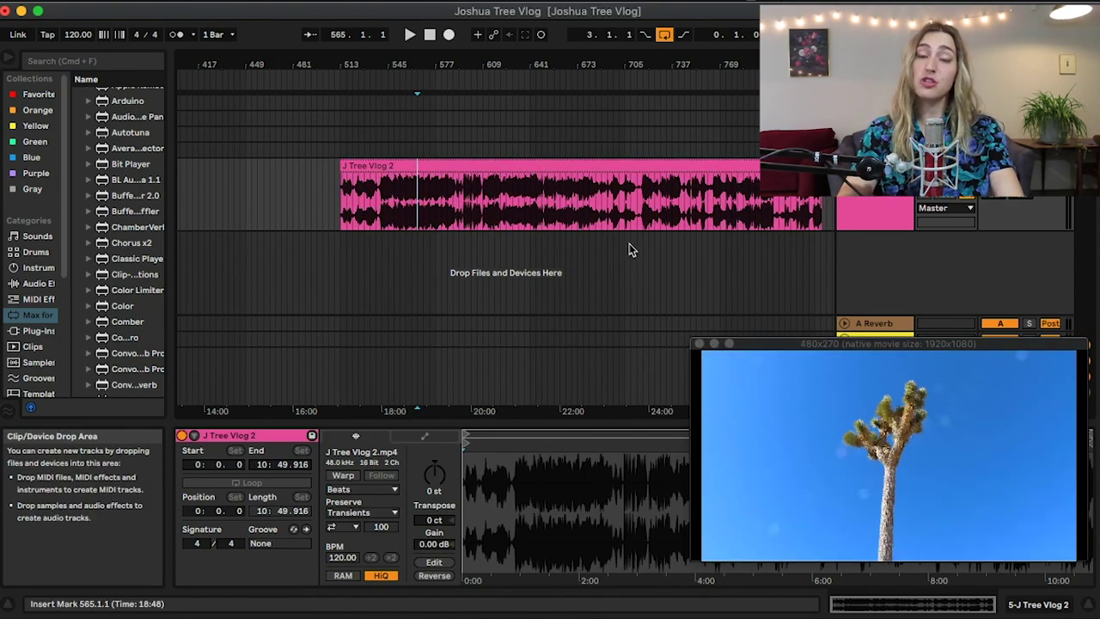
Step: Place the J Tree Vlog 2 clip in a Session View slot on its own track and launch it
click(418, 166)
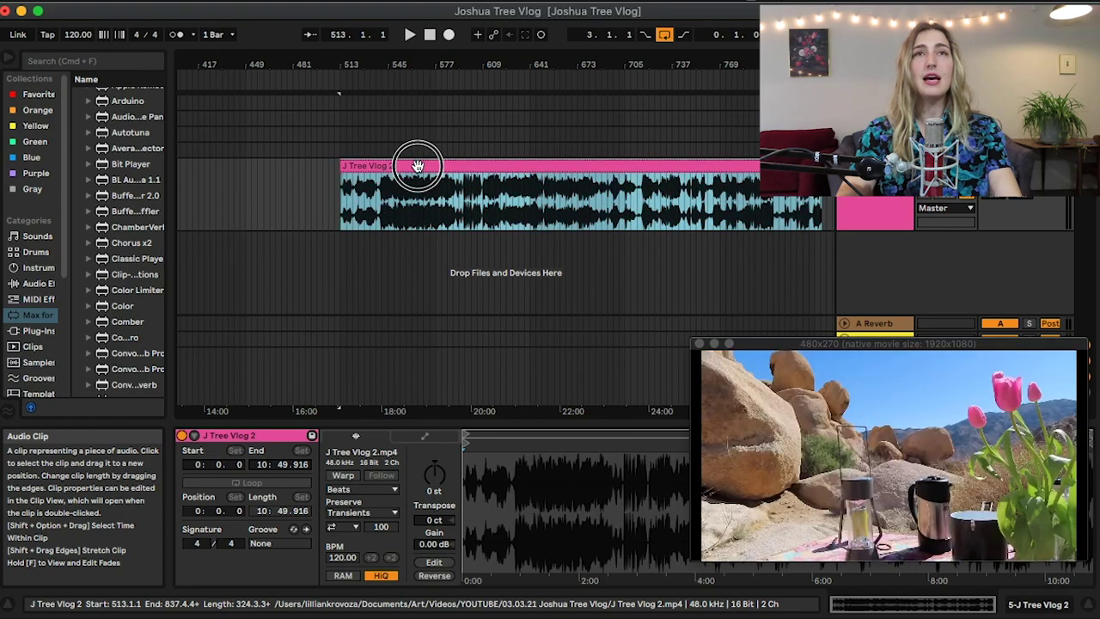
key(Tab)
drag(417, 166, 529, 106)
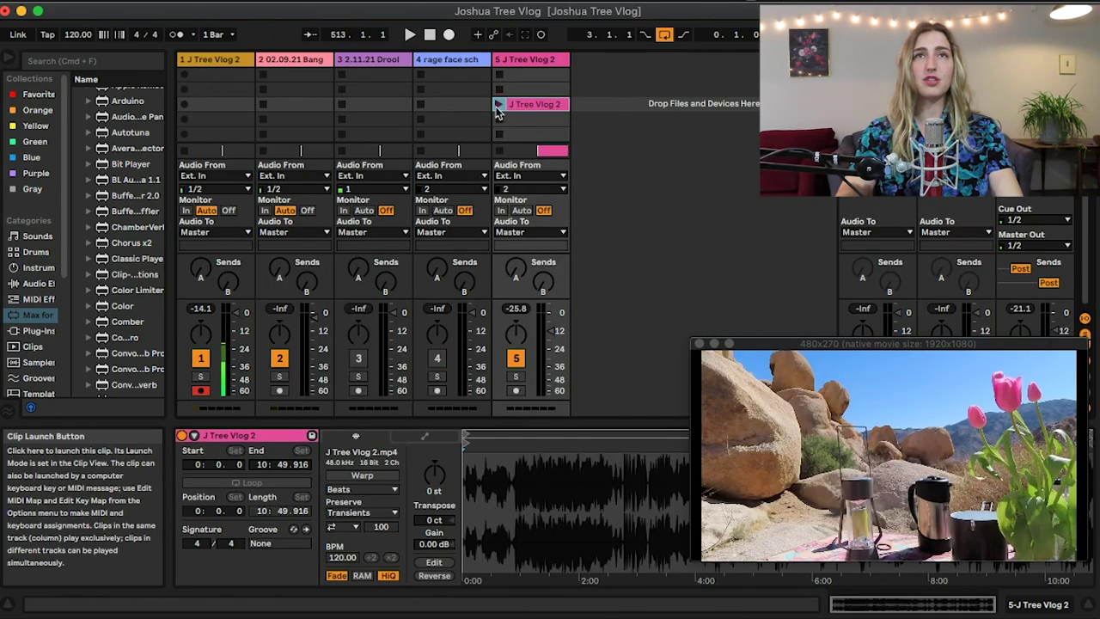
click(498, 105)
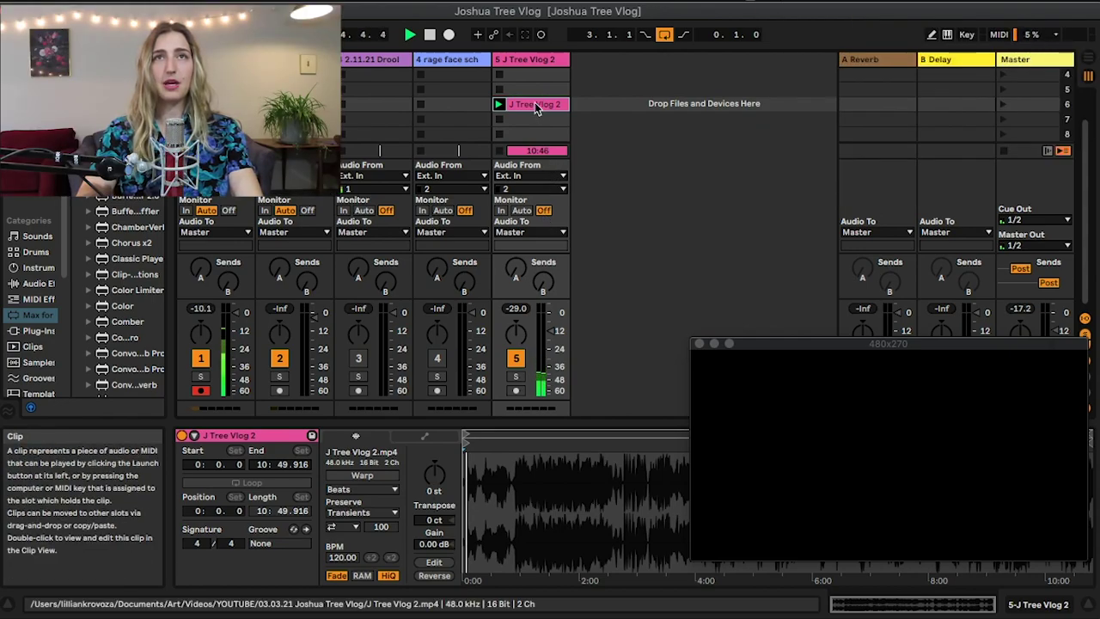
Step: Return to the Arrangement View and restore playback of the arrangement's contents
key(Tab)
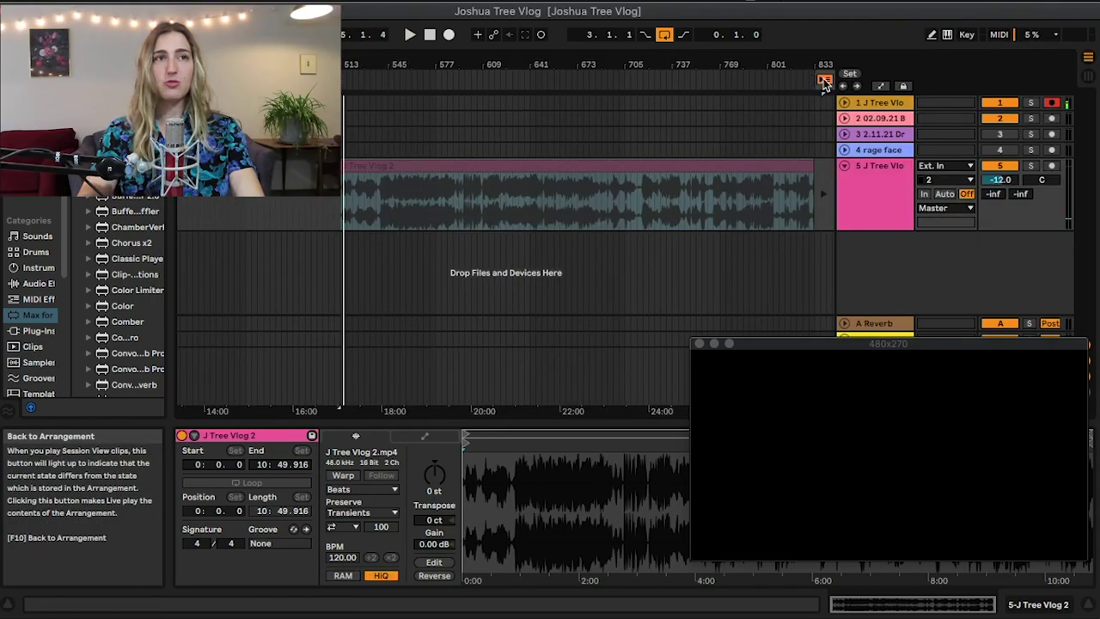
click(823, 82)
Step: Split the J Tree Vlog 2 clip at bars 565 and 569 to isolate a four-bar piece
click(391, 207)
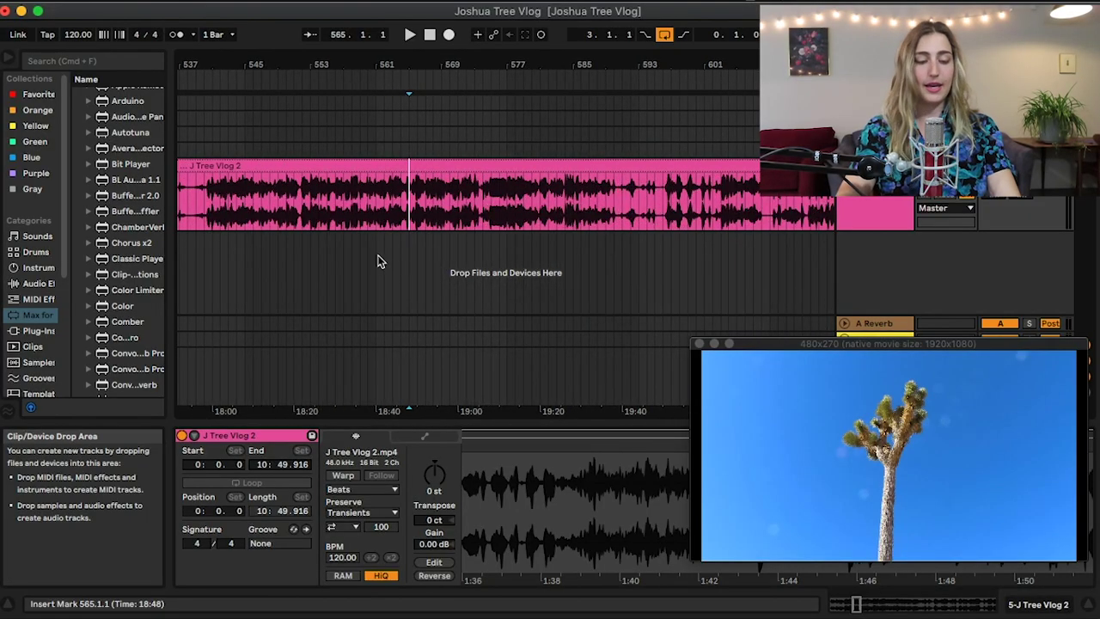
key(super+e)
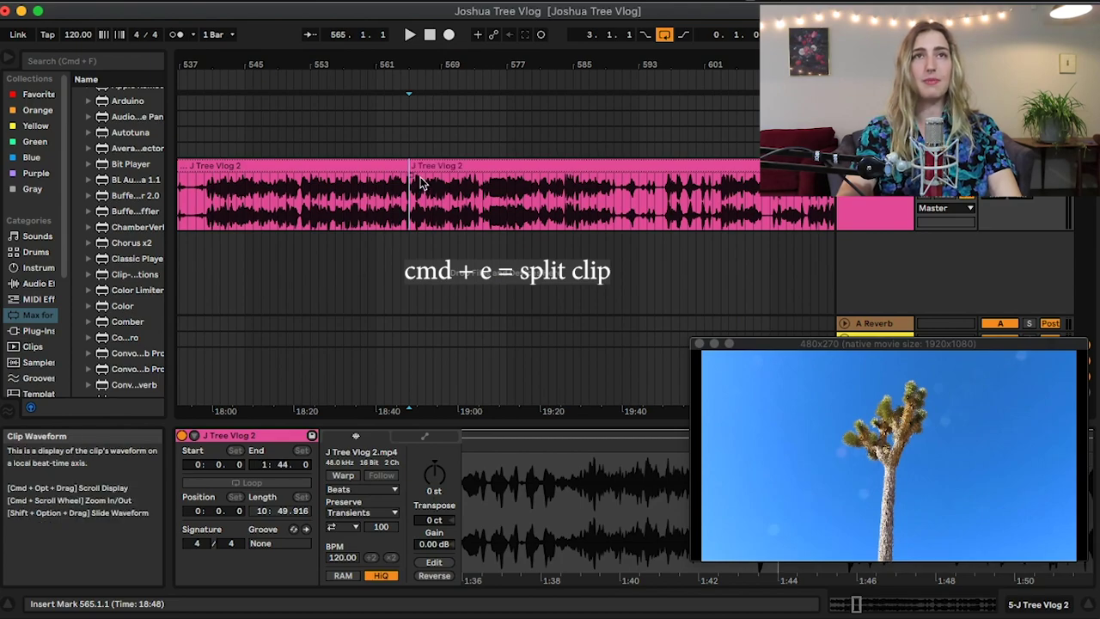
click(439, 198)
key(super+e)
Step: Try moving the short split clip further along the timeline and rearranging its pieces
click(427, 179)
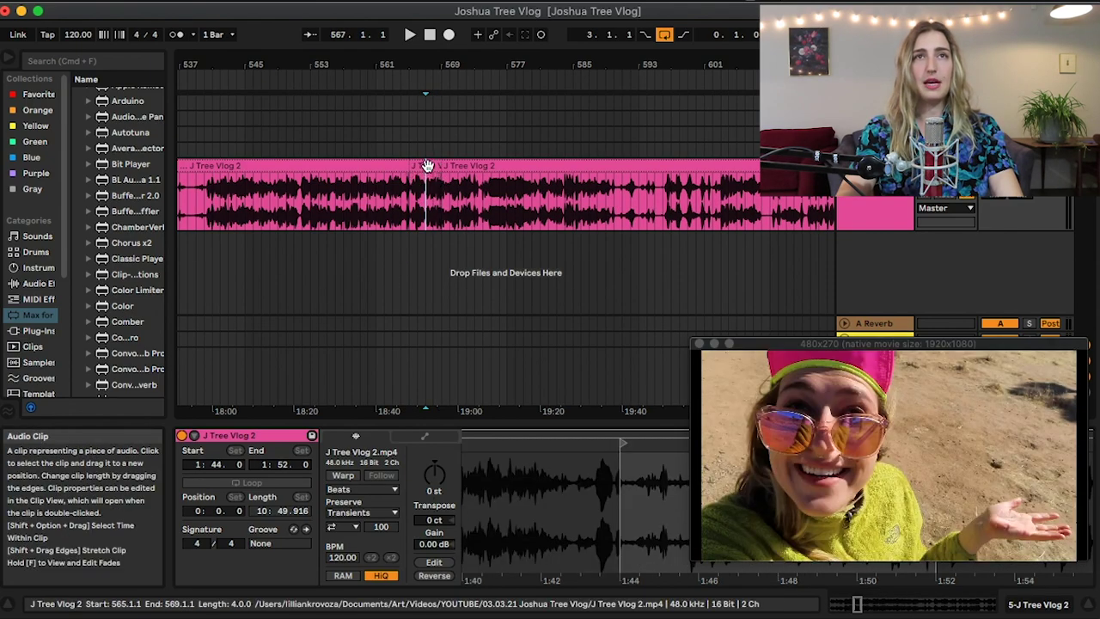
drag(420, 166, 479, 179)
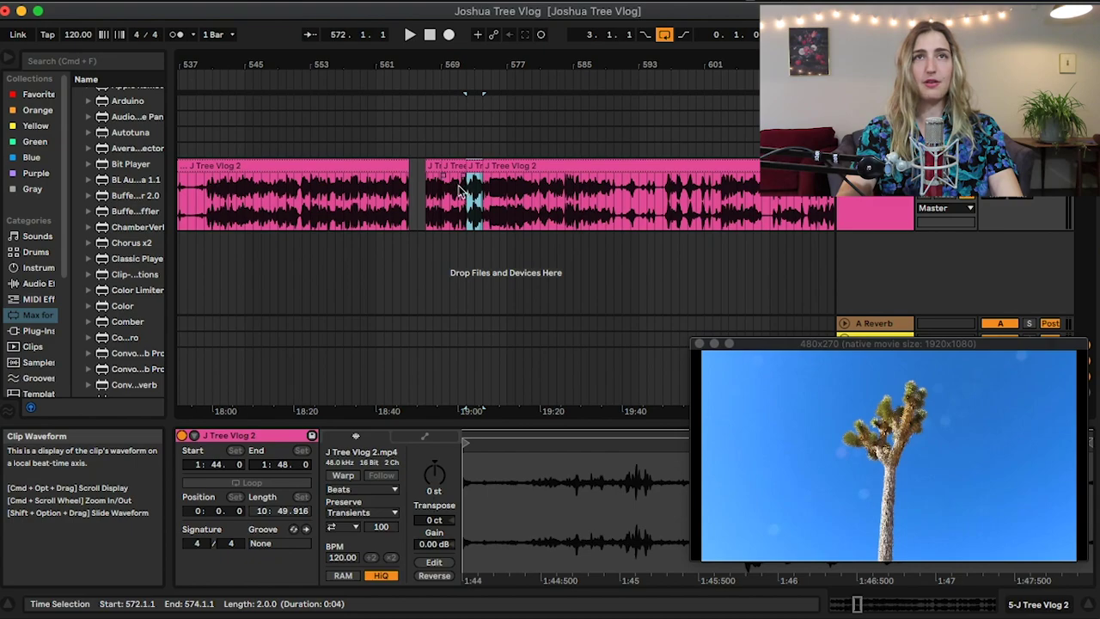
click(459, 192)
key(space)
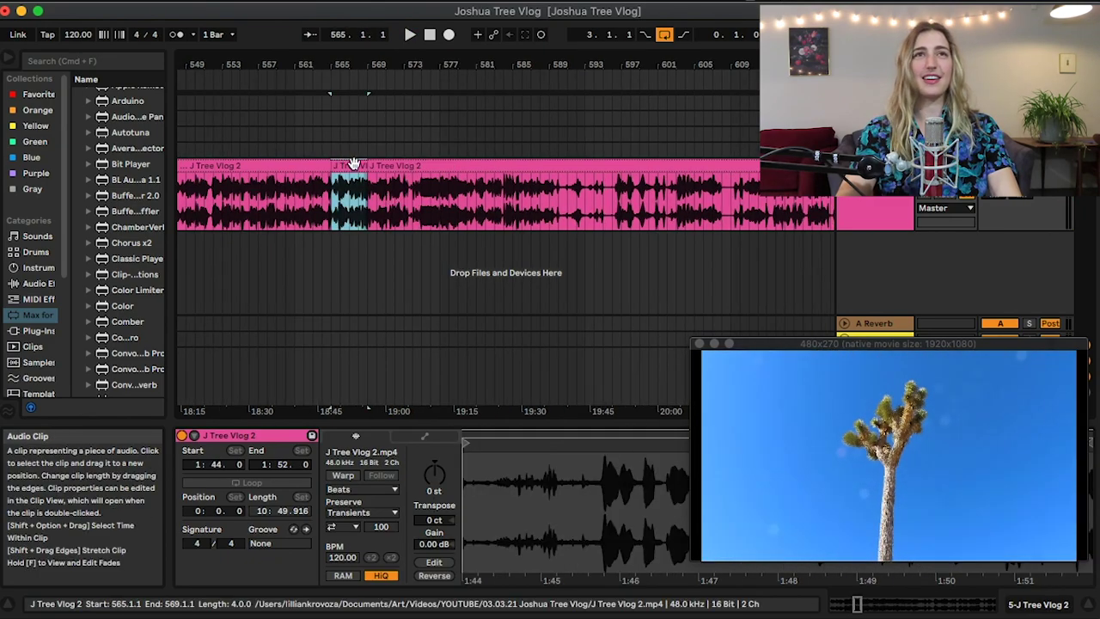
Step: Duplicate the four-bar clip at bar 565 in succession up to bar 597 and play the copies from around bar 573
key(Right)
key(Right)
key(Right)
key(Right)
key(Right)
key(Right)
key(Right)
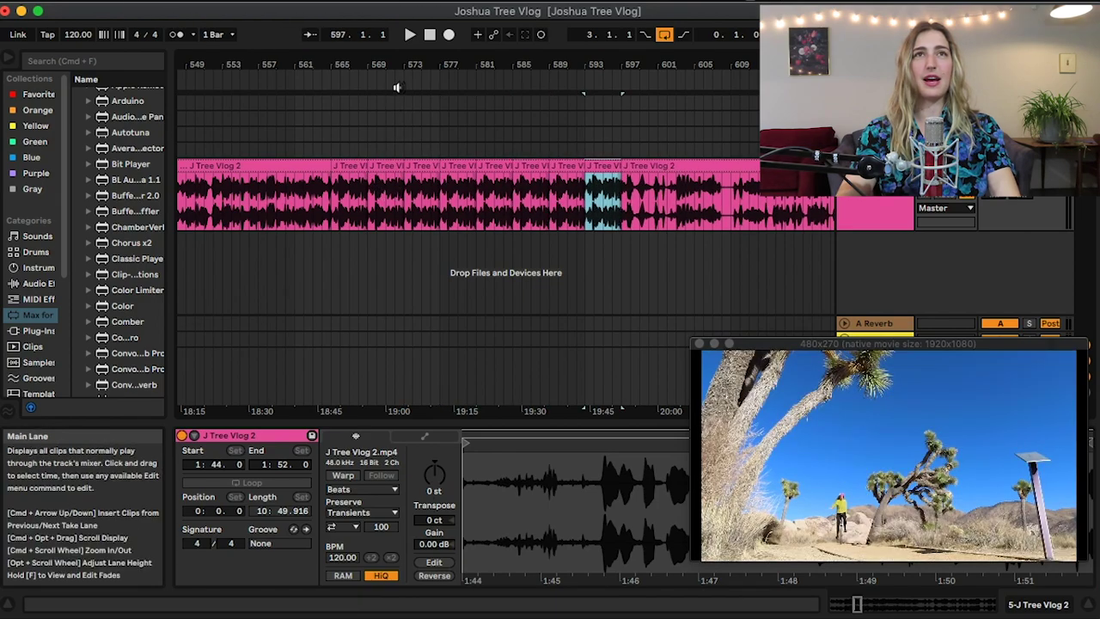
click(408, 93)
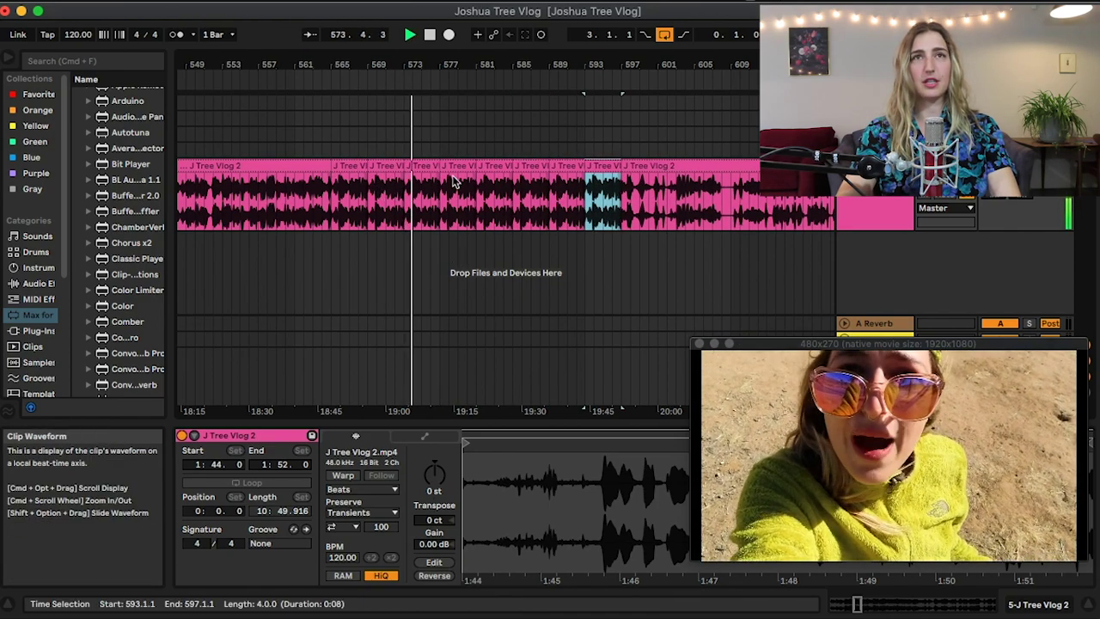
Step: Select the half-bar section from 574.3.1 to 575.1.1, duplicate it three times and play back the repeats
click(426, 197)
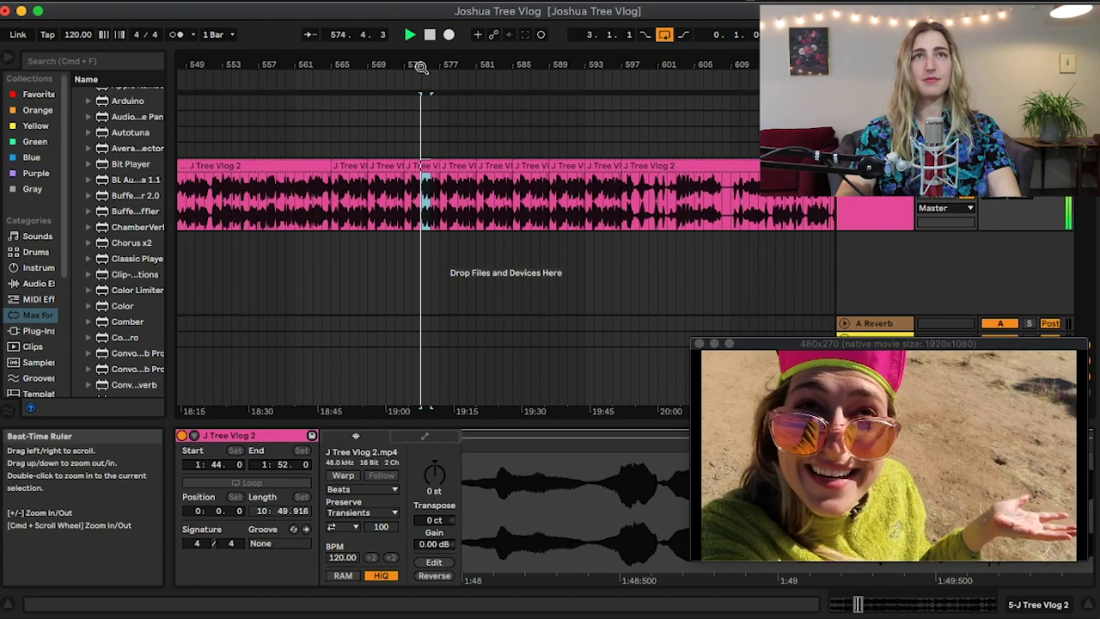
drag(420, 67, 426, 197)
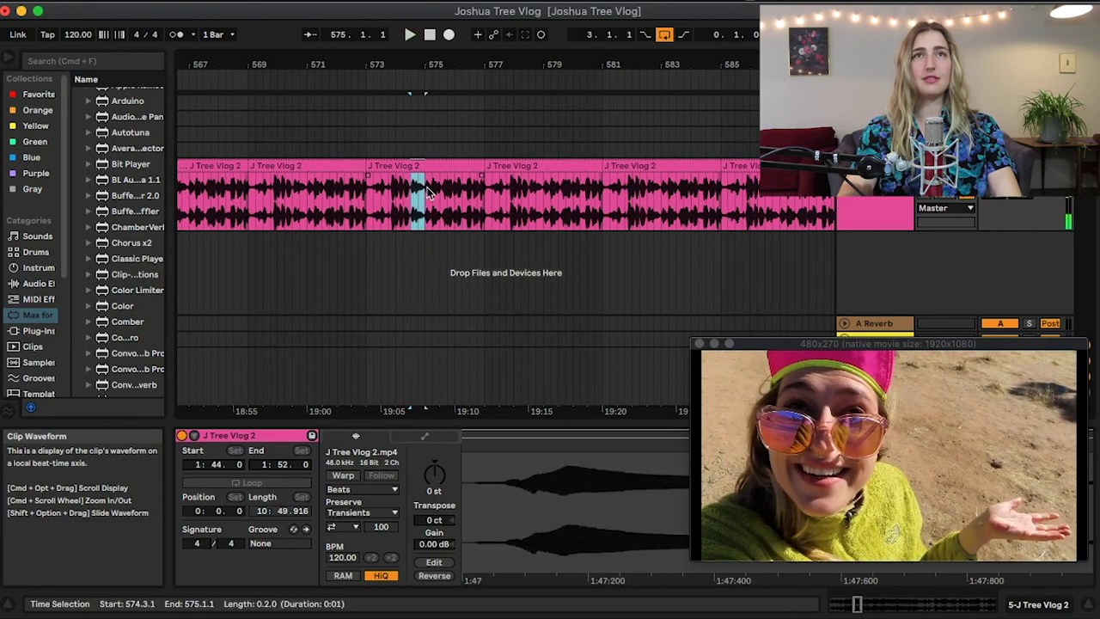
key(super+d)
key(super+d)
key(super+d)
key(super+d)
key(super+d)
click(417, 198)
click(414, 166)
key(space)
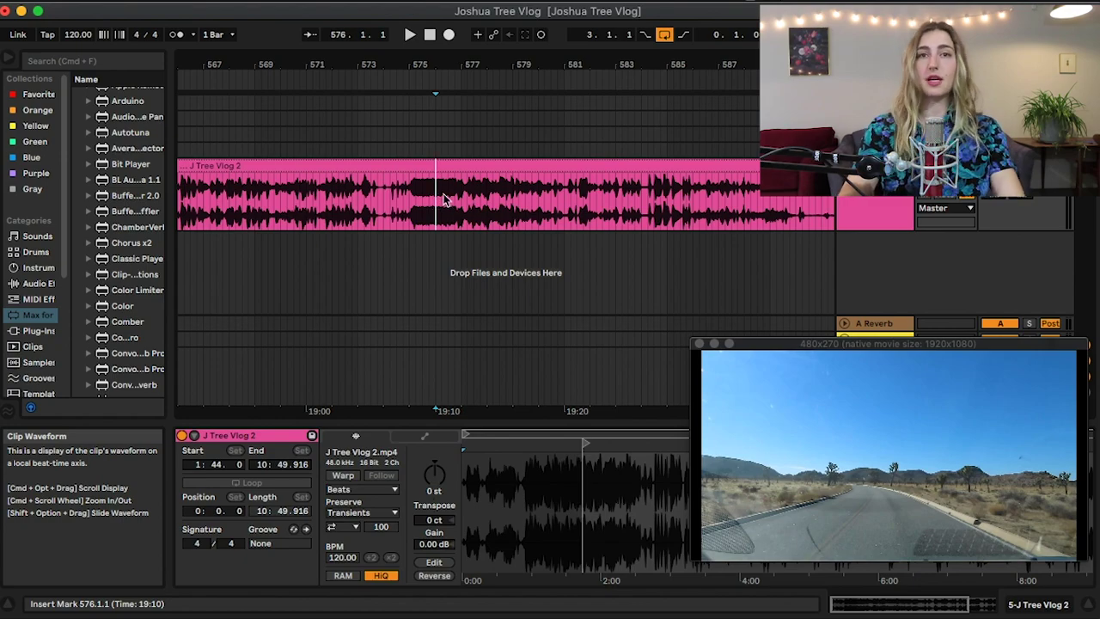
Step: Enable Warp on the J Tree Vlog 2 clip and preview its footage around bars 41 and 46
click(437, 165)
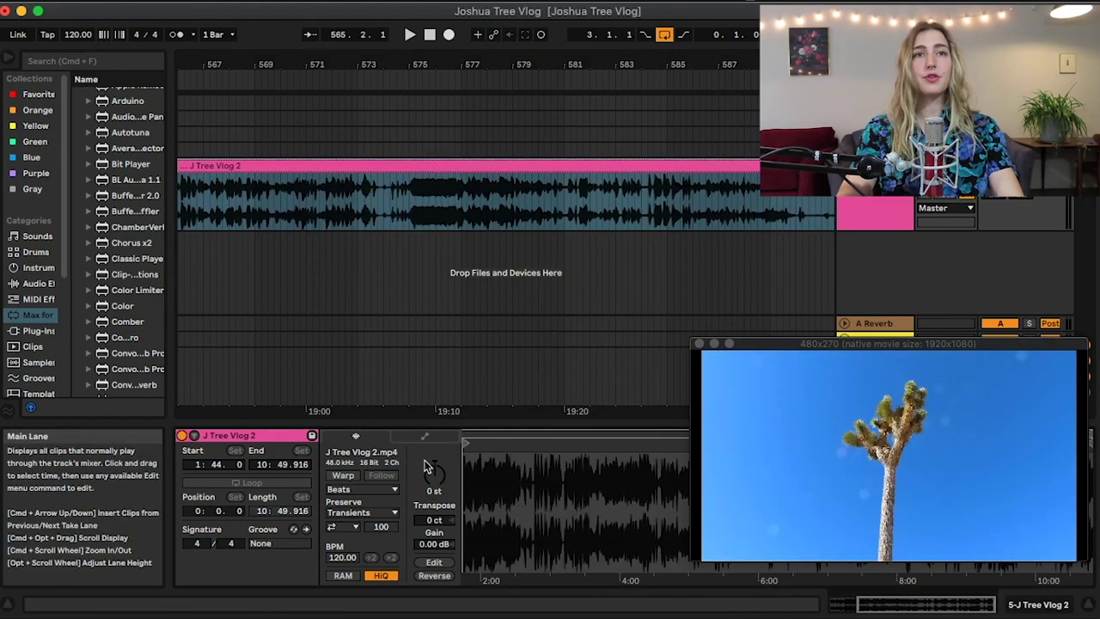
click(343, 476)
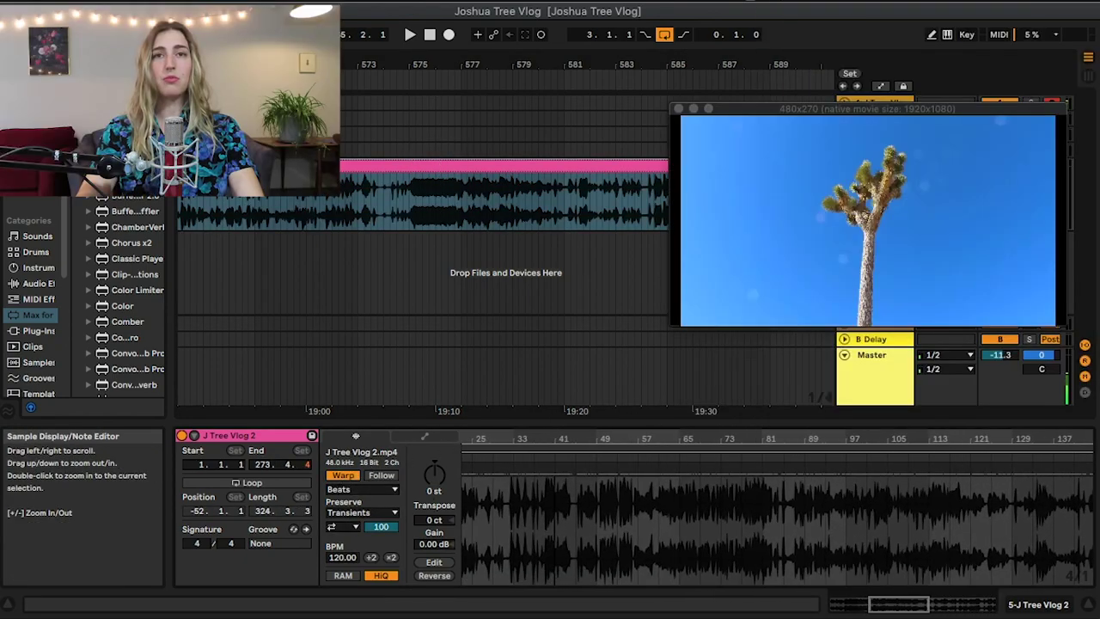
drag(550, 439, 550, 472)
click(555, 459)
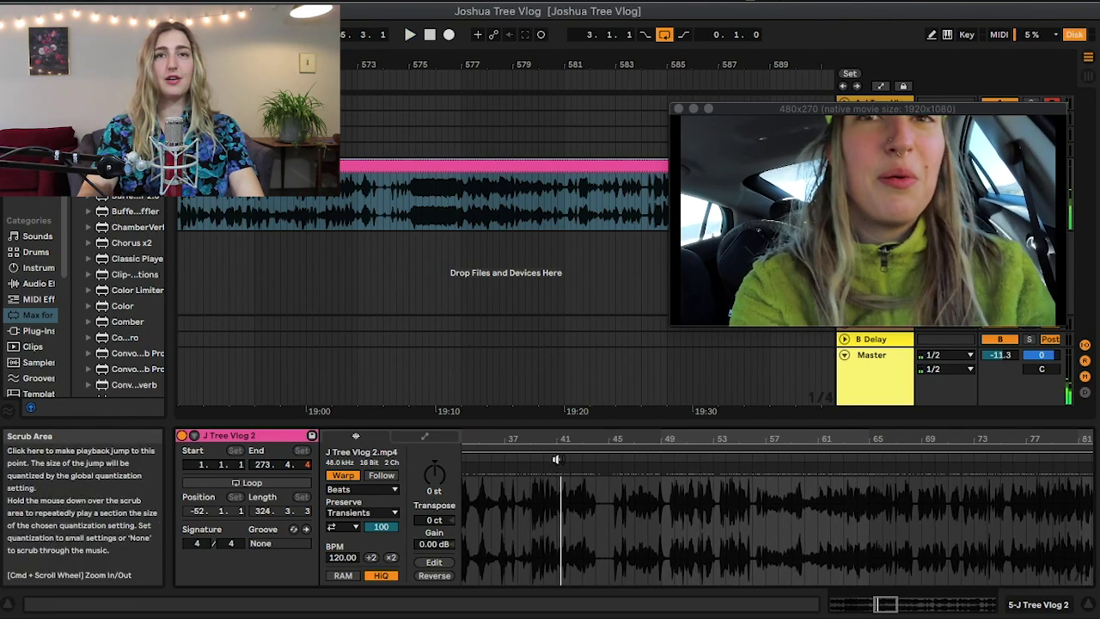
click(627, 466)
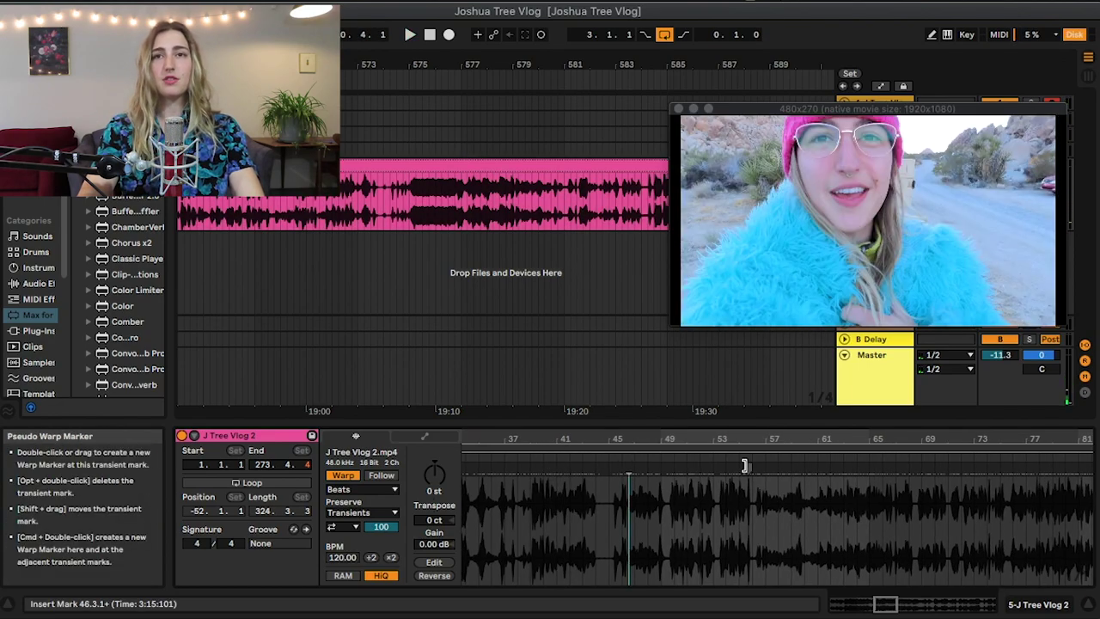
Step: Add four warp markers to the clip's waveform between about bars 55 and 64
click(744, 465)
double_click(816, 466)
double_click(859, 465)
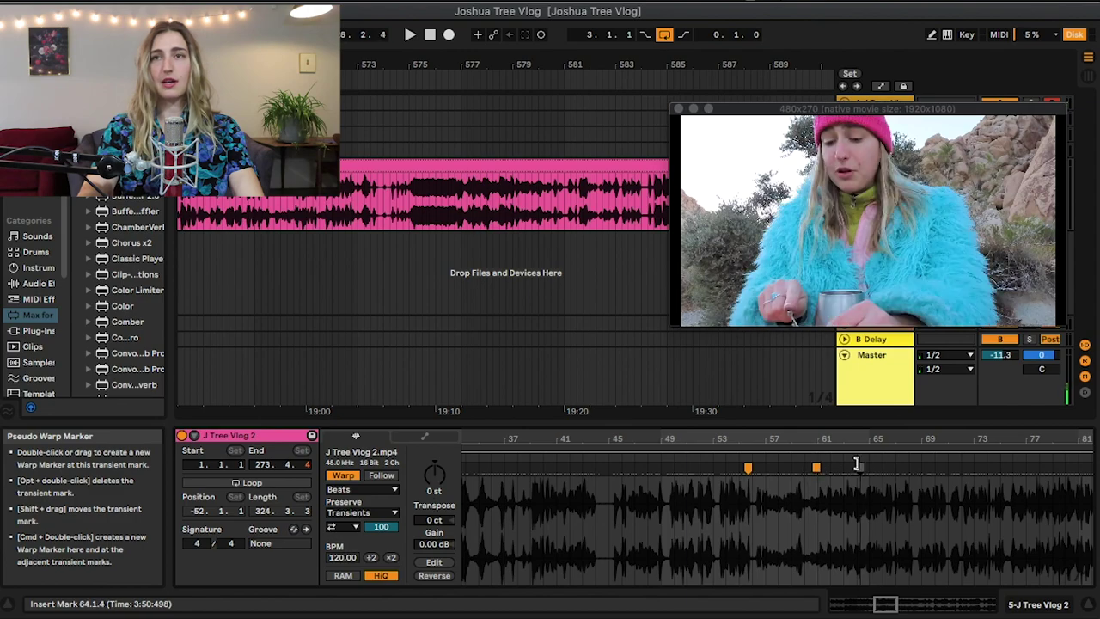
double_click(840, 466)
Step: Play the warped passage from about bar 61 and shift the marker near bar 62 to 63.4.1
mouse_move(840, 440)
mouse_down()
mouse_move(841, 468)
mouse_move(801, 470)
mouse_move(855, 468)
mouse_move(728, 455)
mouse_up()
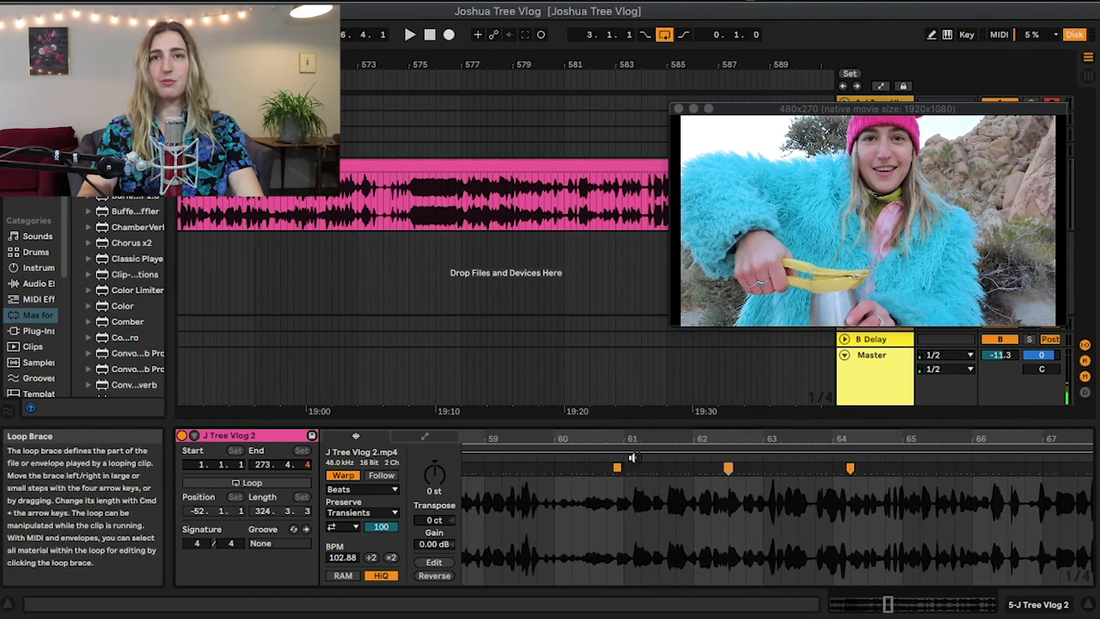
click(597, 455)
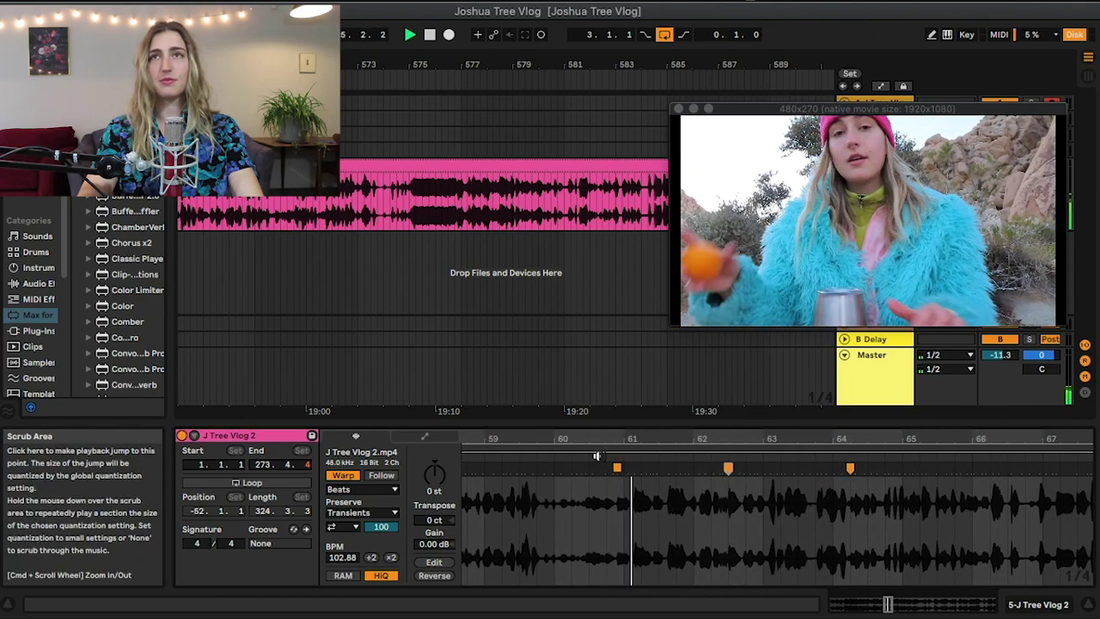
drag(727, 468, 812, 471)
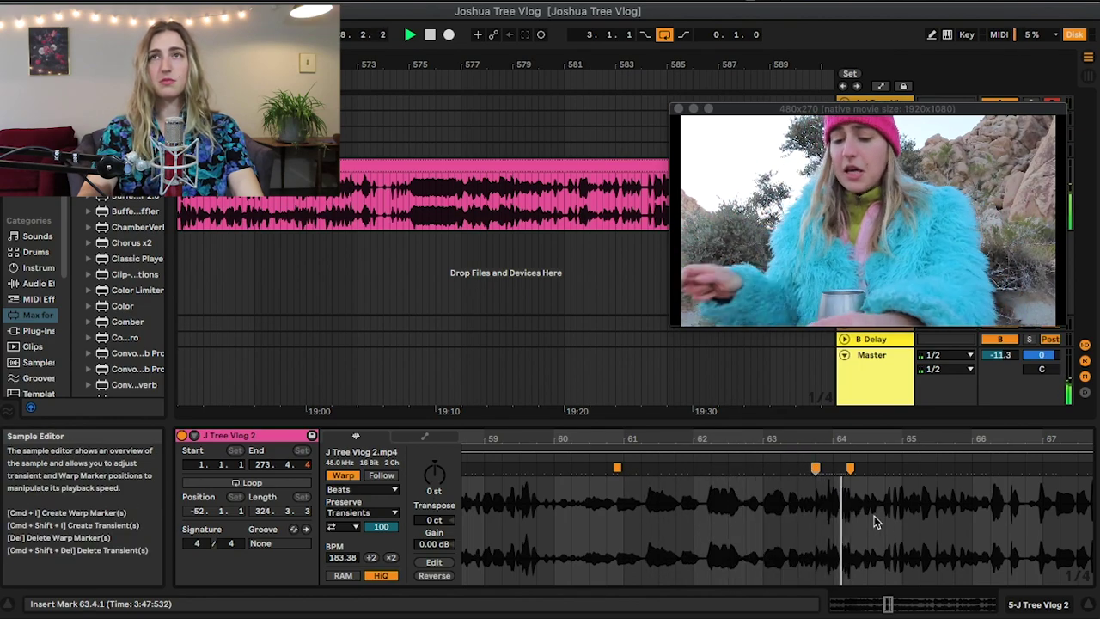
Step: Add more warp markers between about bars 65 and 70 and shift them to alter the footage's playback speed
double_click(951, 467)
drag(939, 467, 891, 475)
click(1064, 467)
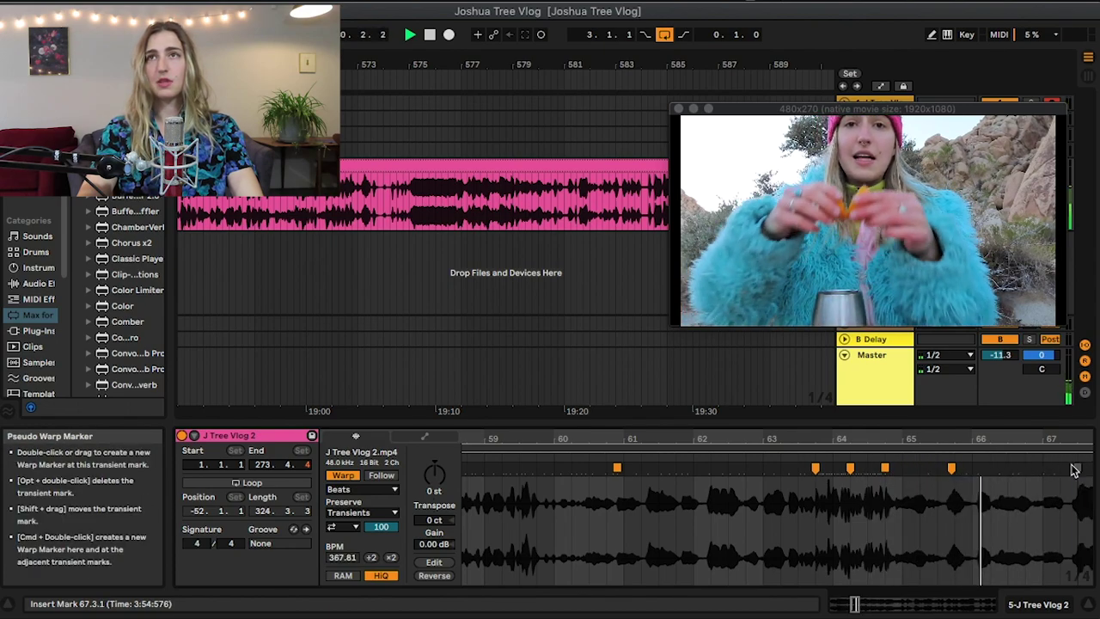
drag(1049, 442, 736, 438)
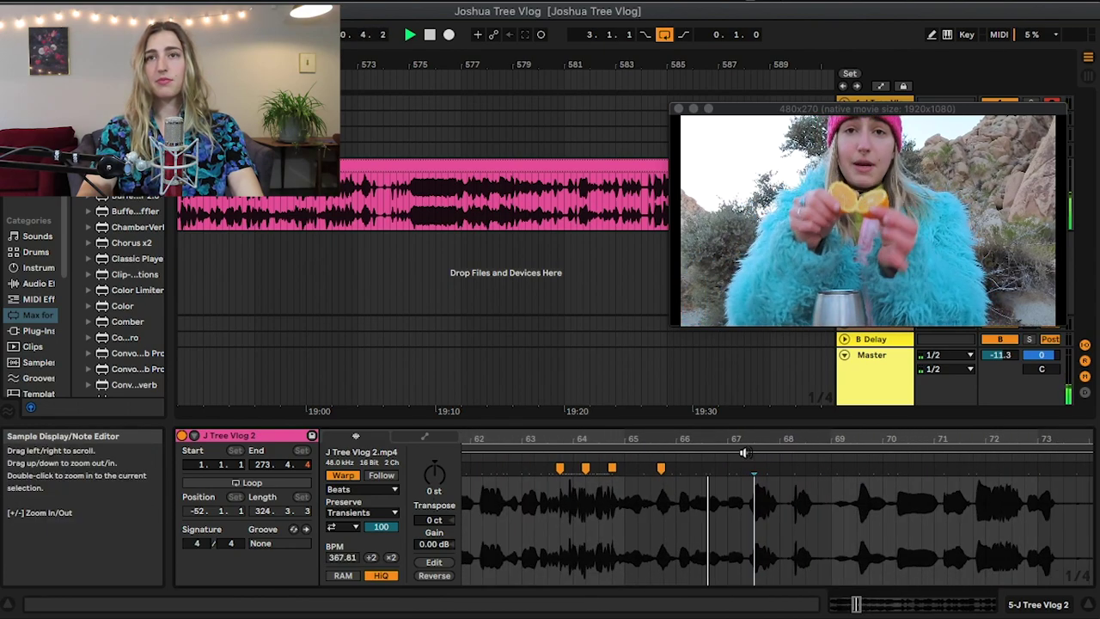
double_click(790, 464)
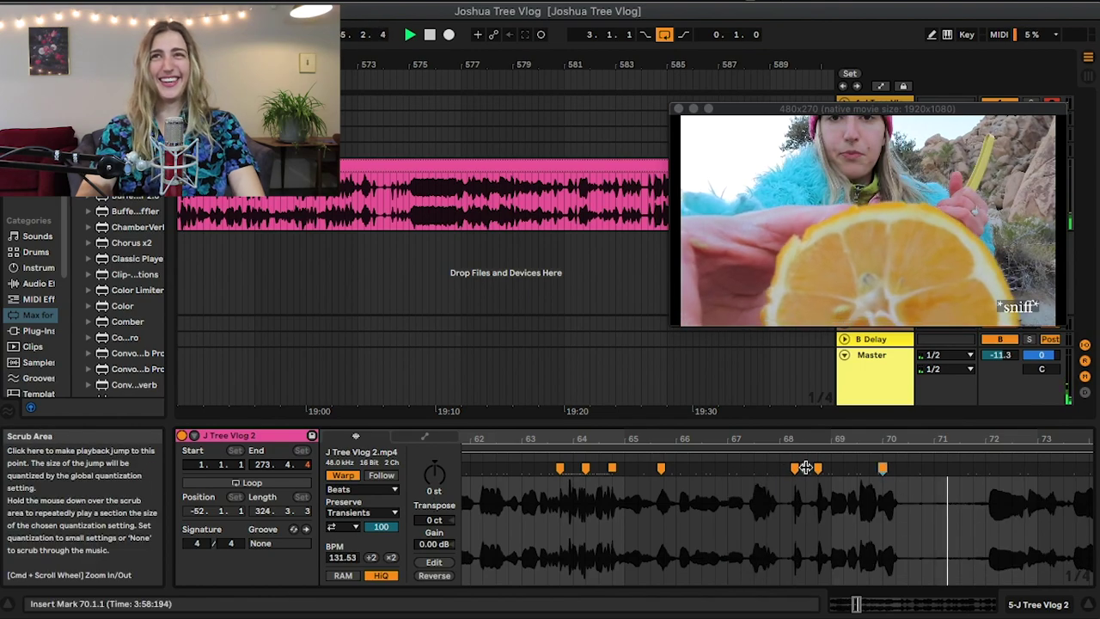
Step: Undo the warp marker edits on the J Tree Vlog 2 clip
key(super+z)
key(super+z)
key(super+z)
key(super+z)
key(super+z)
key(super+z)
key(super+z)
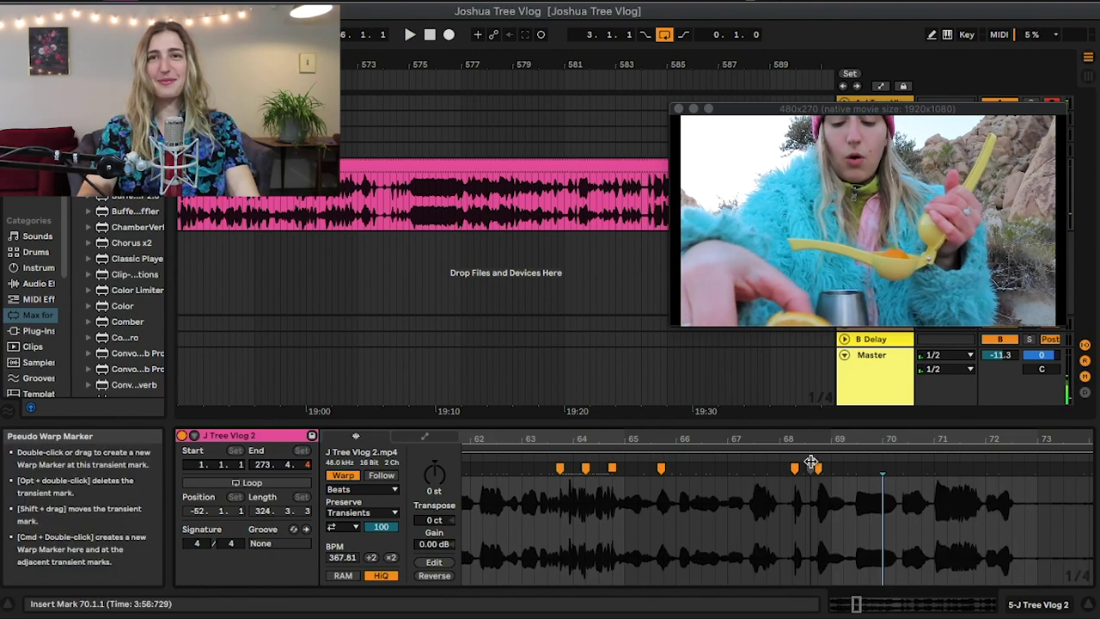
drag(788, 436, 788, 378)
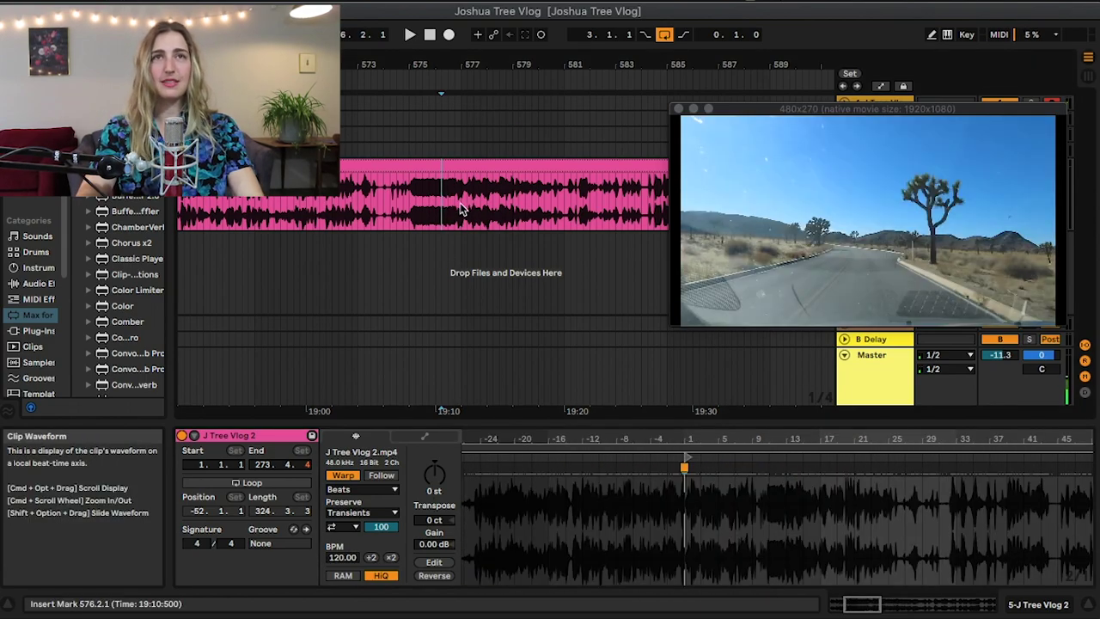
Step: Split out the clip section from 573.1.1 to 577.1.1, stretch its end to about bar 591, and preview it
drag(462, 209, 357, 207)
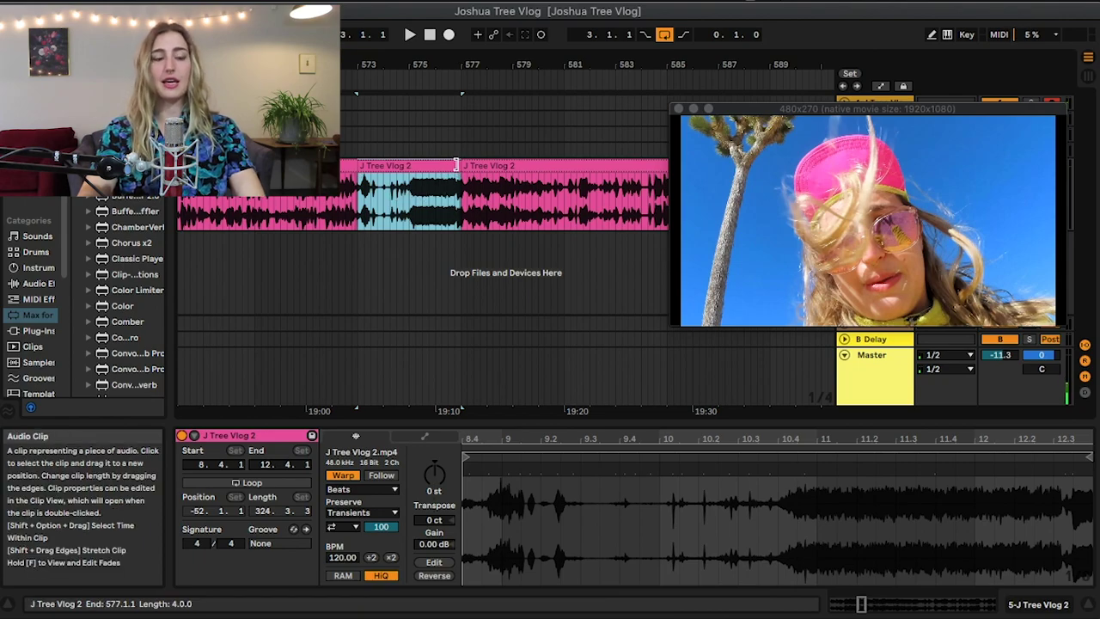
drag(456, 165, 804, 181)
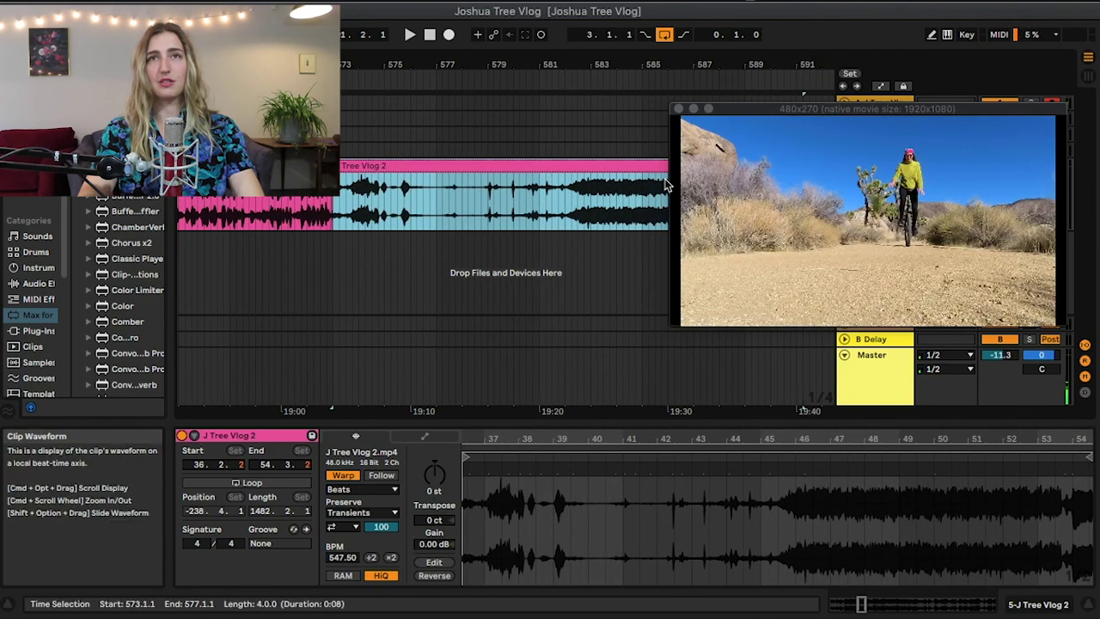
click(575, 196)
key(space)
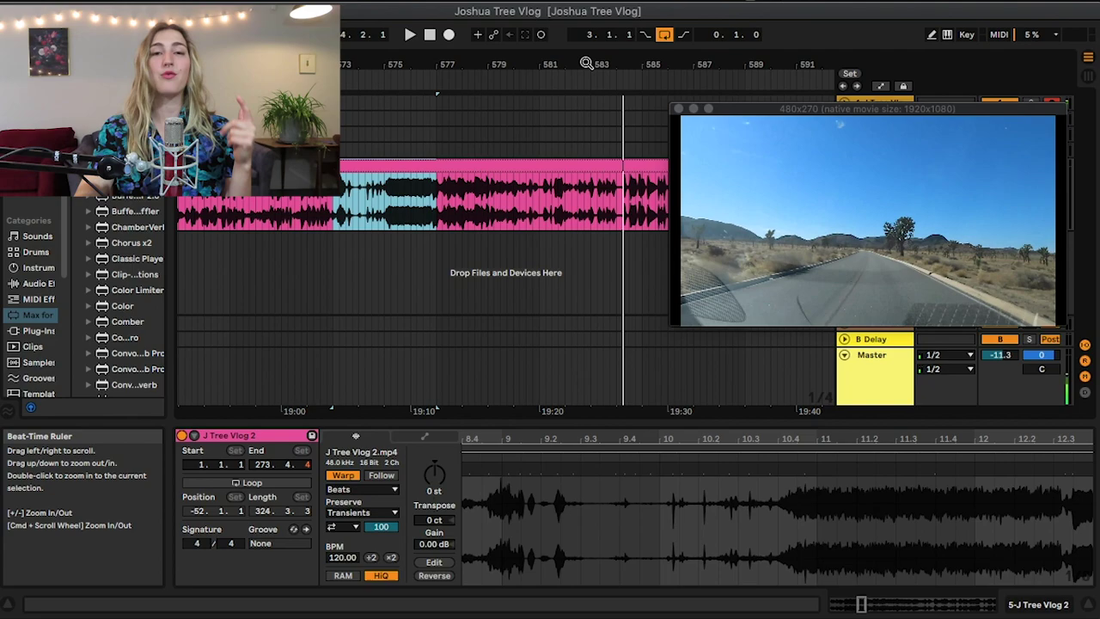
Step: Try to reverse the whole J Tree Vlog 2 clip and decline its conversion to an audio clip
click(437, 209)
click(442, 166)
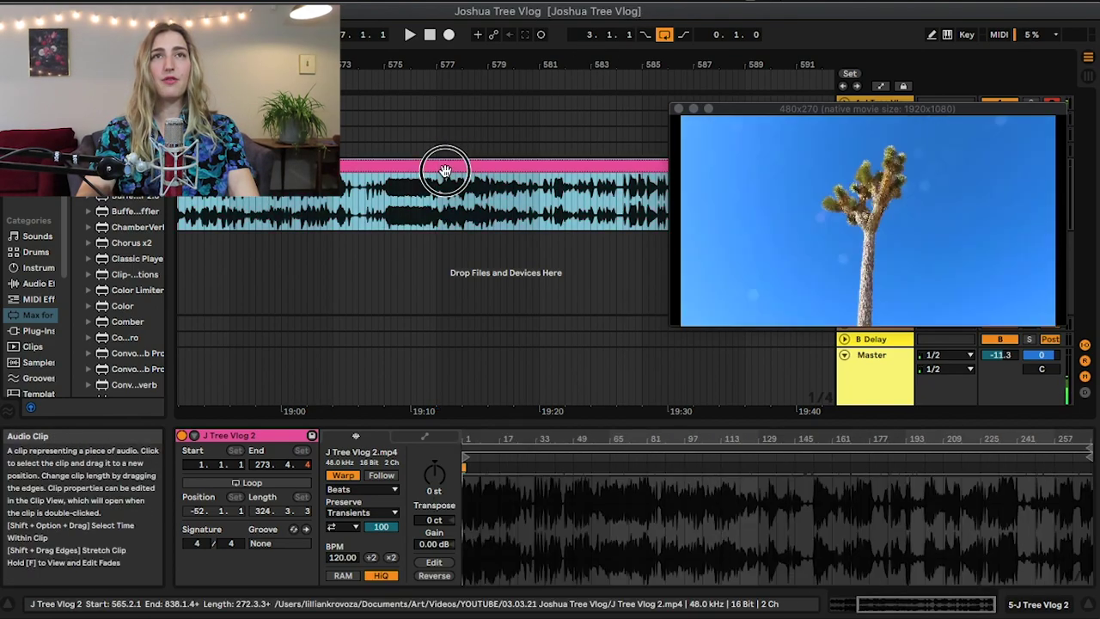
key(r)
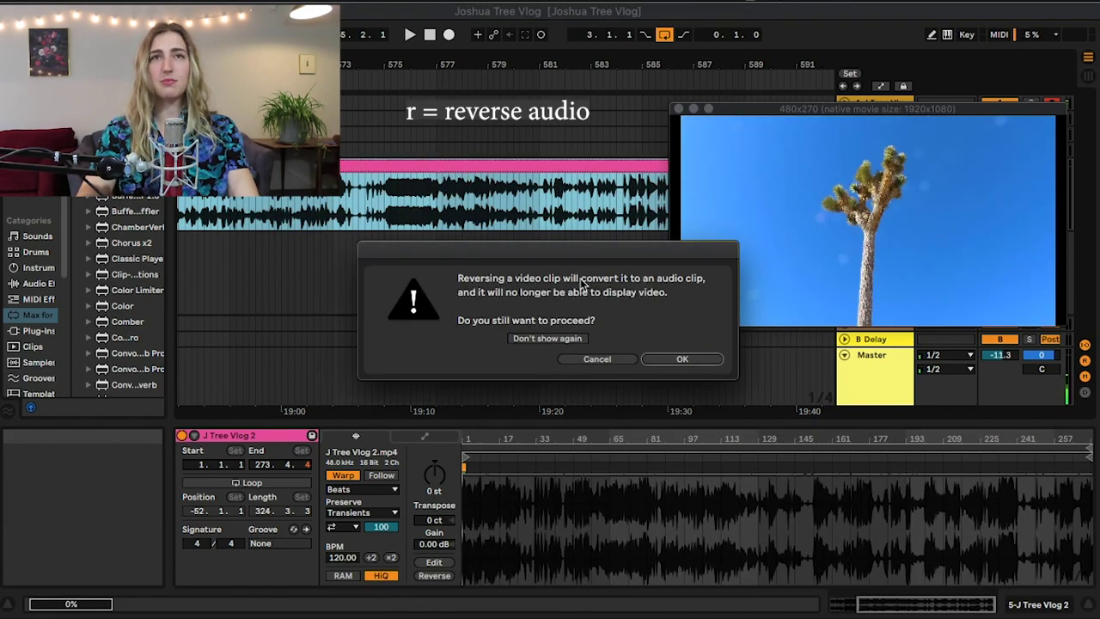
click(606, 359)
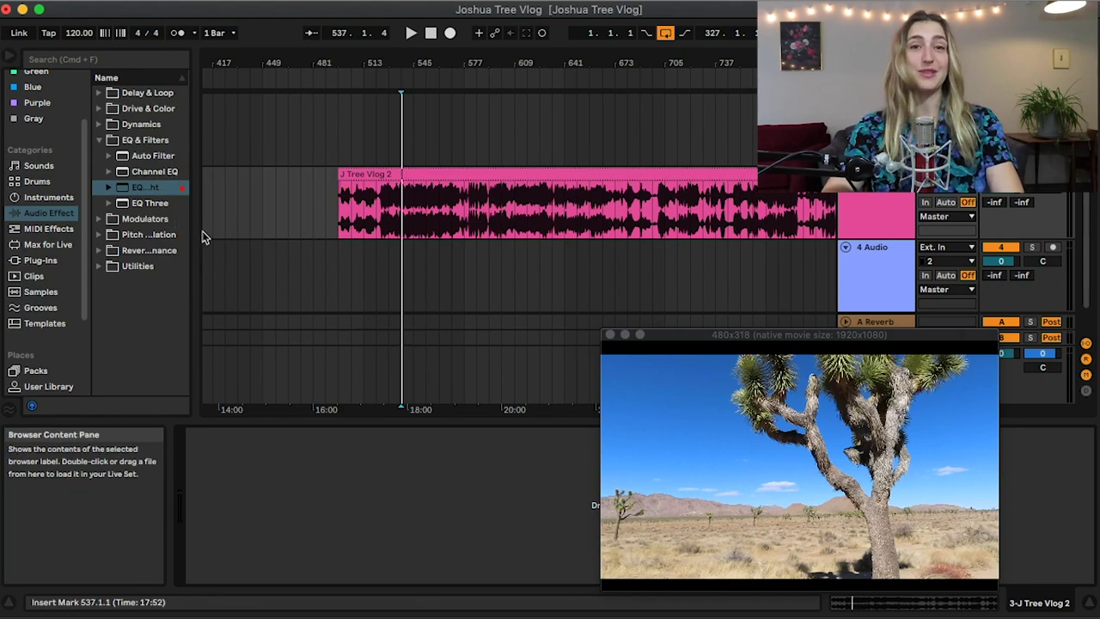
Step: Add EQ Eight with an 80.8 Hz low cut and Pitch Hack set to -12 st to the J Tree Vlog 2 track
drag(228, 195, 230, 198)
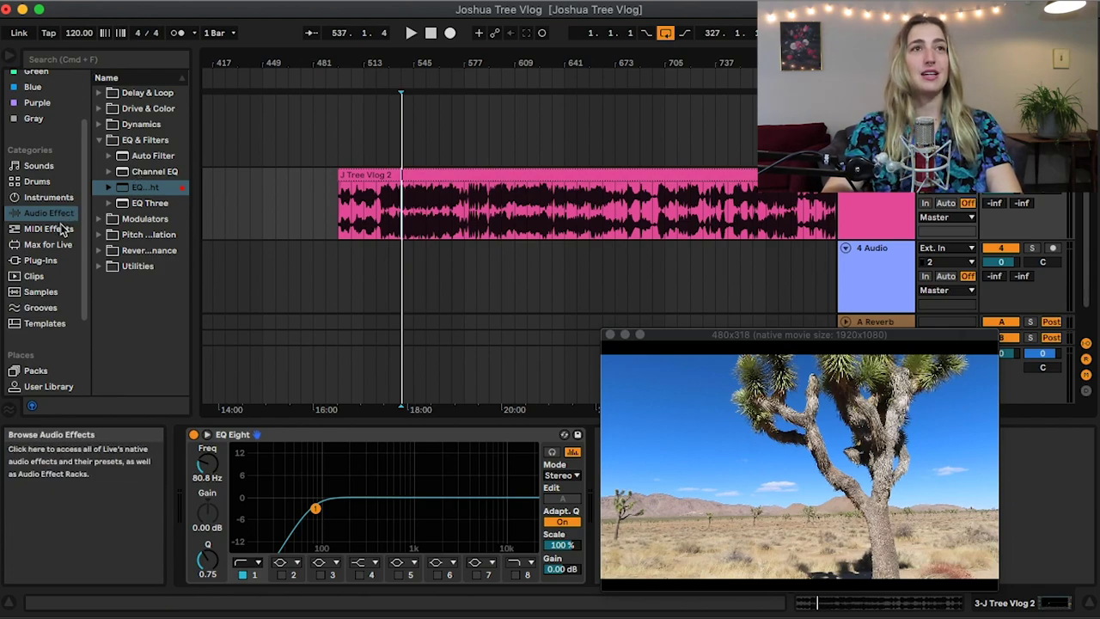
text(pitch)
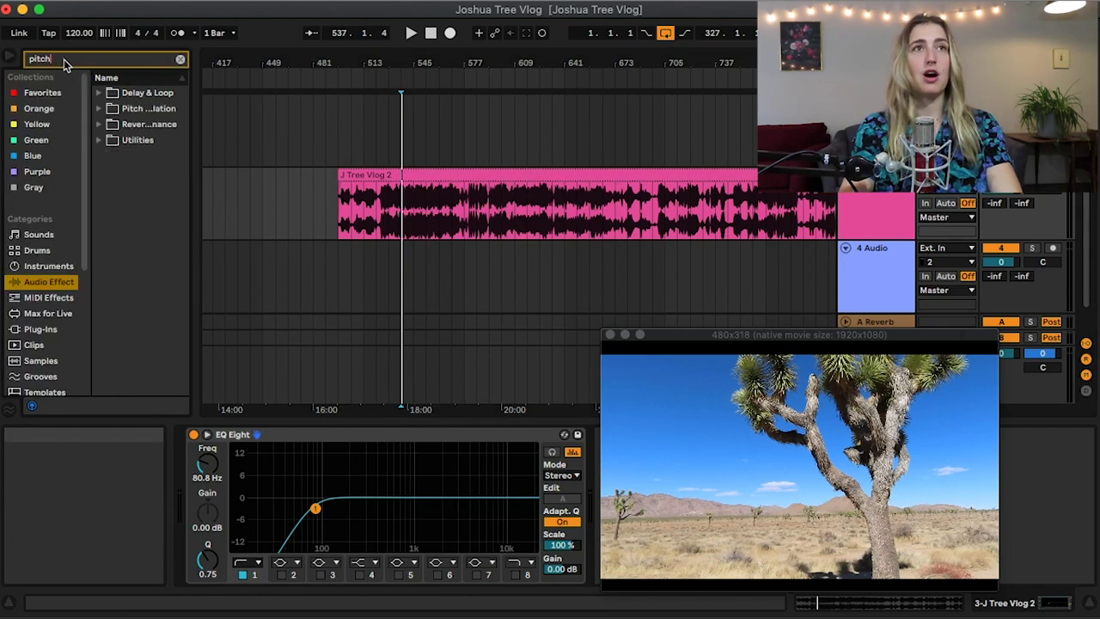
drag(153, 171, 511, 206)
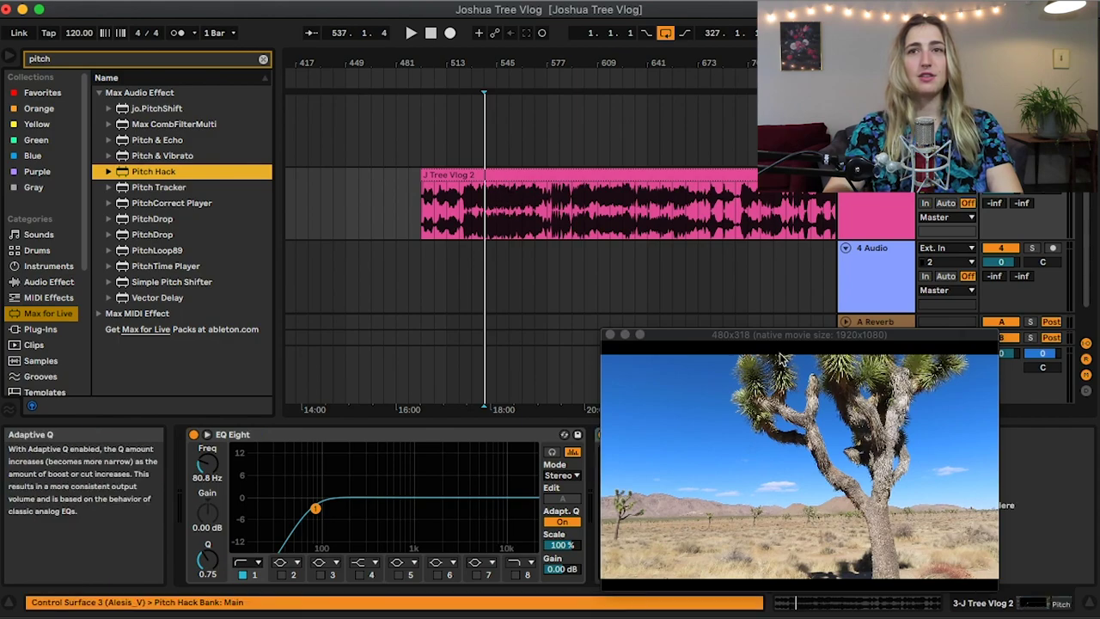
drag(799, 334, 261, 338)
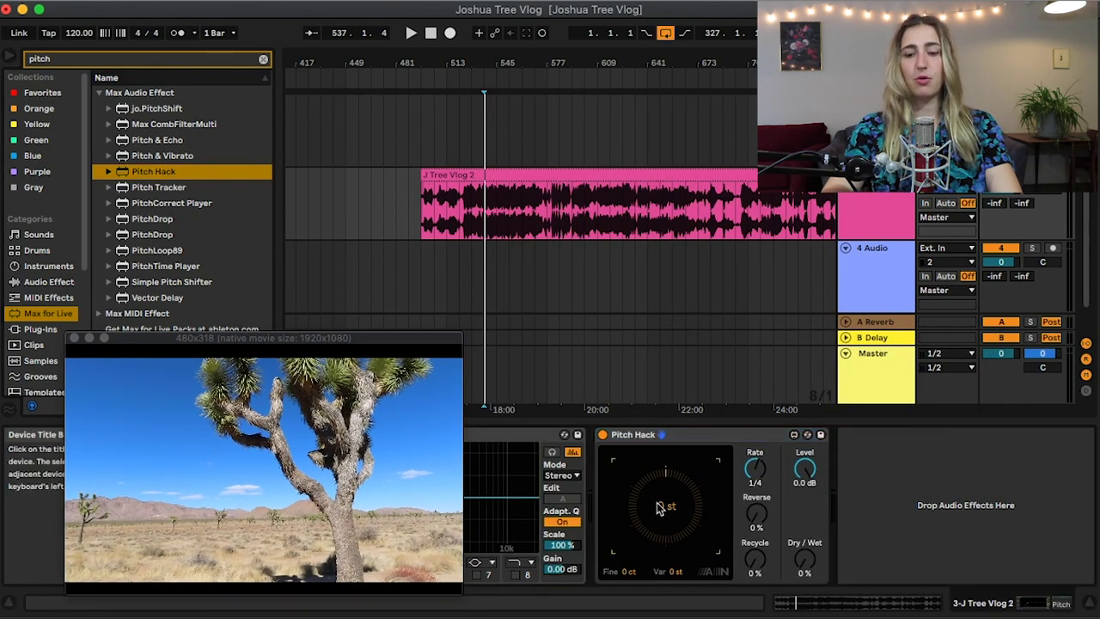
drag(705, 505, 698, 535)
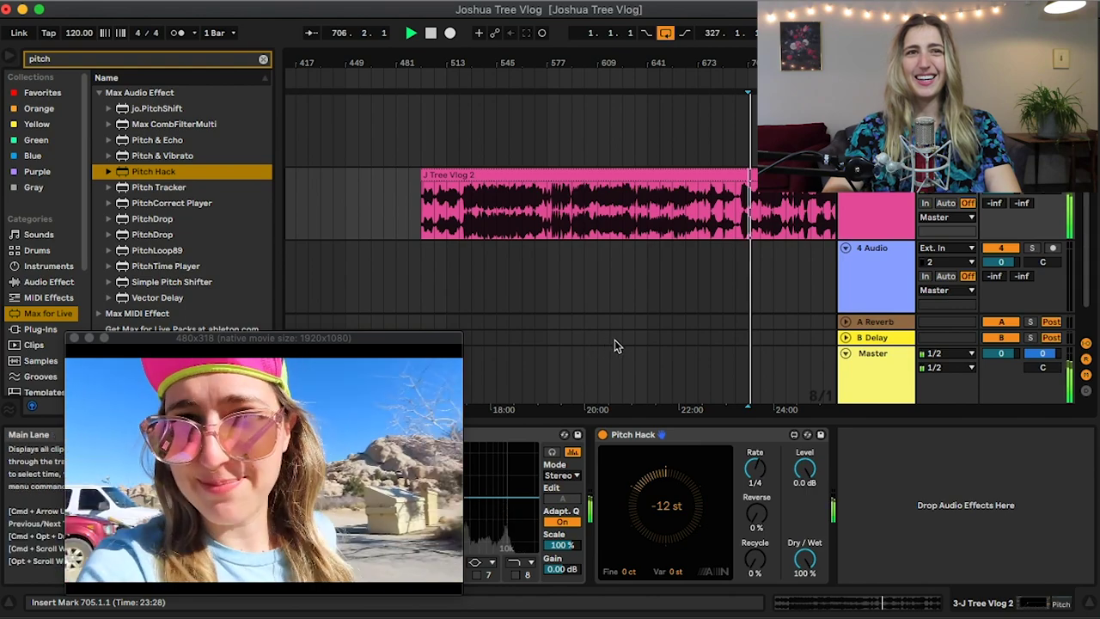
Step: Search all browser results for delay and add the Delay effect after Pitch Hack
click(263, 59)
text(d)
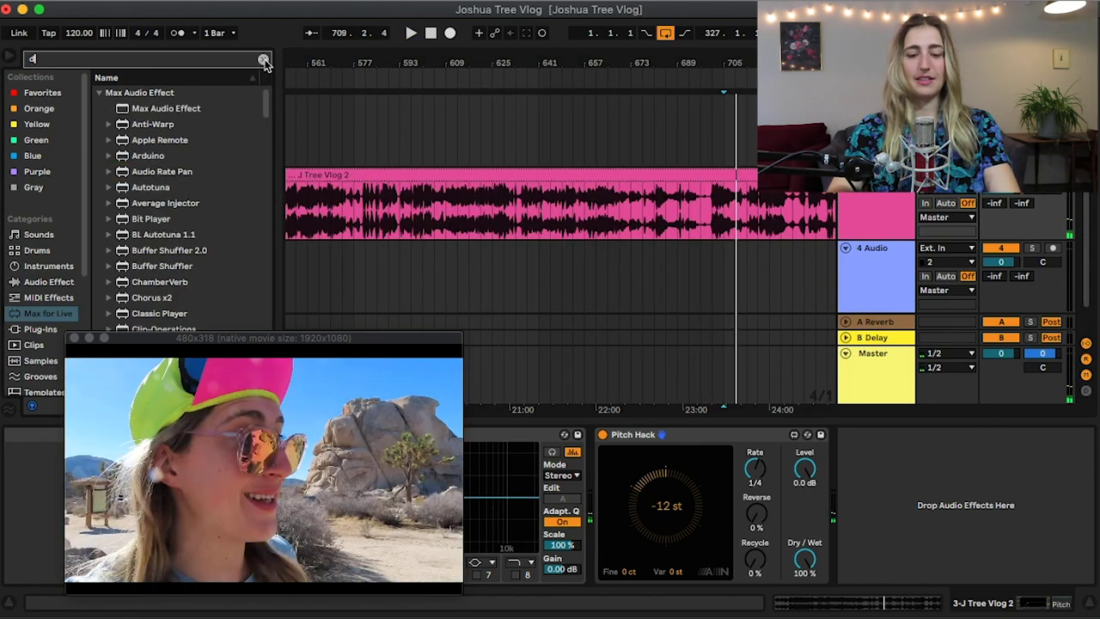
text(elay)
scroll(49, 292, down, 5)
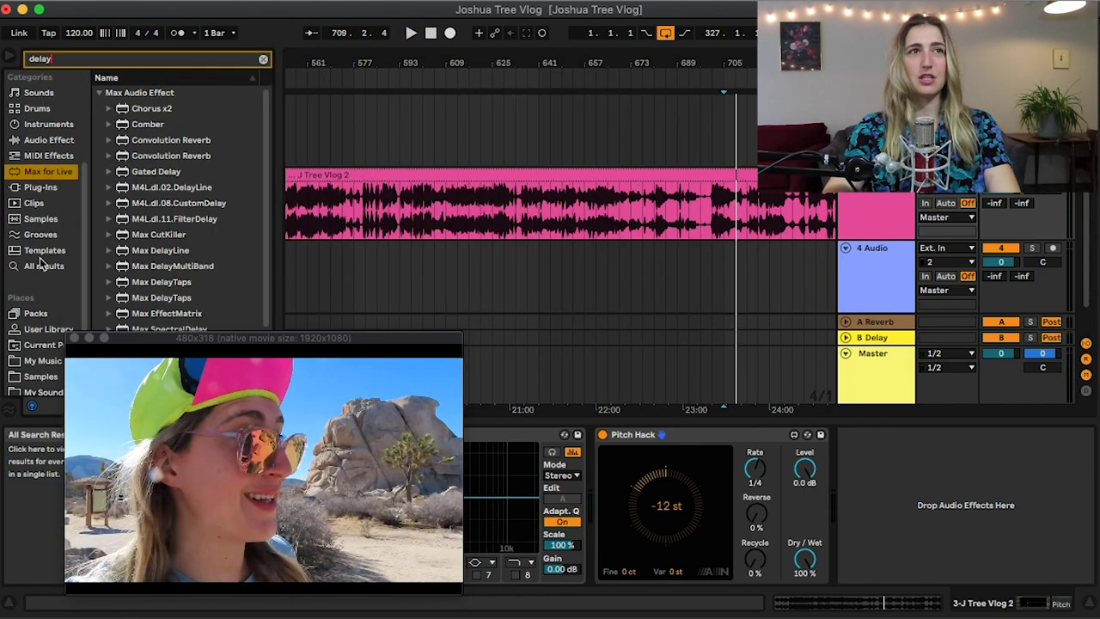
click(40, 266)
double_click(129, 93)
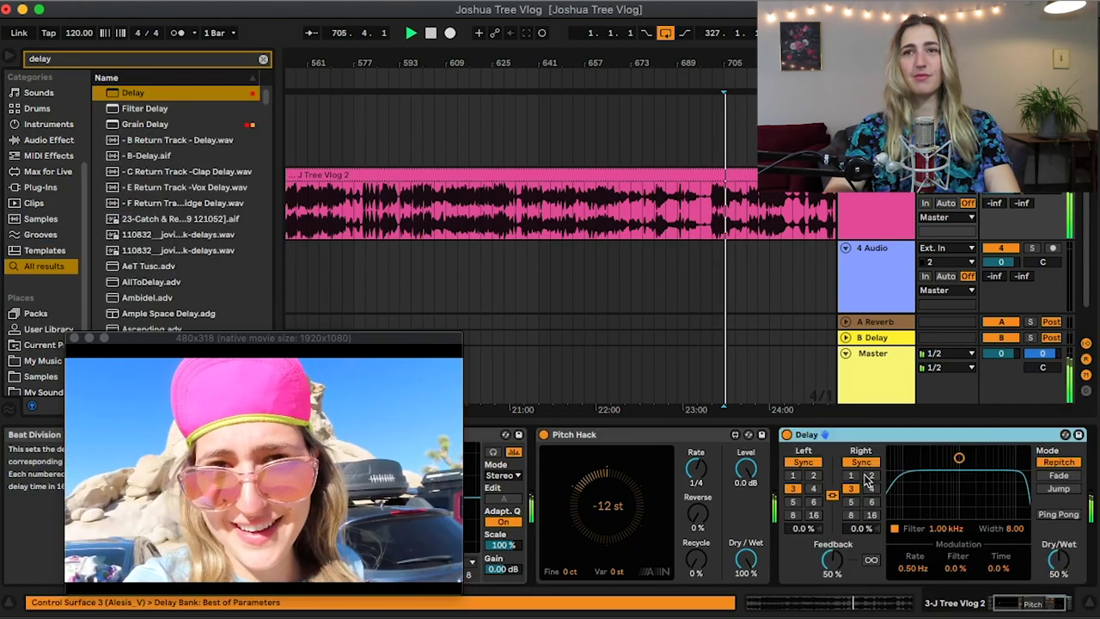
Step: Set Delay's Dry/Wet to 69 % and audition linked beat divisions of 1, 2 and 6 during playback
click(850, 475)
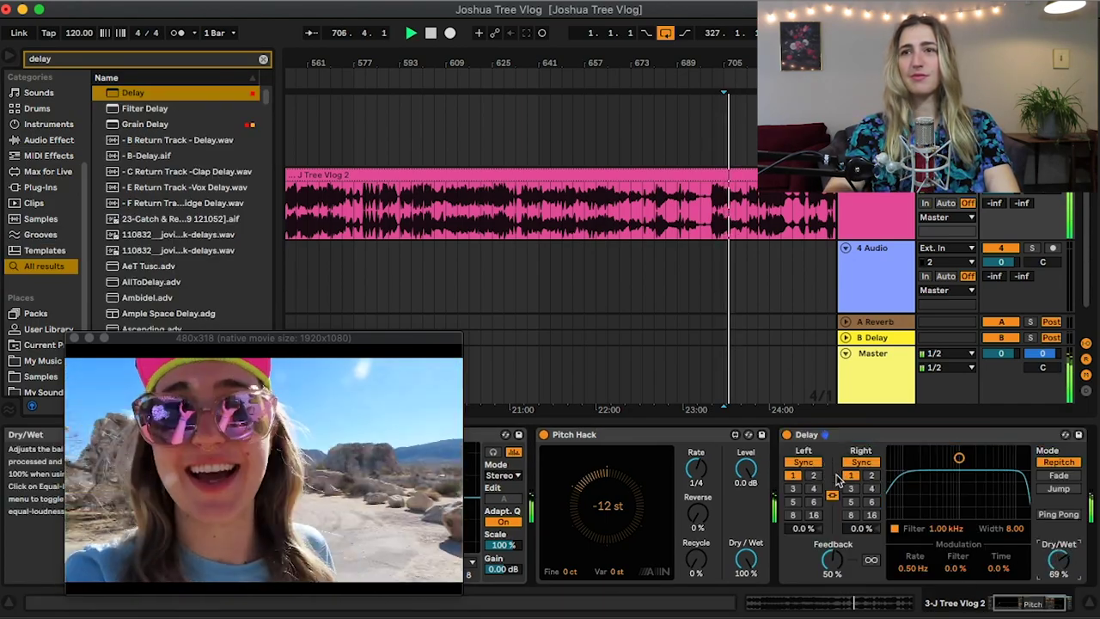
click(871, 475)
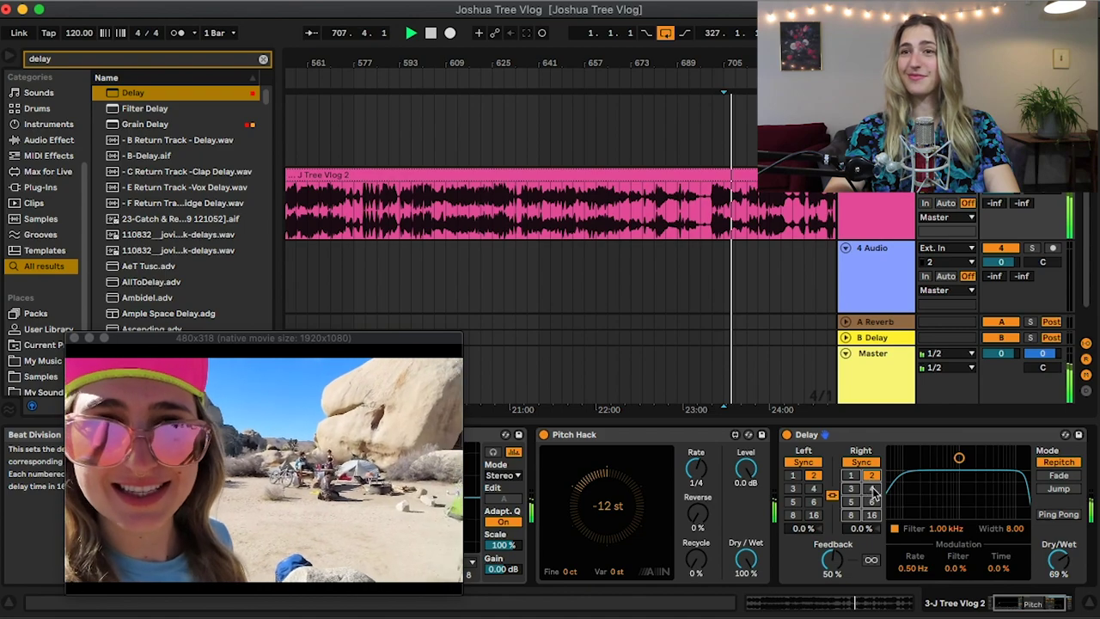
click(872, 502)
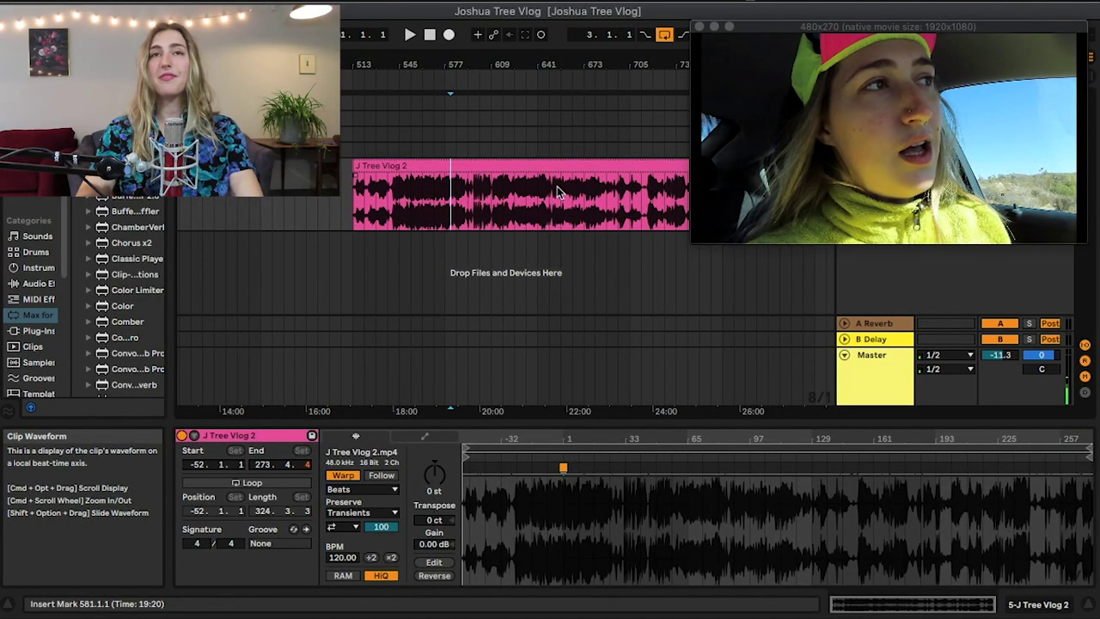
Step: Split the vlog clip at about bar 657 and move its second half to track 6, aligned with the first half's start
click(563, 204)
key(super+e)
drag(595, 163, 404, 261)
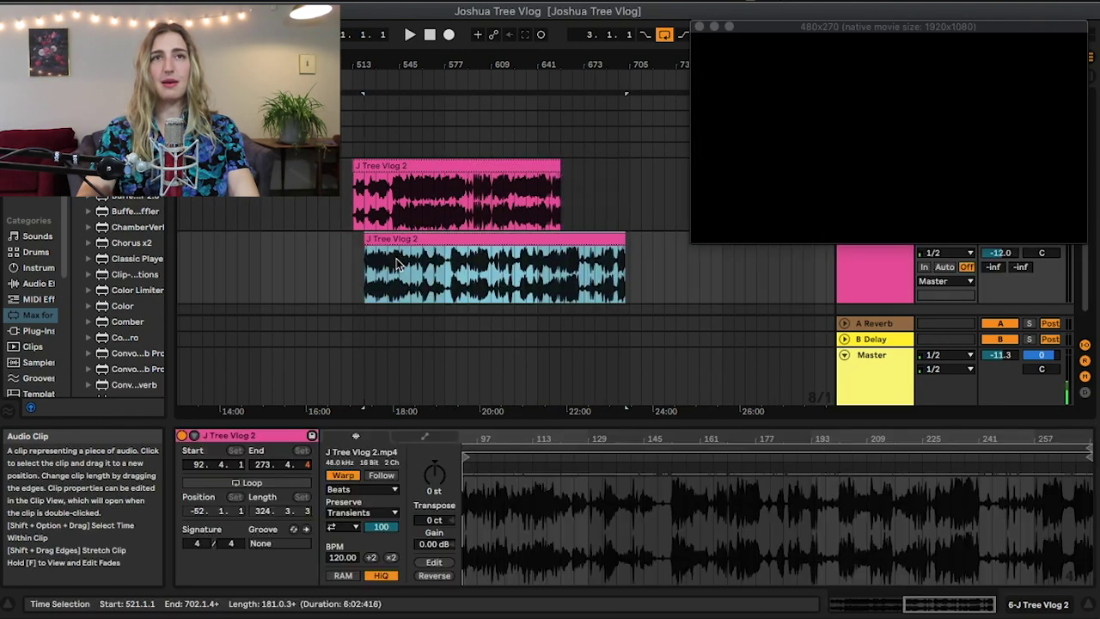
drag(418, 240, 407, 239)
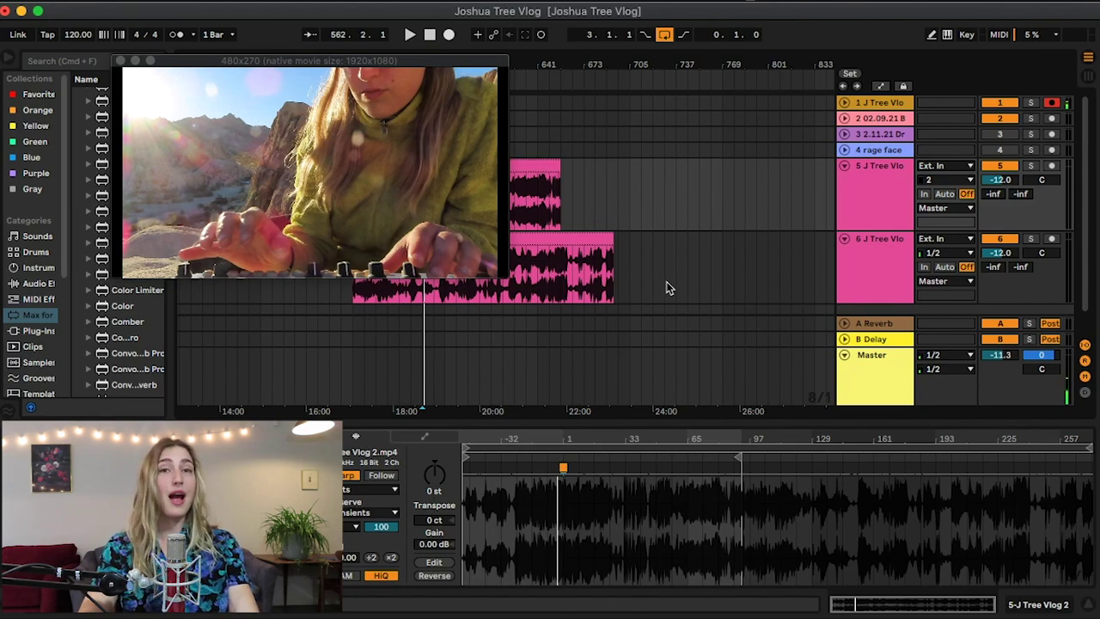
Step: Toggle the track 6 clip's activation repeatedly during playback to compare the video shown from tracks 5 and 6
click(865, 247)
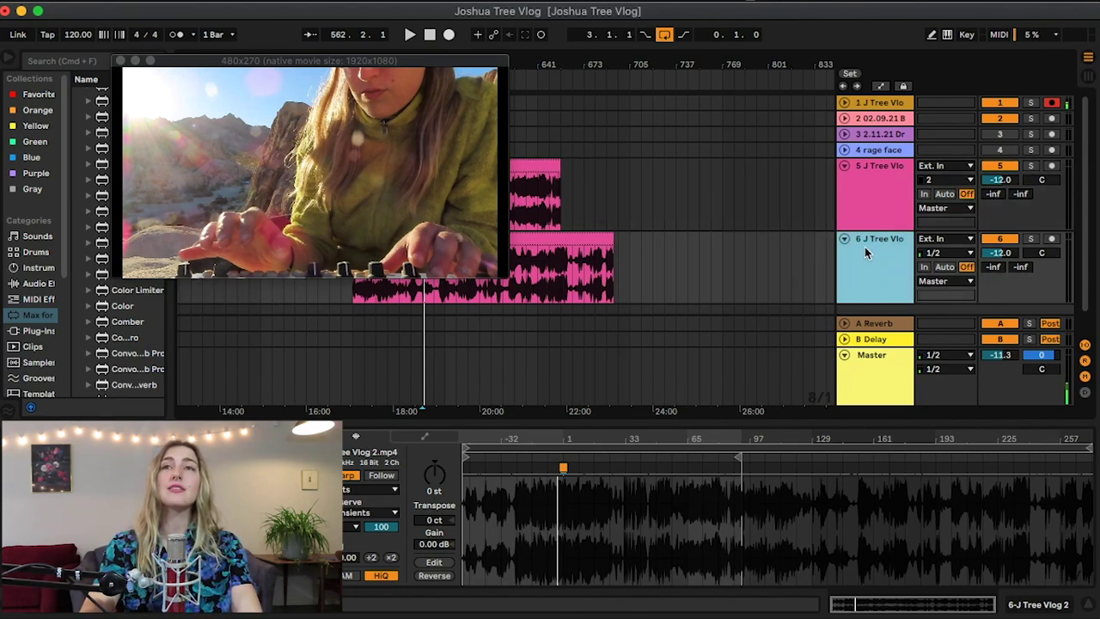
click(890, 180)
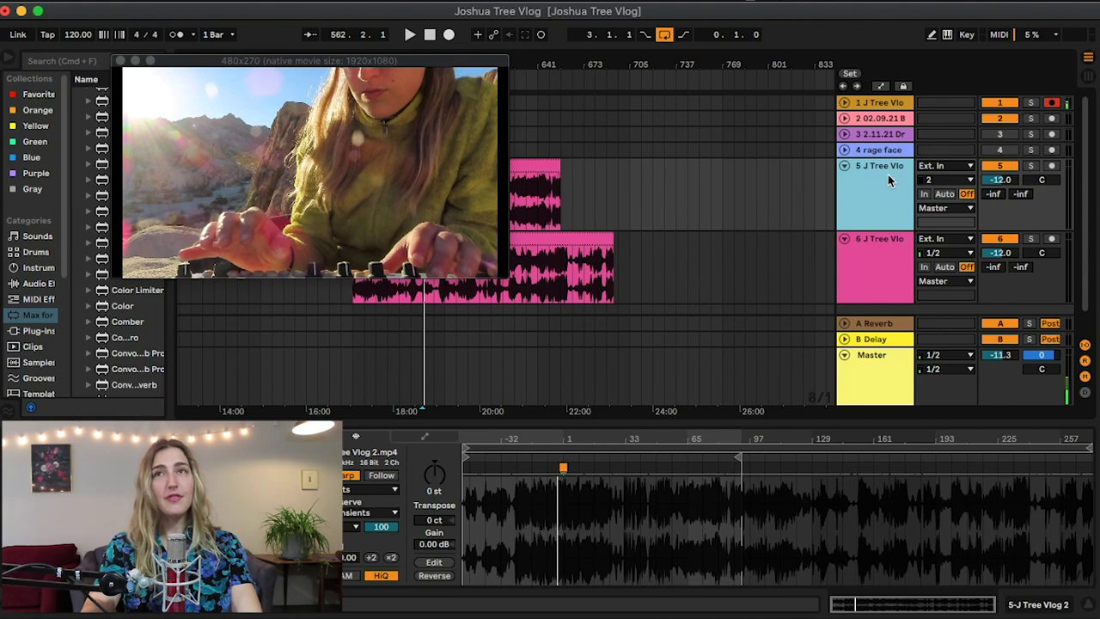
click(847, 273)
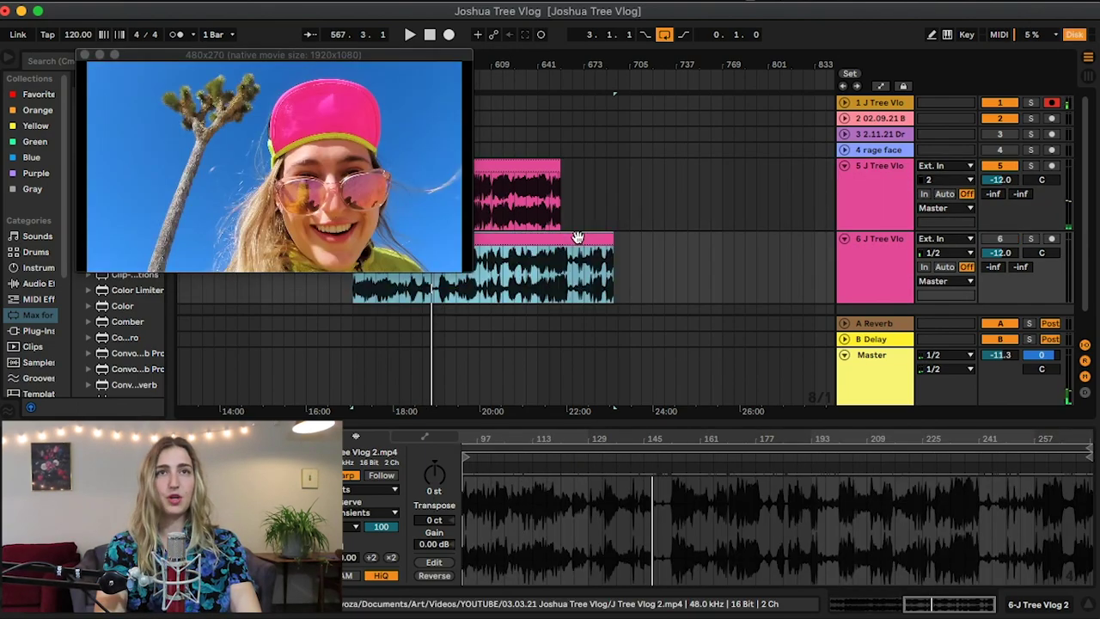
click(577, 237)
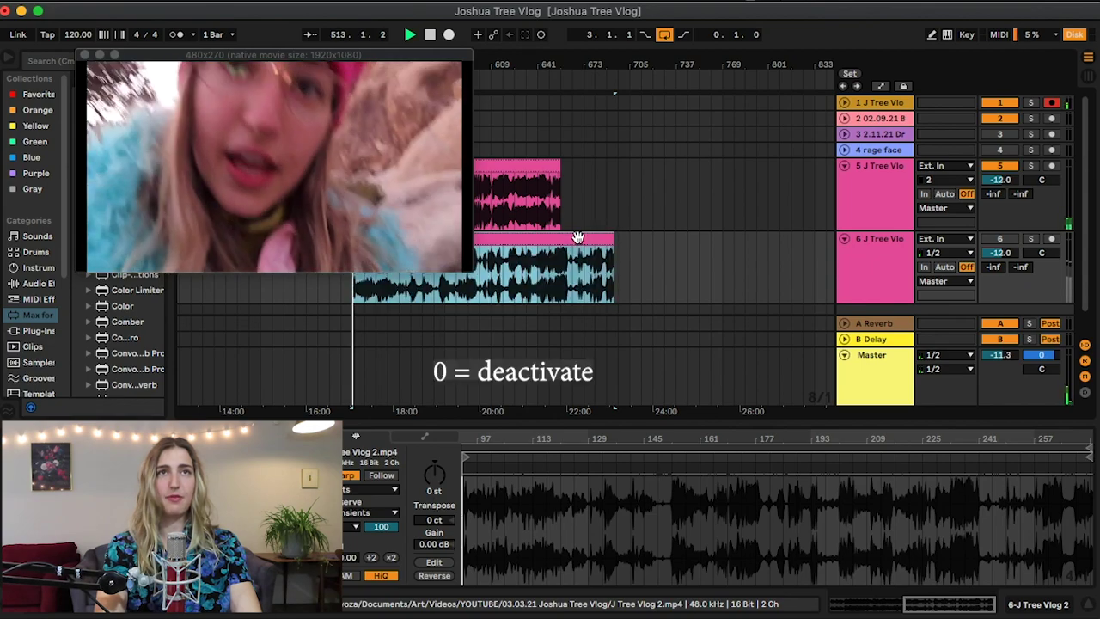
key(0)
key(0)
key(0)
key(0)
key(0)
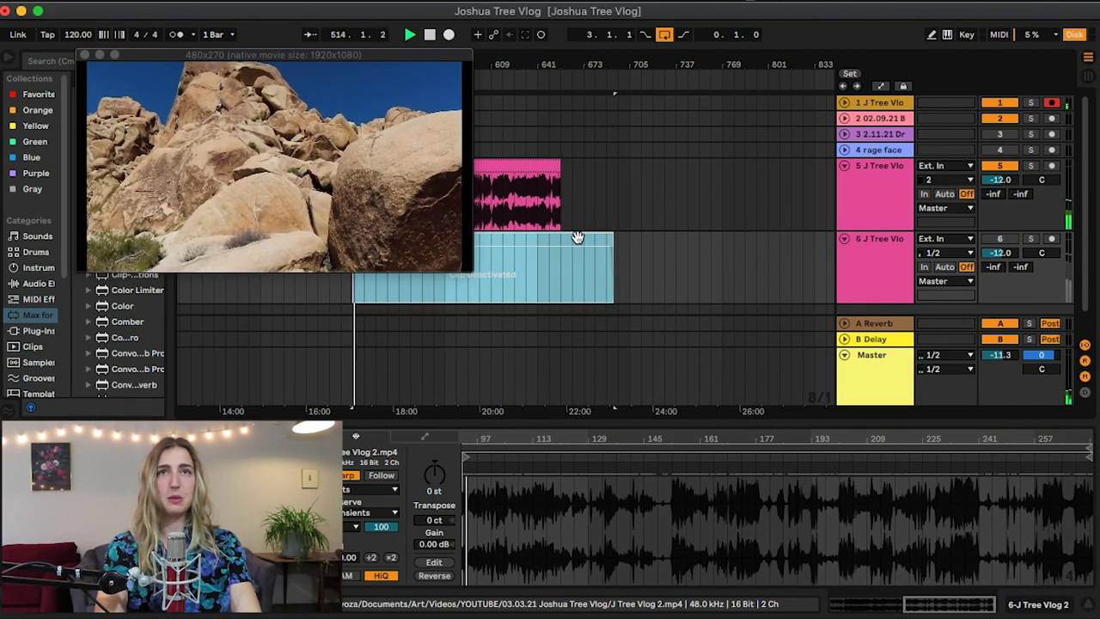
key(0)
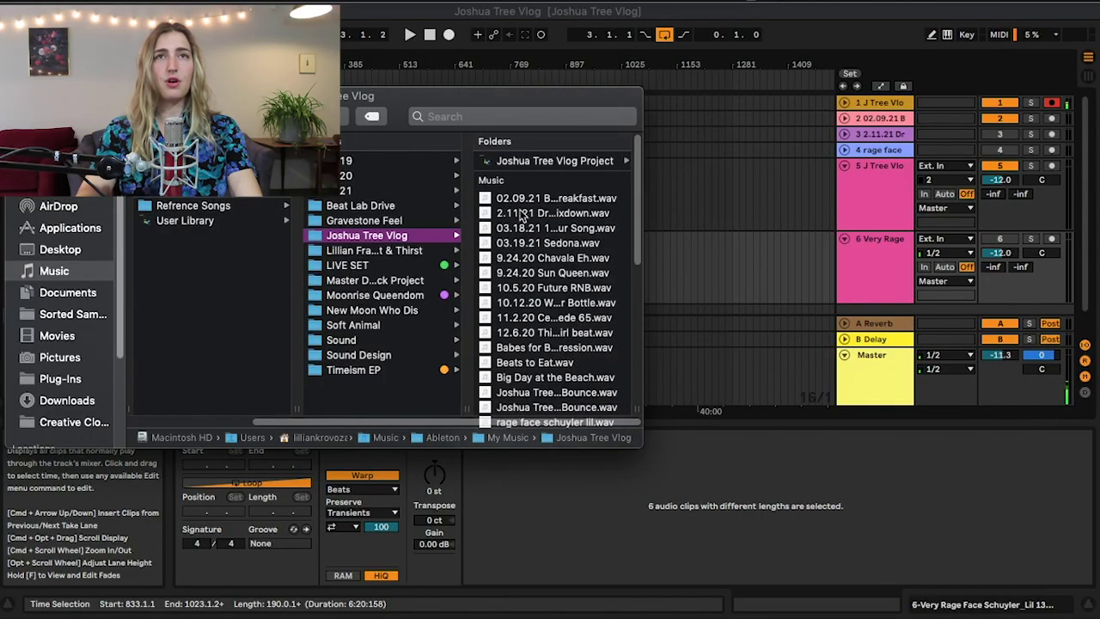
Step: Select all the music WAV files in the Joshua Tree Vlog folder, from 02.09.21 Bangers for Breakfast to the last Very Rage file
click(518, 200)
scroll(364, 296, down, 5)
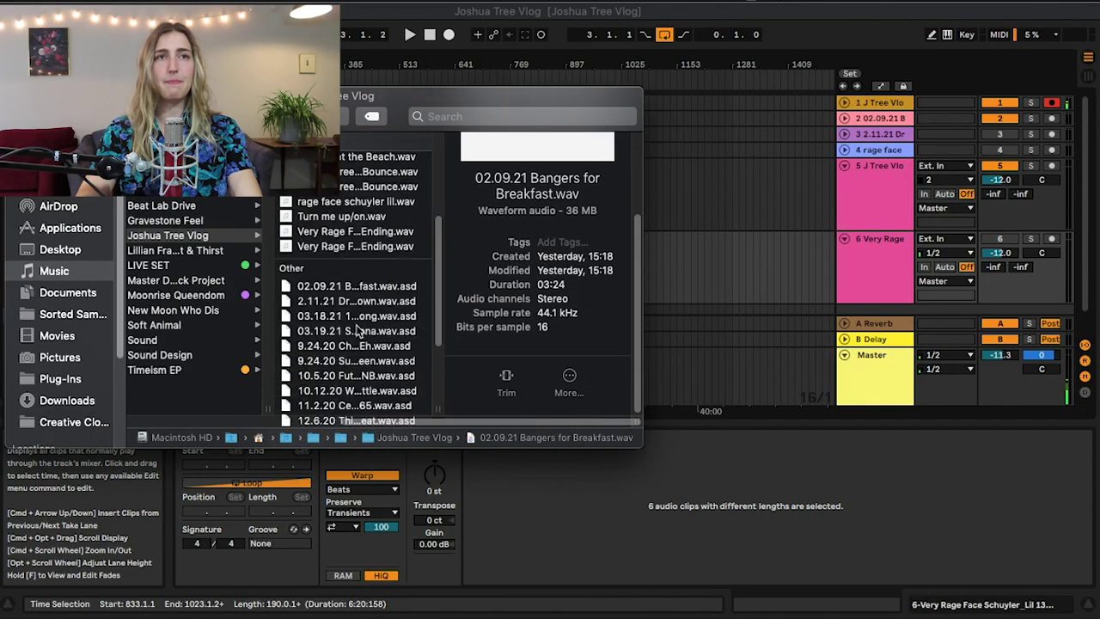
scroll(355, 329, up, 2)
shift+click(365, 322)
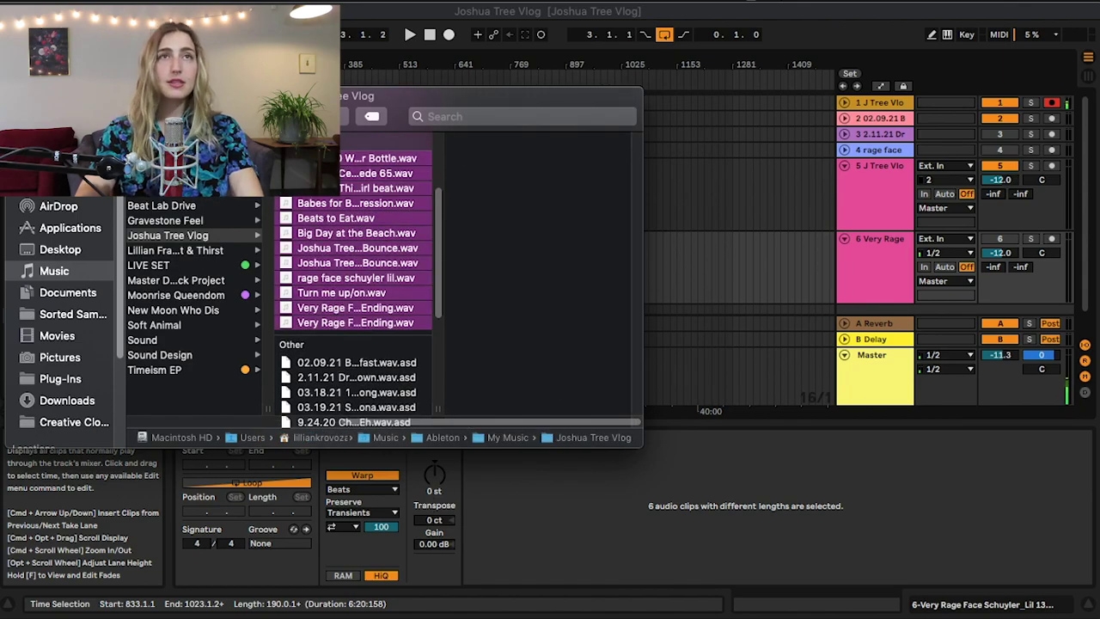
Step: Place the selected WAV files one after another on track 6 in the arrangement
drag(391, 95, 146, 170)
drag(100, 327, 468, 272)
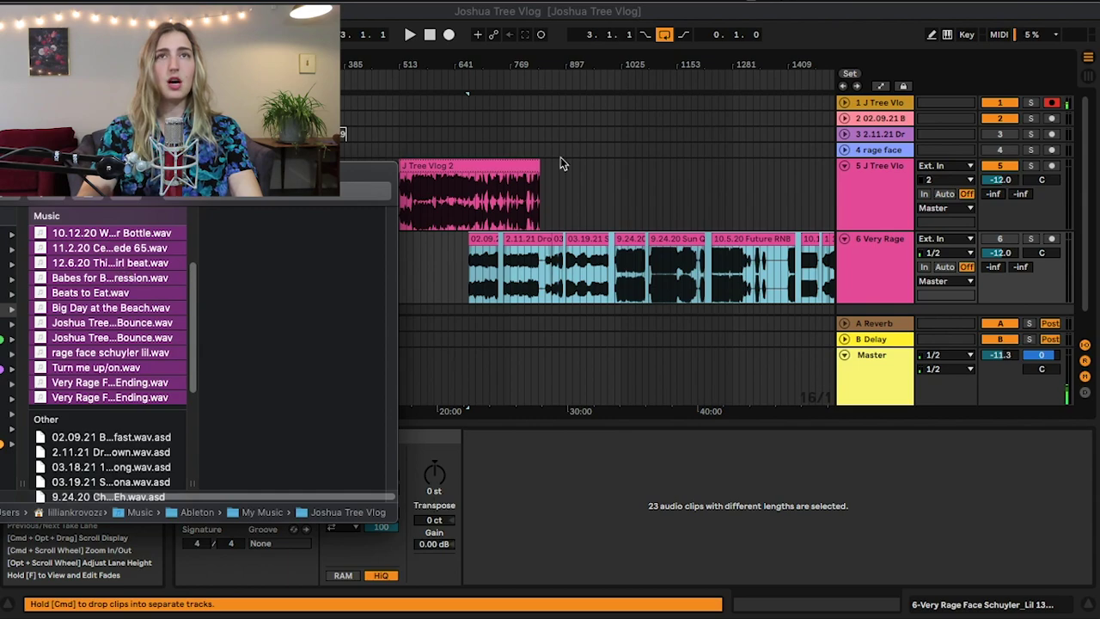
drag(561, 164, 577, 170)
Step: Drop the same WAV files onto separate new tracks, all starting at 721.1.1, and check the resulting tracks
drag(137, 288, 491, 303)
key(super)
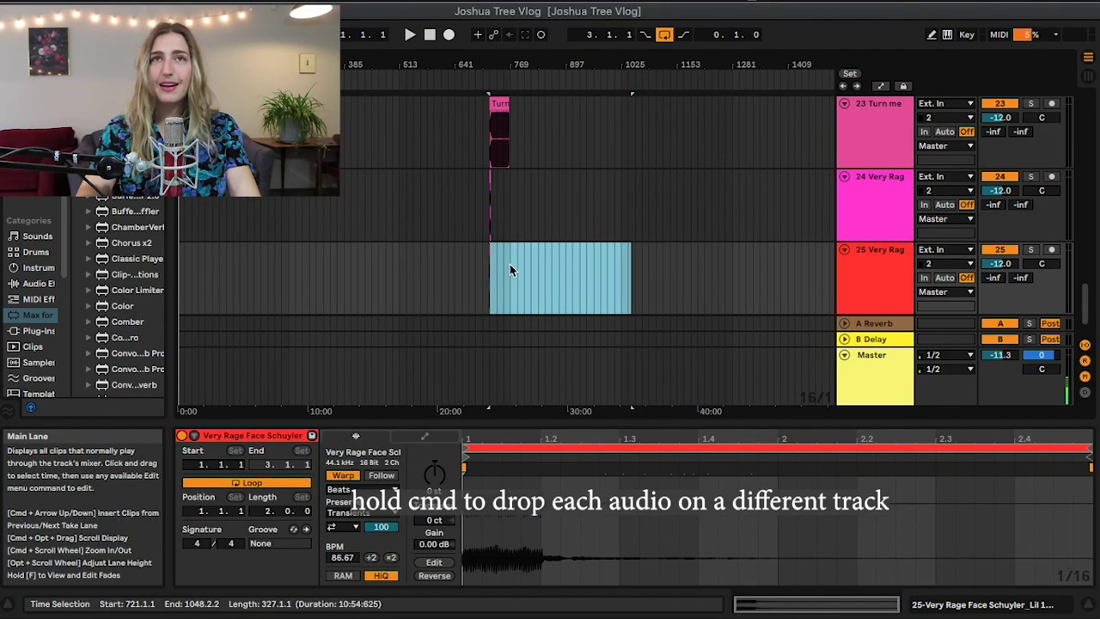
scroll(509, 269, up, 10)
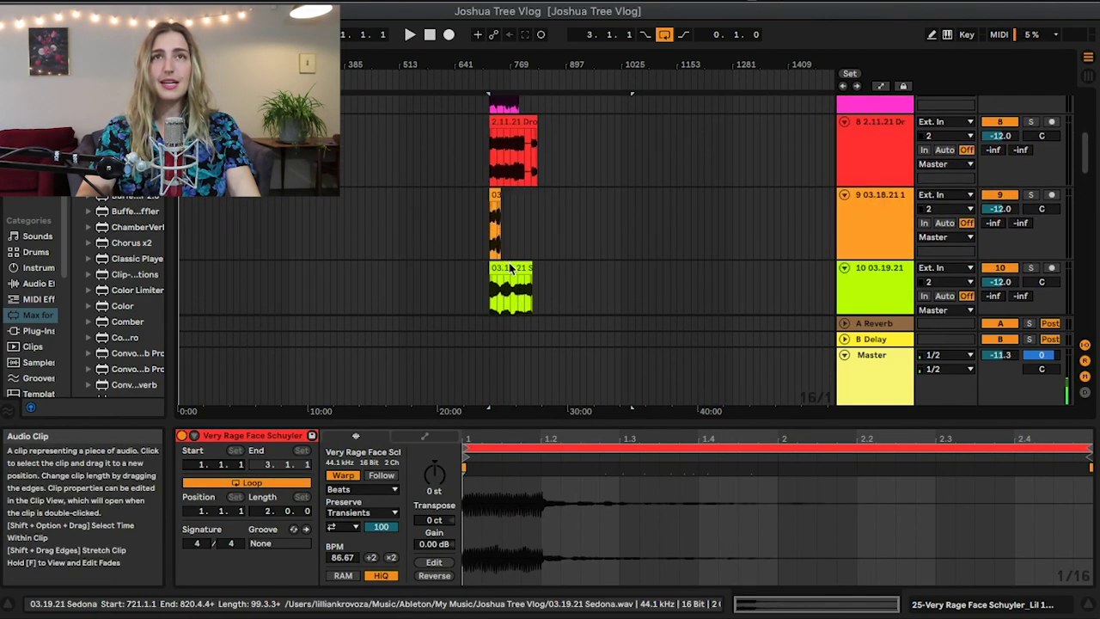
Step: Undo the last drops that put the WAV files on separate new tracks, back to the sequence on track 6
scroll(510, 269, up, 4)
key(super+z)
key(super+z)
key(super+z)
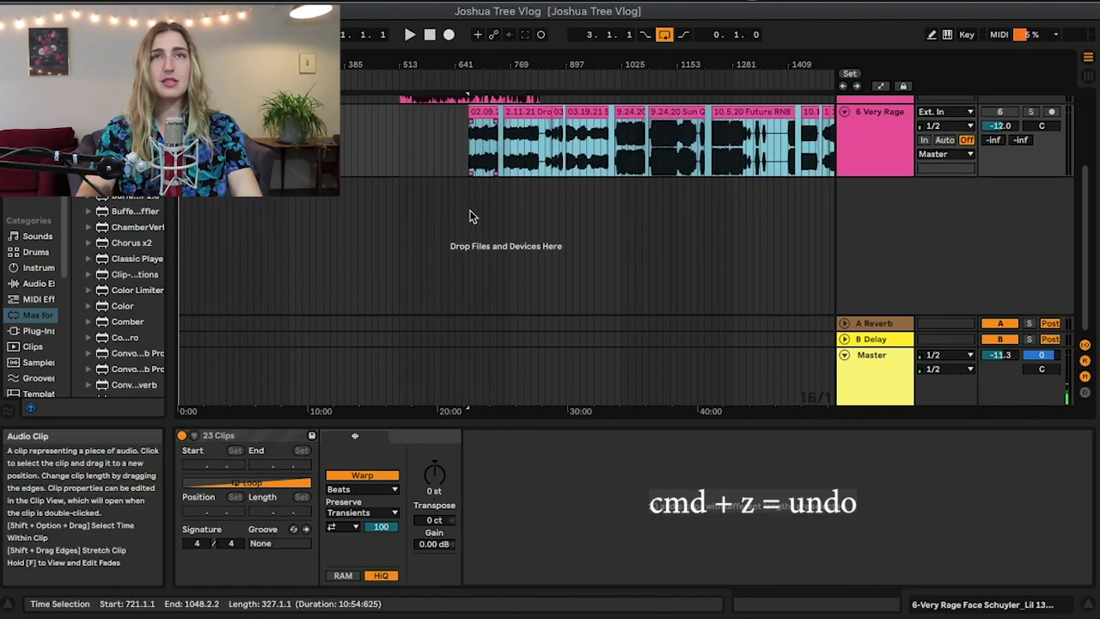
Step: Select all the clips on track 6, from 02.09.21 Bangers for Breakfast to the last Very Rage clip, and turn off Warp
mouse_move(530, 65)
mouse_down()
mouse_move(530, 43)
mouse_move(528, 53)
mouse_up()
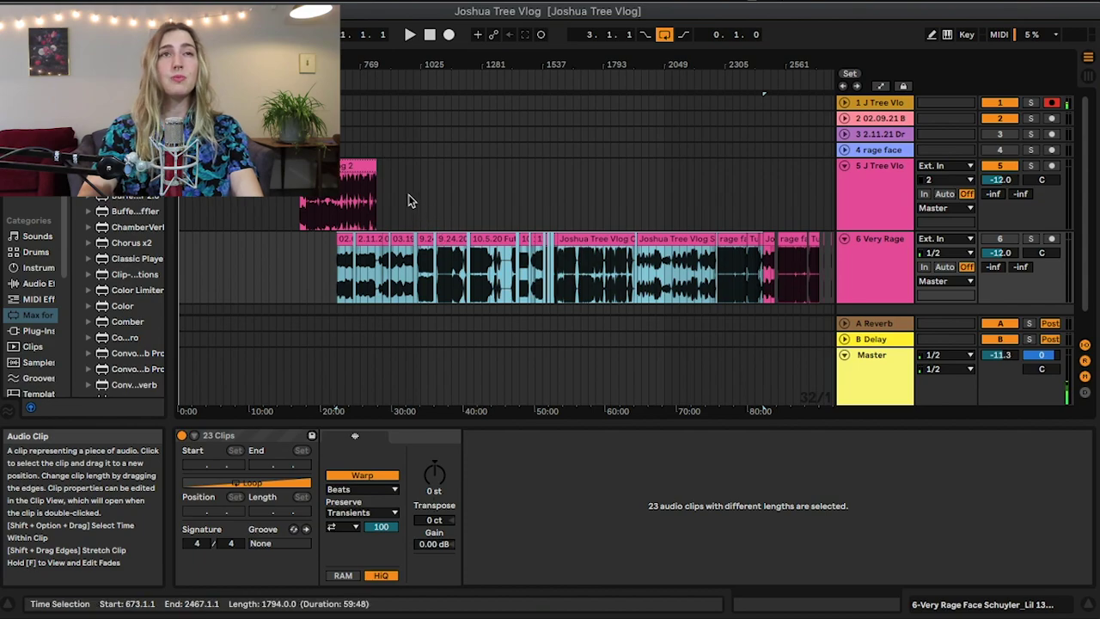
click(364, 212)
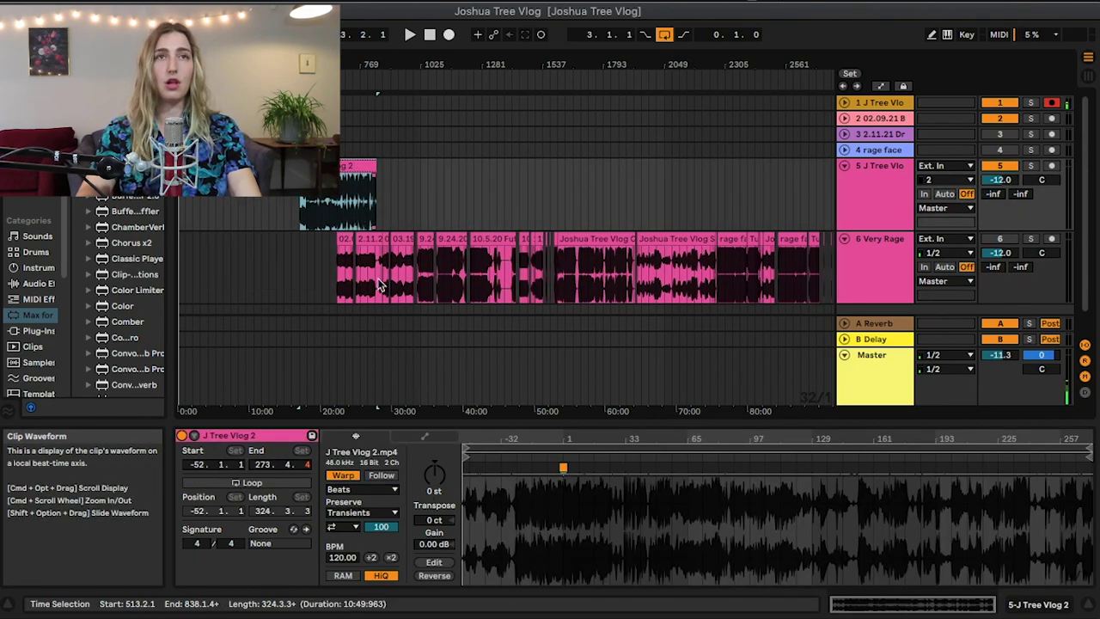
click(344, 271)
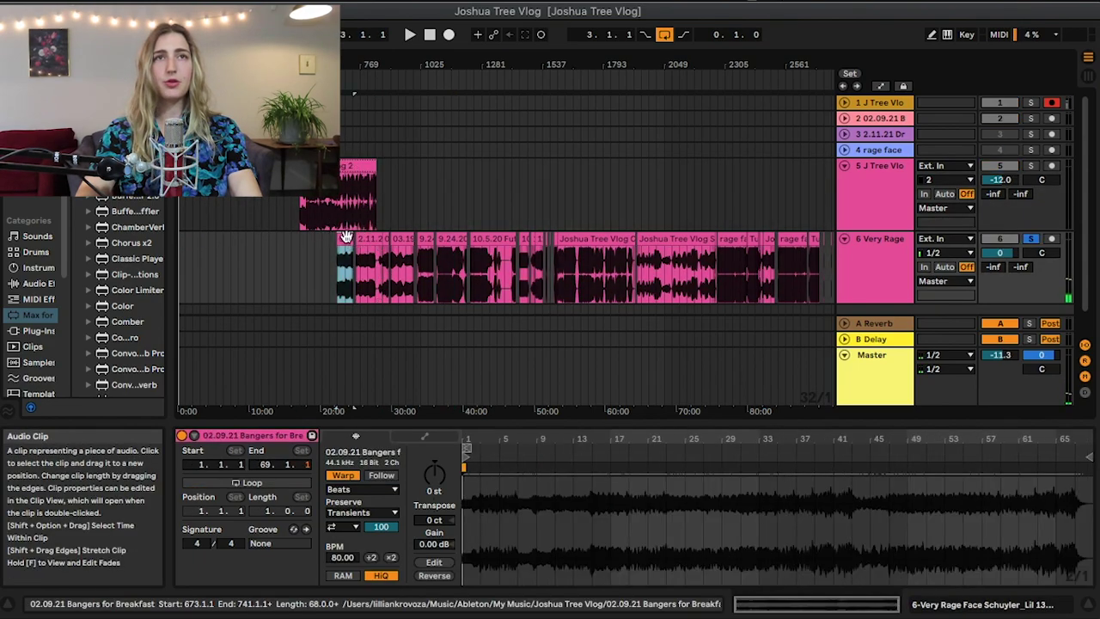
click(832, 245)
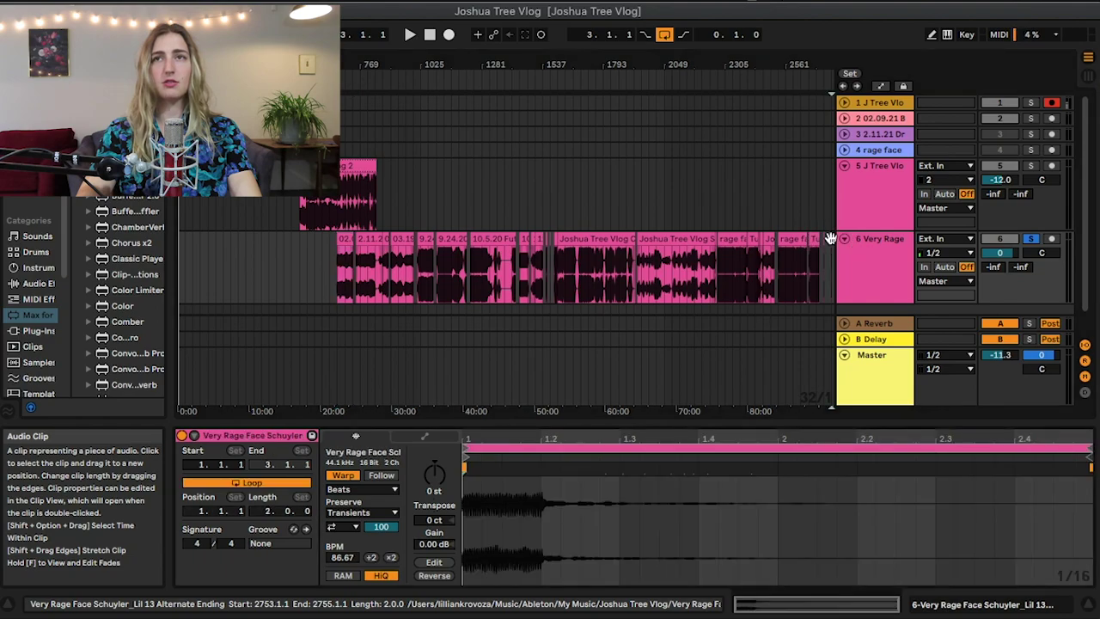
shift+click(341, 238)
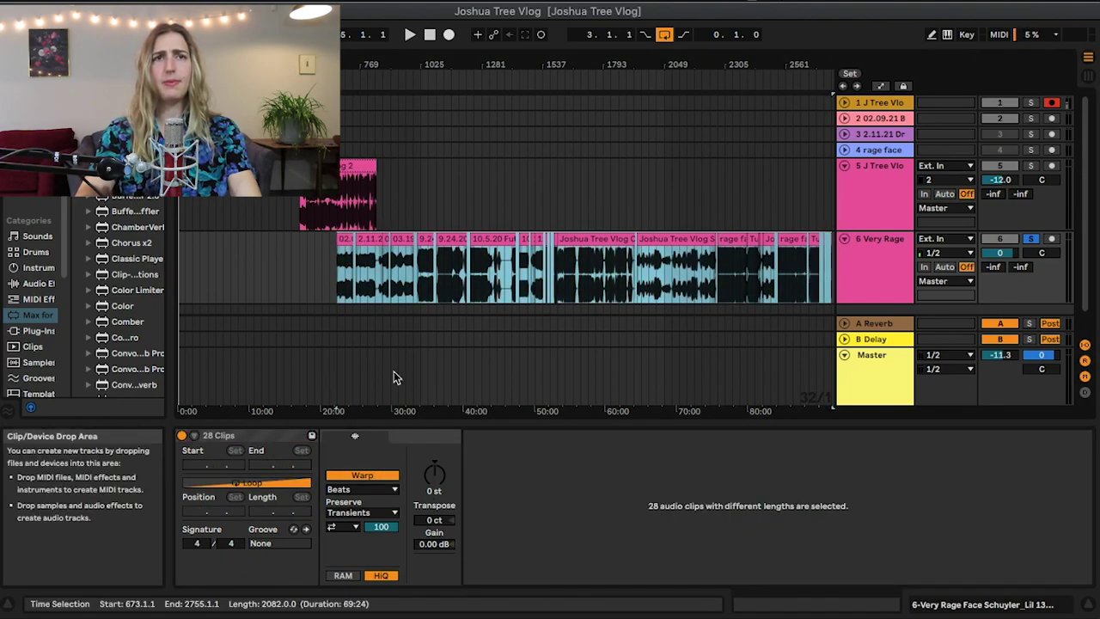
click(361, 475)
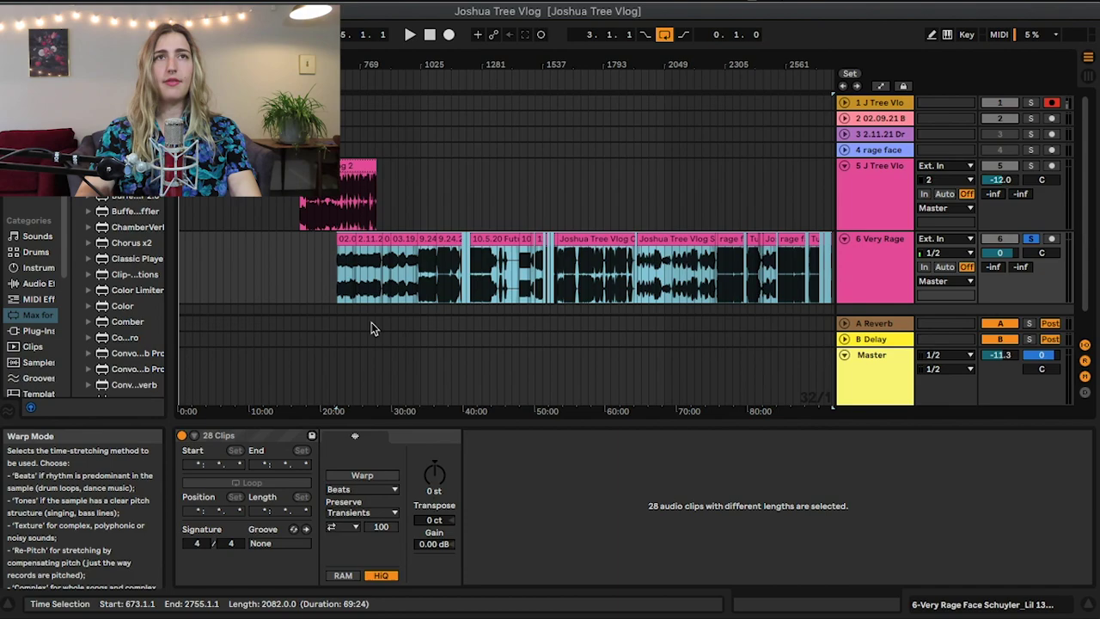
Step: Move the 02.09.21 Bangers for Breakfast clip on track 6 to 513.1.1, at the start of the J Tree Vlog 2 clip
click(443, 213)
drag(351, 65, 427, 128)
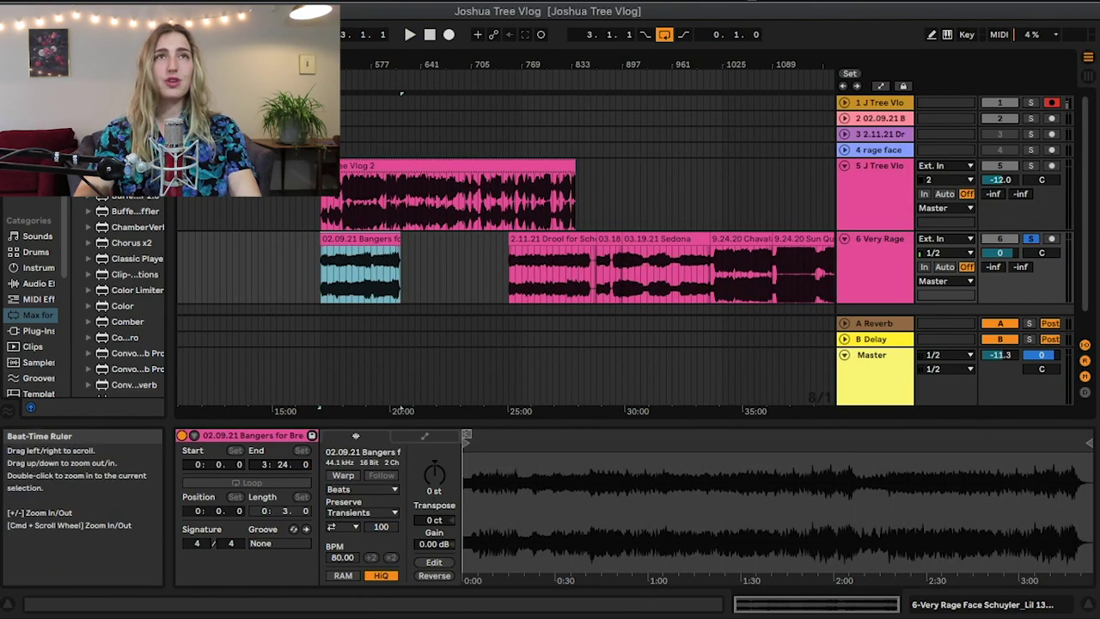
drag(323, 404, 322, 410)
drag(326, 63, 363, 53)
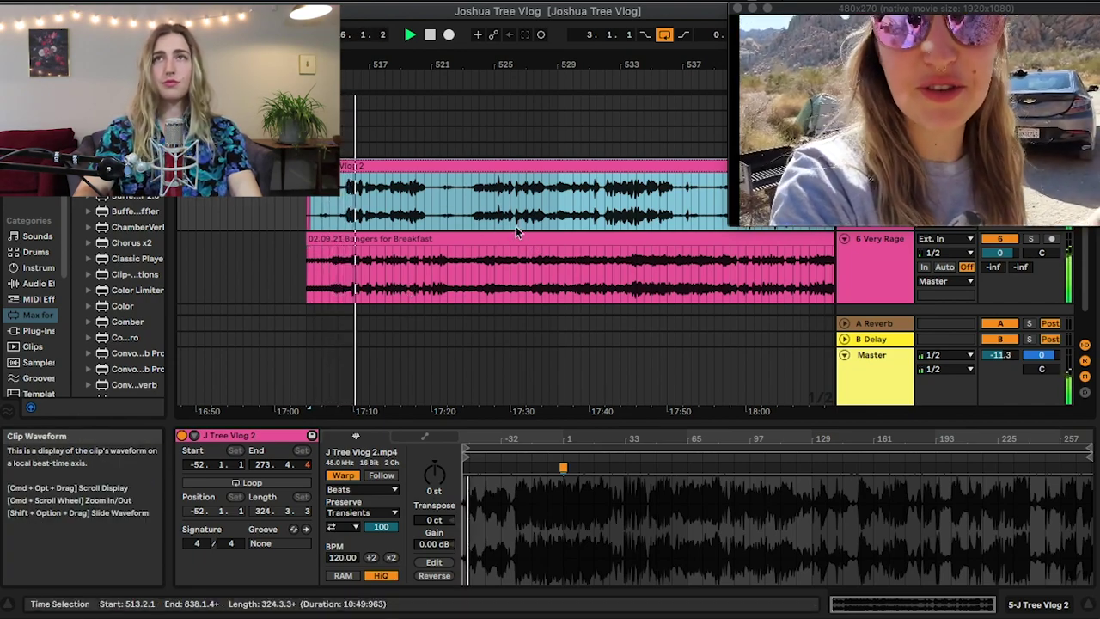
Step: Play the start of J Tree Vlog 2 with Bangers for Breakfast beneath it and inspect the full song clip
drag(405, 59, 312, 38)
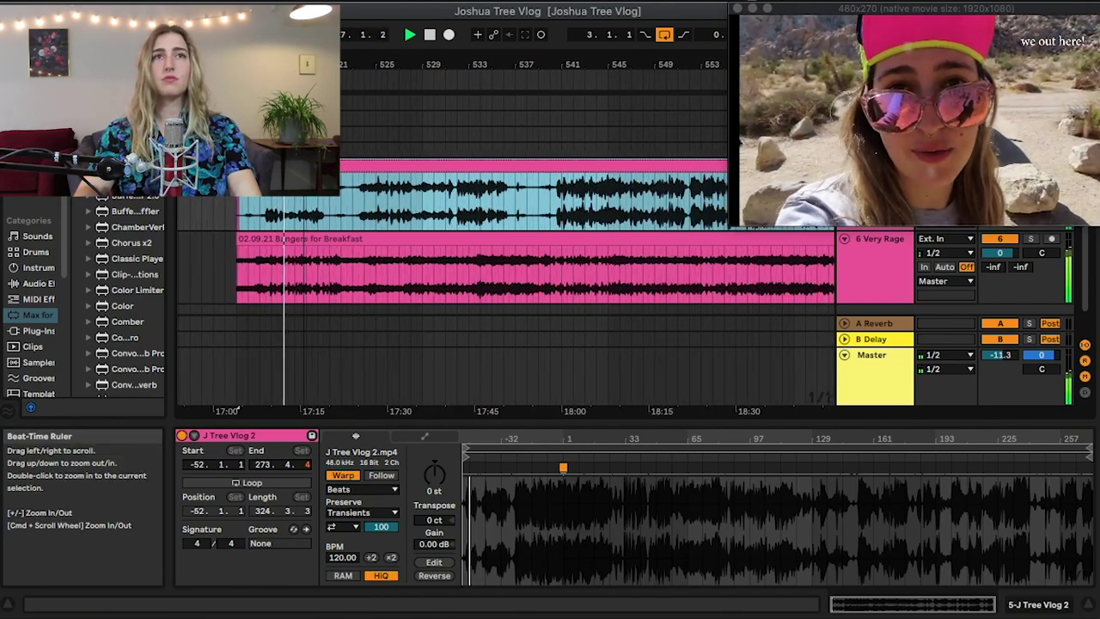
drag(412, 63, 392, 50)
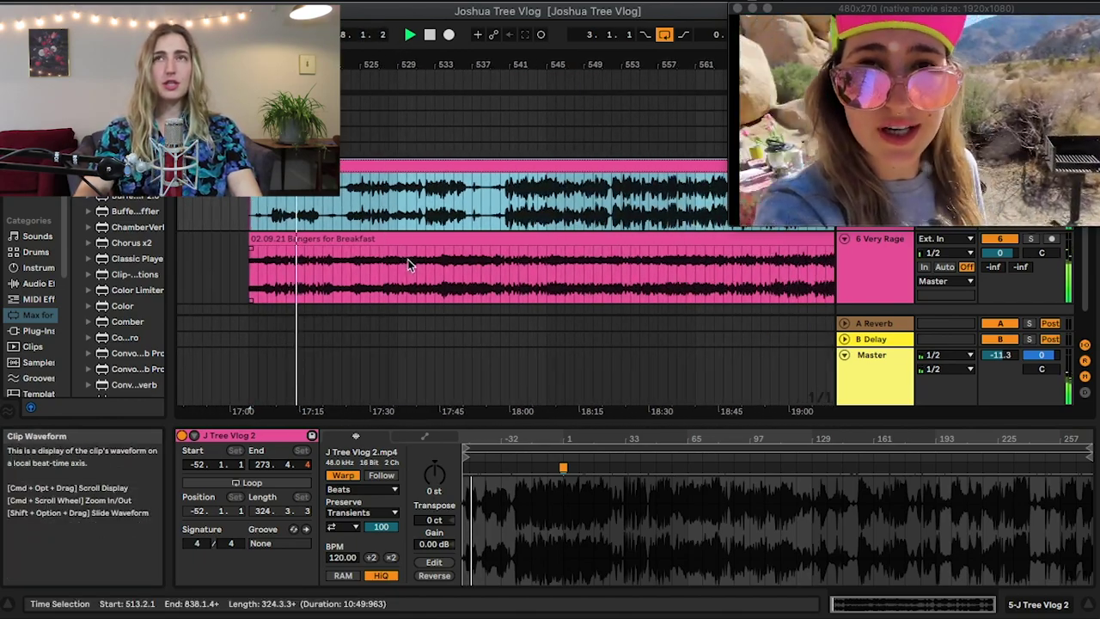
click(416, 272)
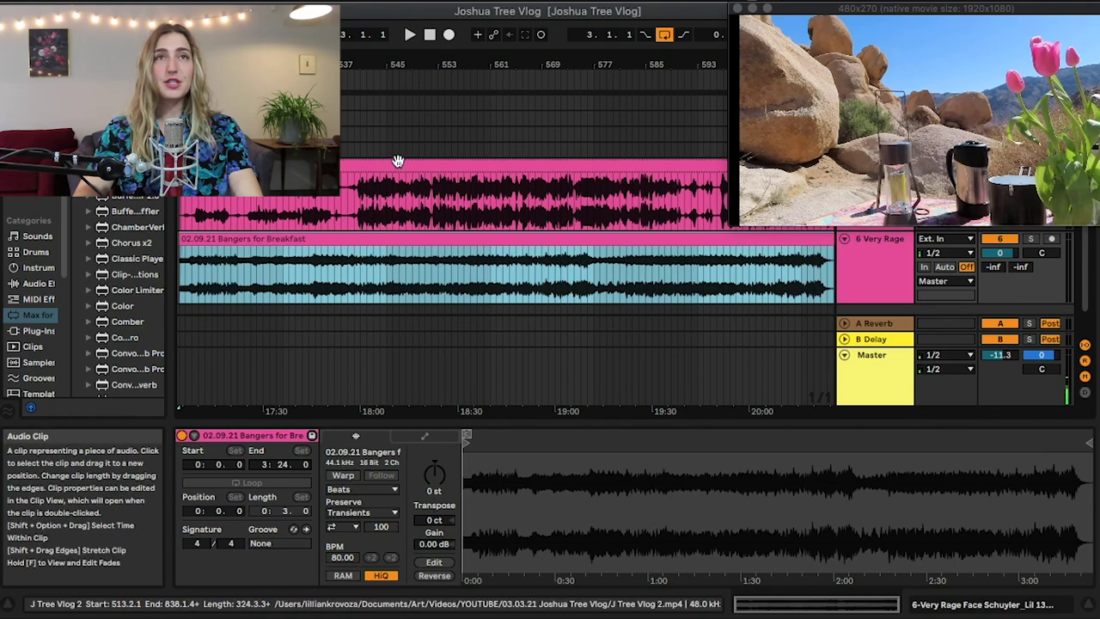
drag(384, 68, 385, 65)
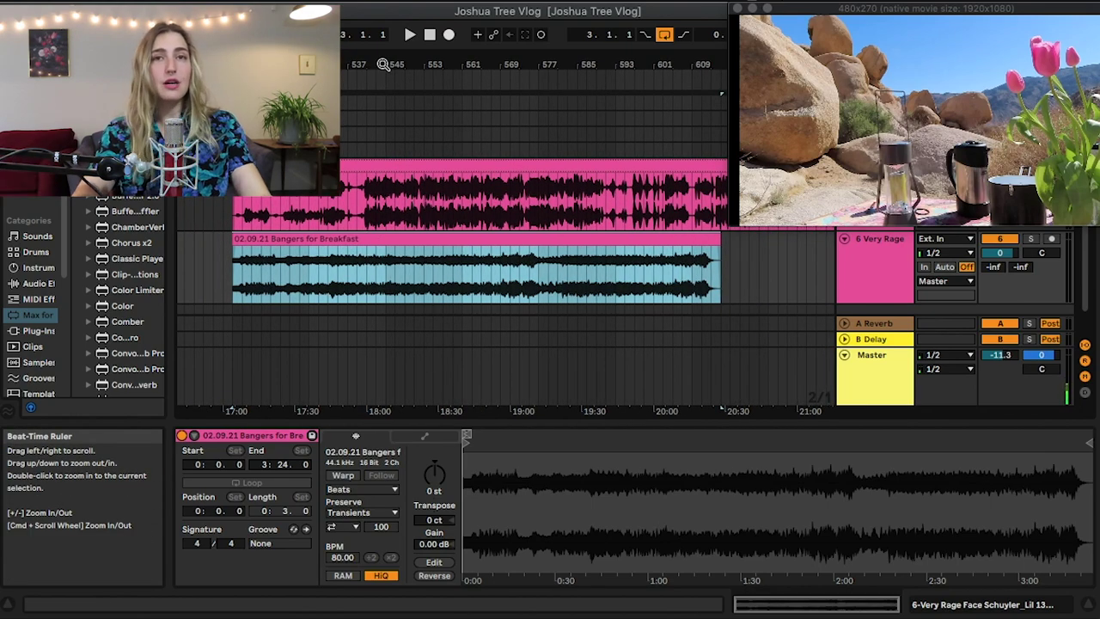
Step: Find the Compressor by searching for "compre", add it to track 6 and rename the track Soundtrack
click(86, 65)
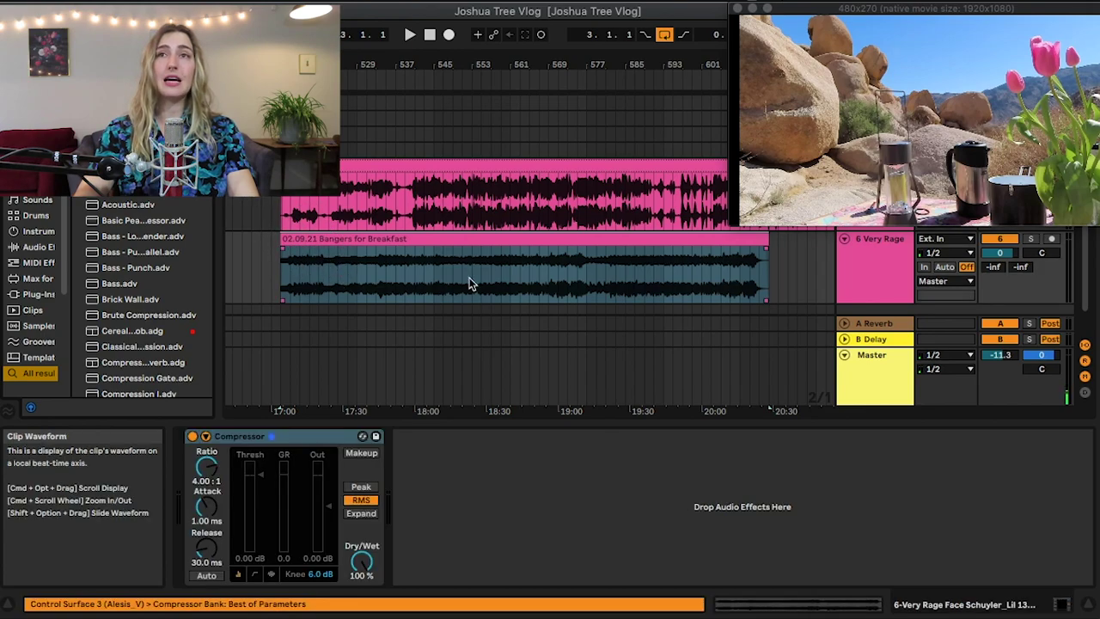
click(867, 244)
key(super+r)
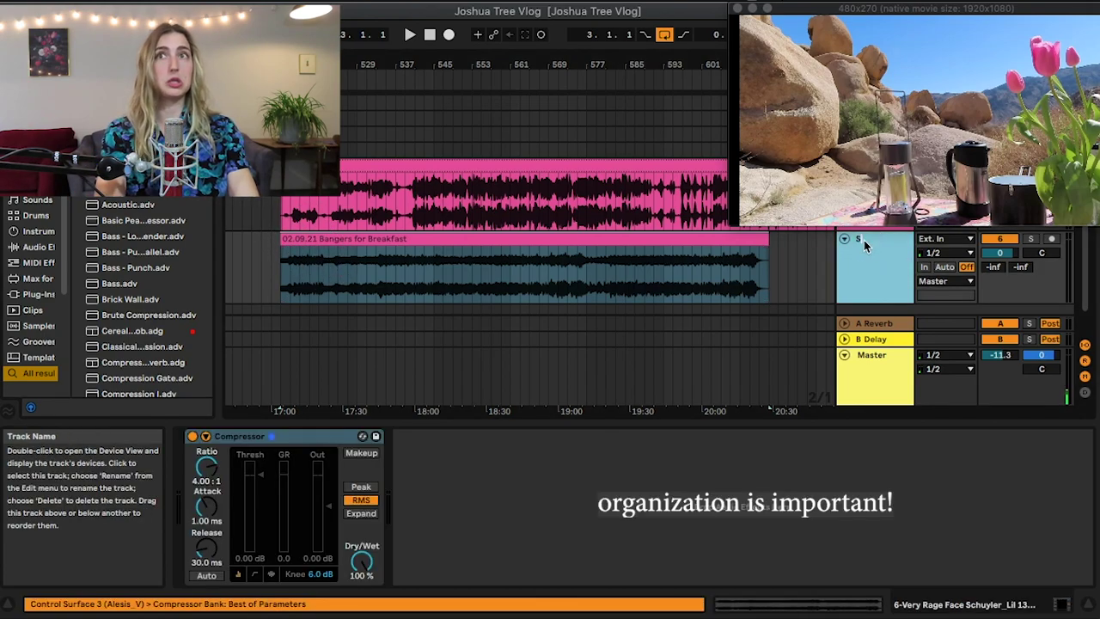
text(Soundtrack)
click(409, 297)
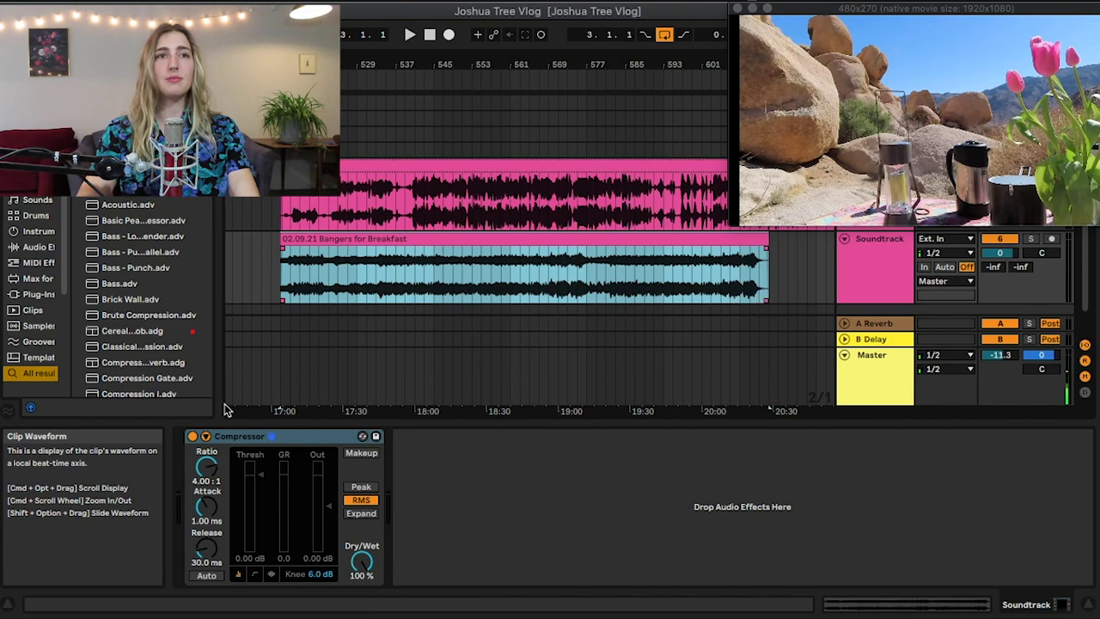
Step: Enable the Compressor's Sidechain with audio from 5-J Tree Vlog 2 and set the threshold to -22.6 dB
click(206, 437)
click(207, 438)
click(206, 437)
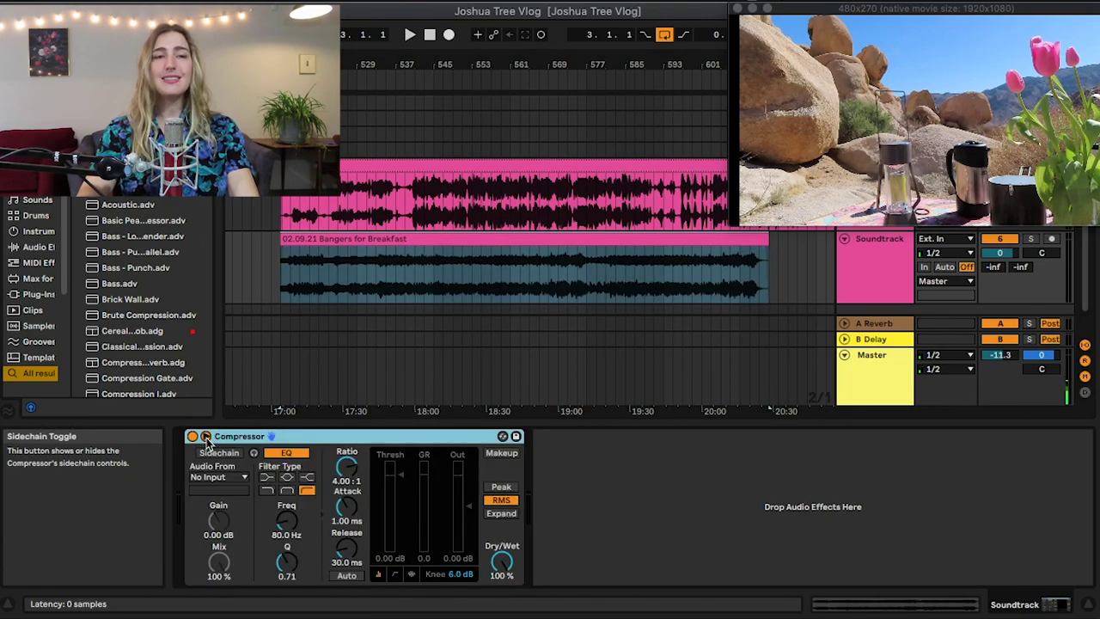
click(227, 456)
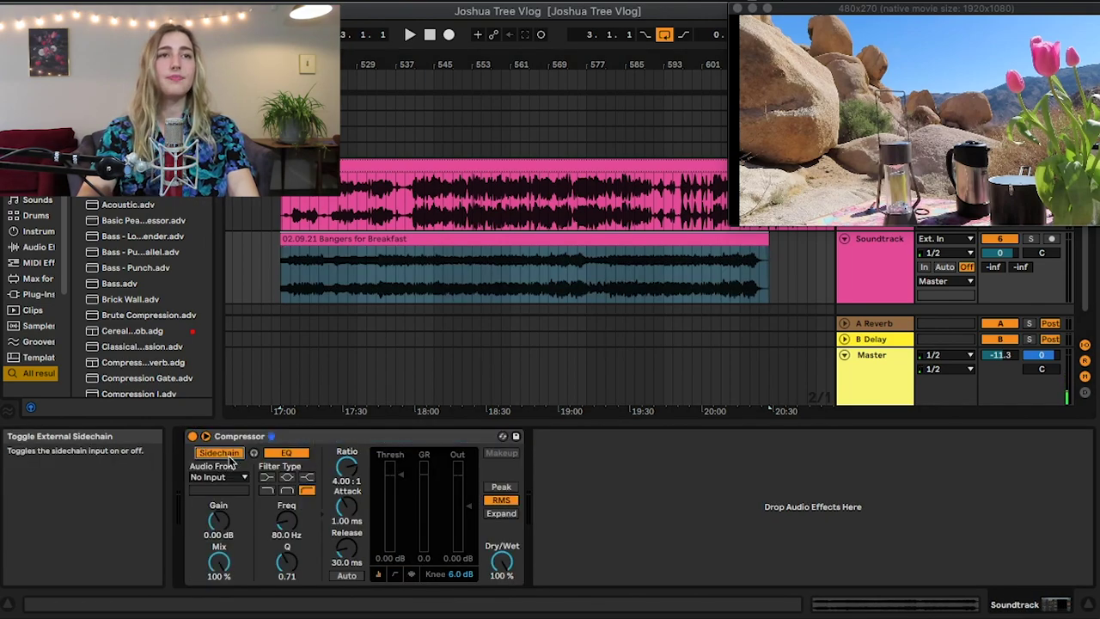
click(206, 437)
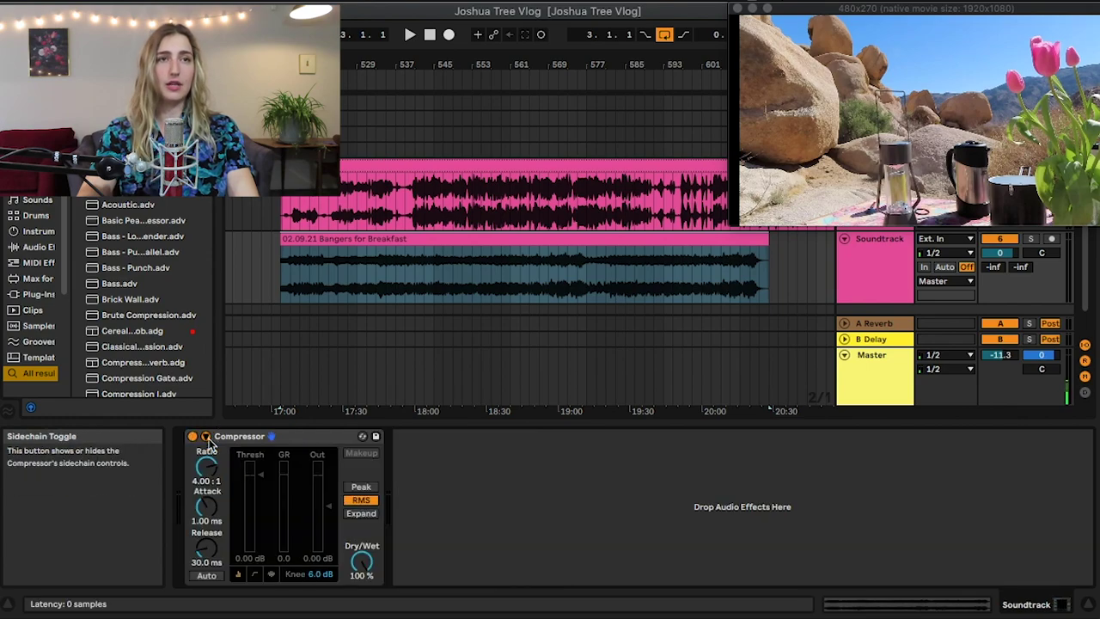
click(206, 437)
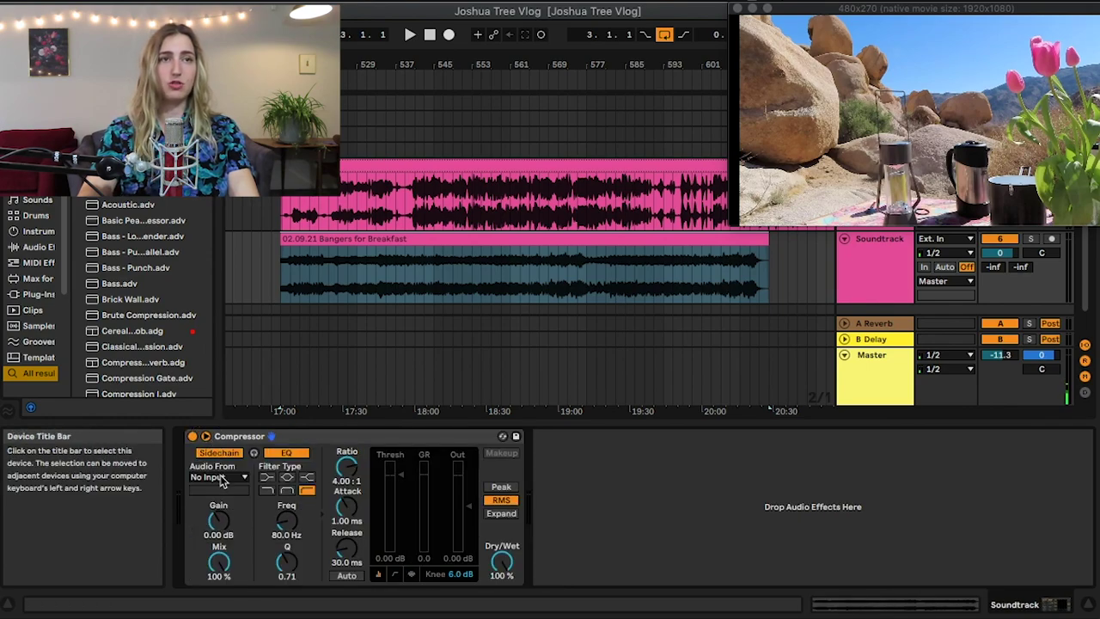
click(225, 478)
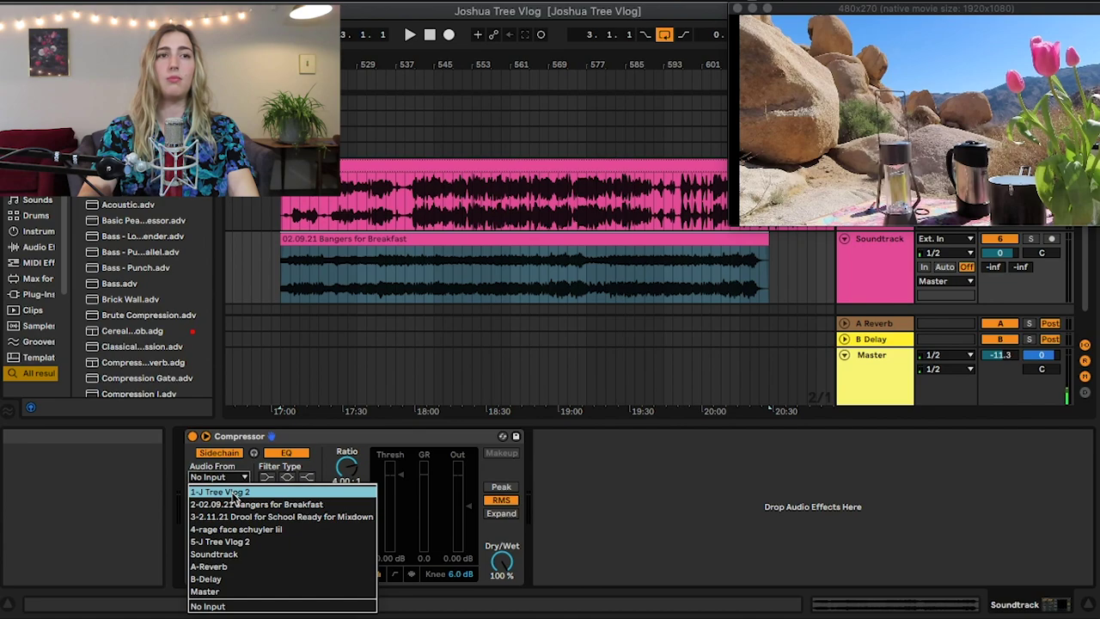
click(219, 542)
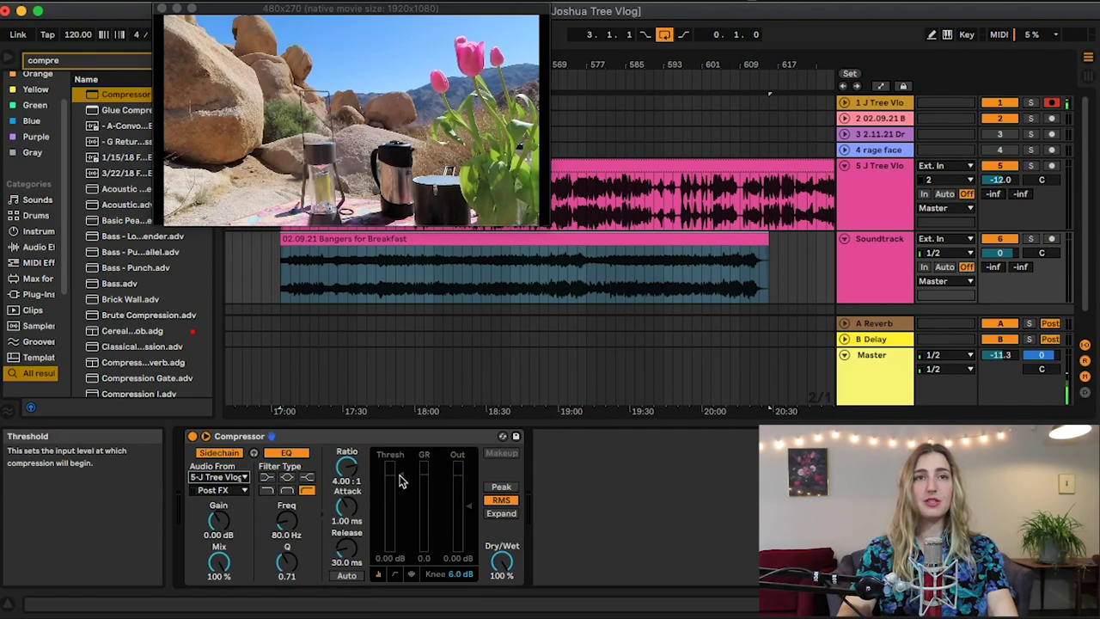
drag(400, 512, 400, 522)
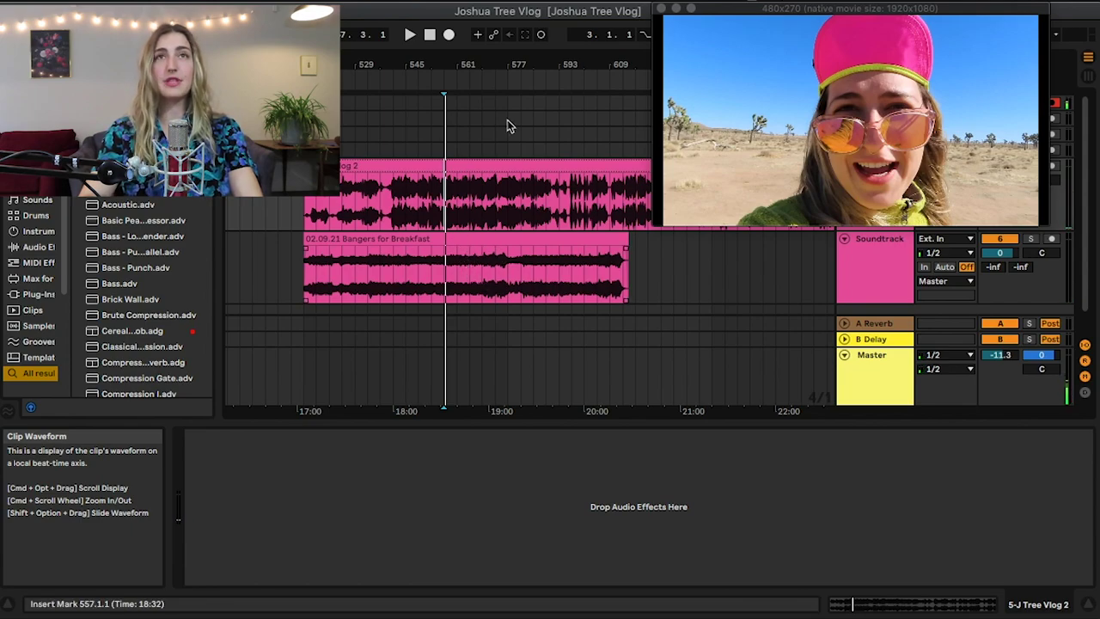
Step: Audition the music clips further along the Soundtrack track to pick the next song
drag(502, 58, 340, 22)
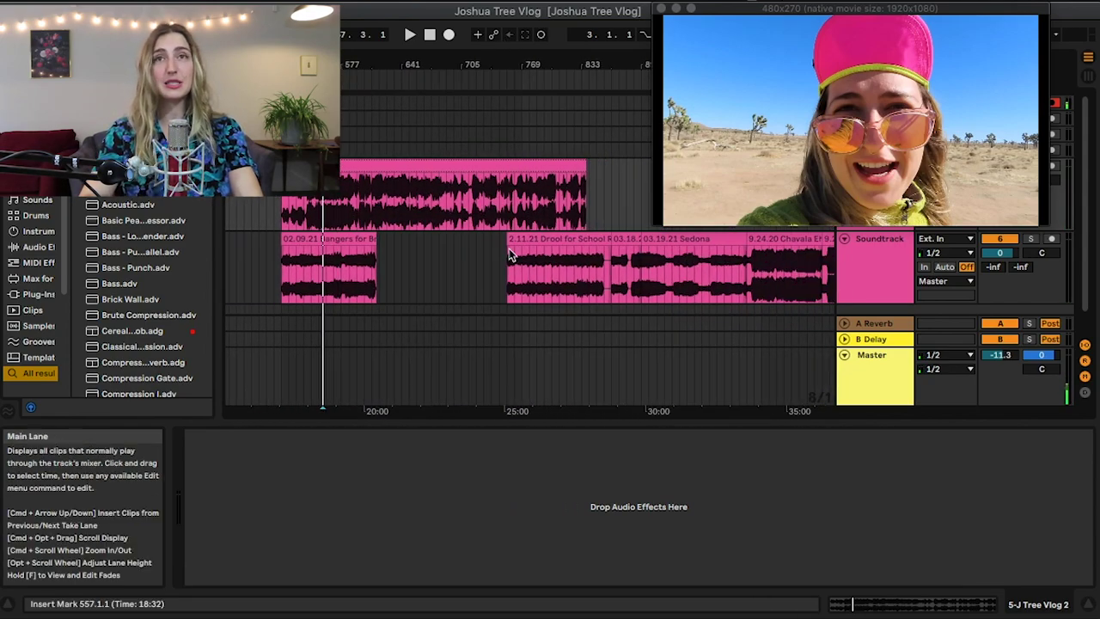
click(555, 259)
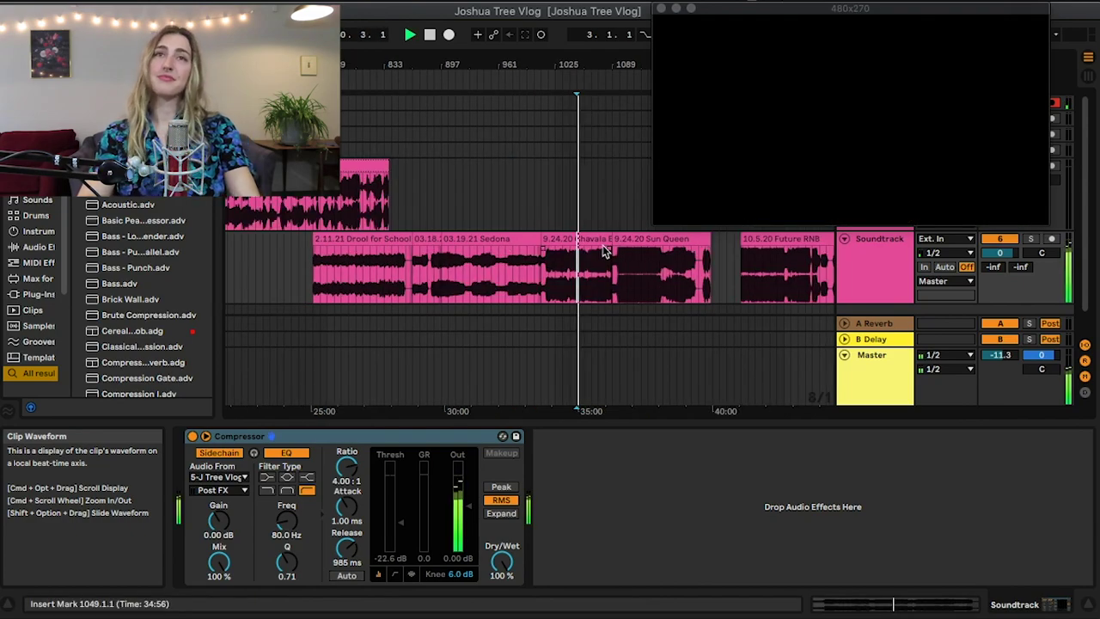
click(581, 233)
key(space)
Step: Move the 9.24.20 Chavala Eh clip directly after Bangers for Breakfast on the Soundtrack track
click(581, 236)
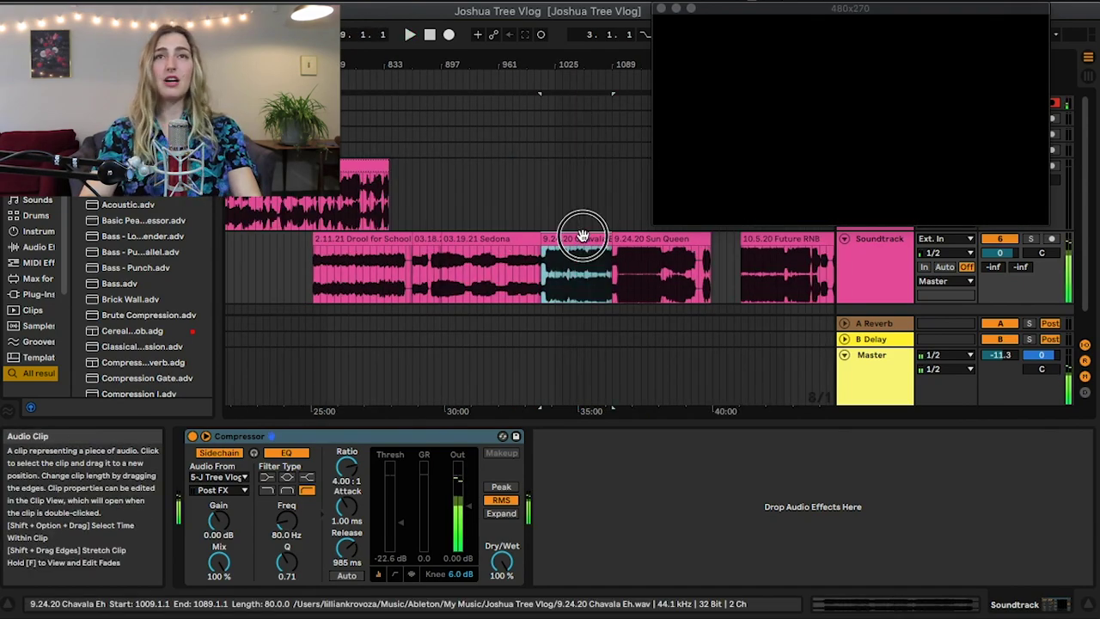
scroll(534, 253, left, 6)
scroll(527, 253, left, 3)
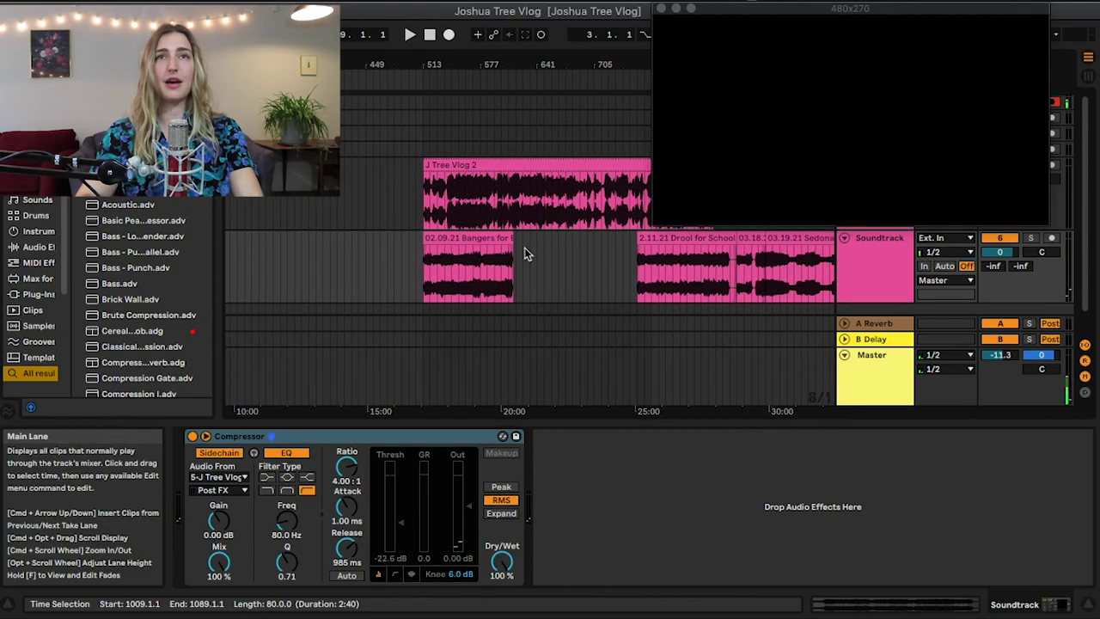
drag(528, 68, 352, 64)
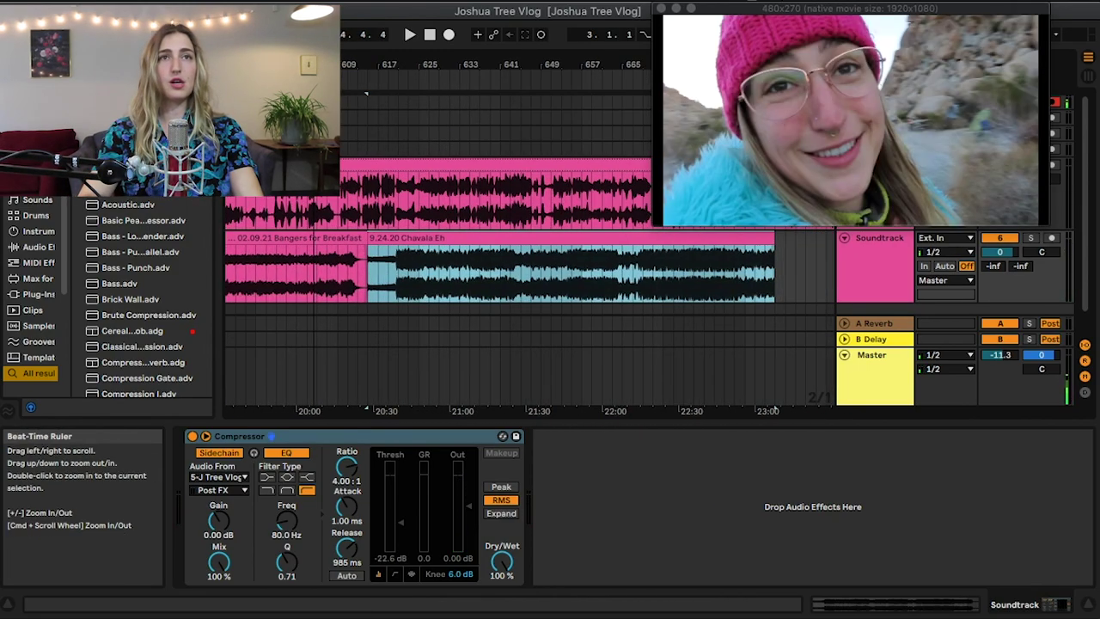
drag(351, 64, 459, 65)
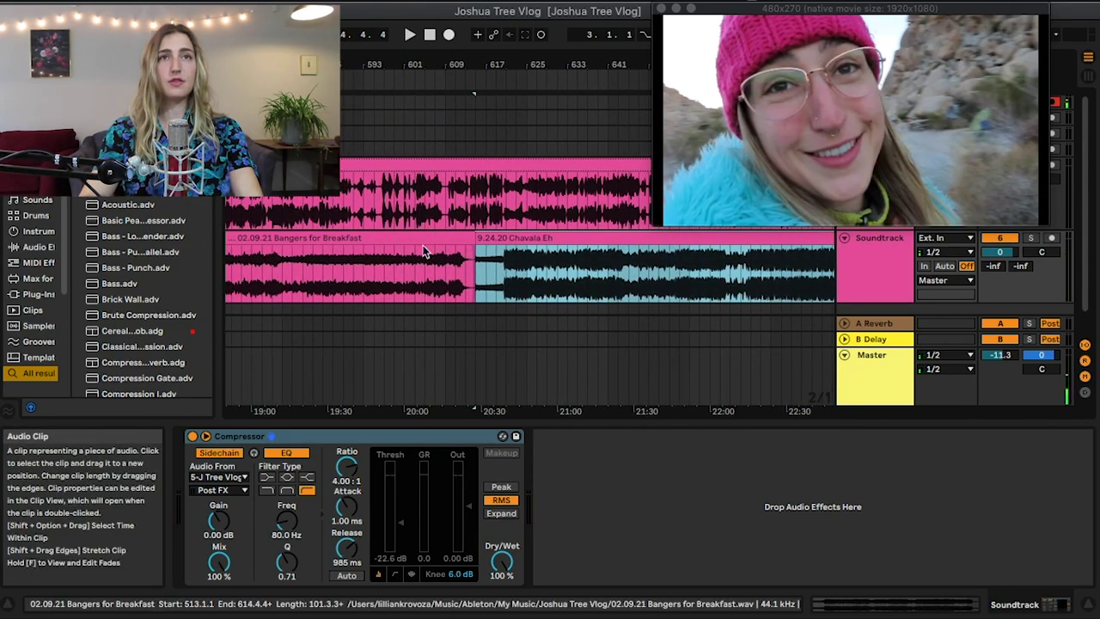
Step: Play the end part of Bangers for Breakfast against the vlog audio and clear the browser search
click(355, 258)
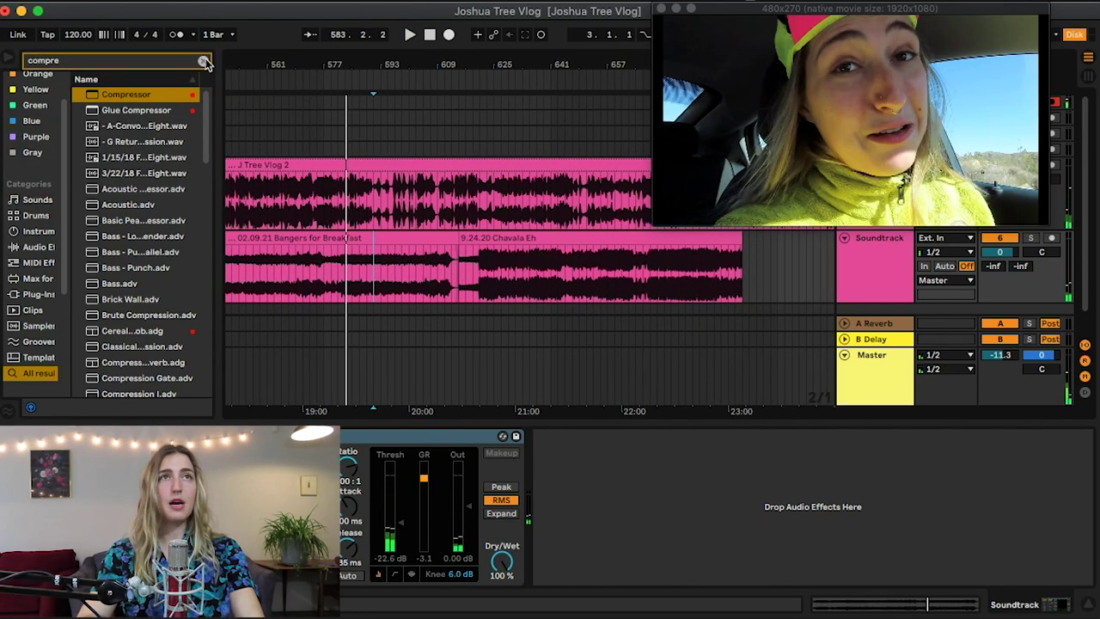
click(204, 60)
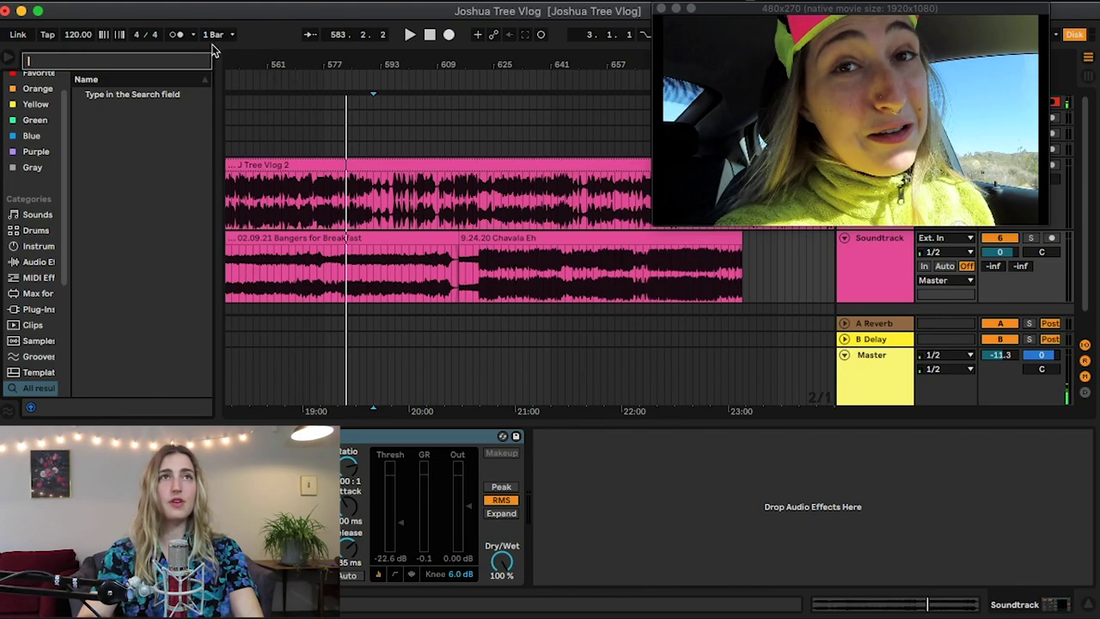
click(214, 49)
drag(322, 78, 349, 83)
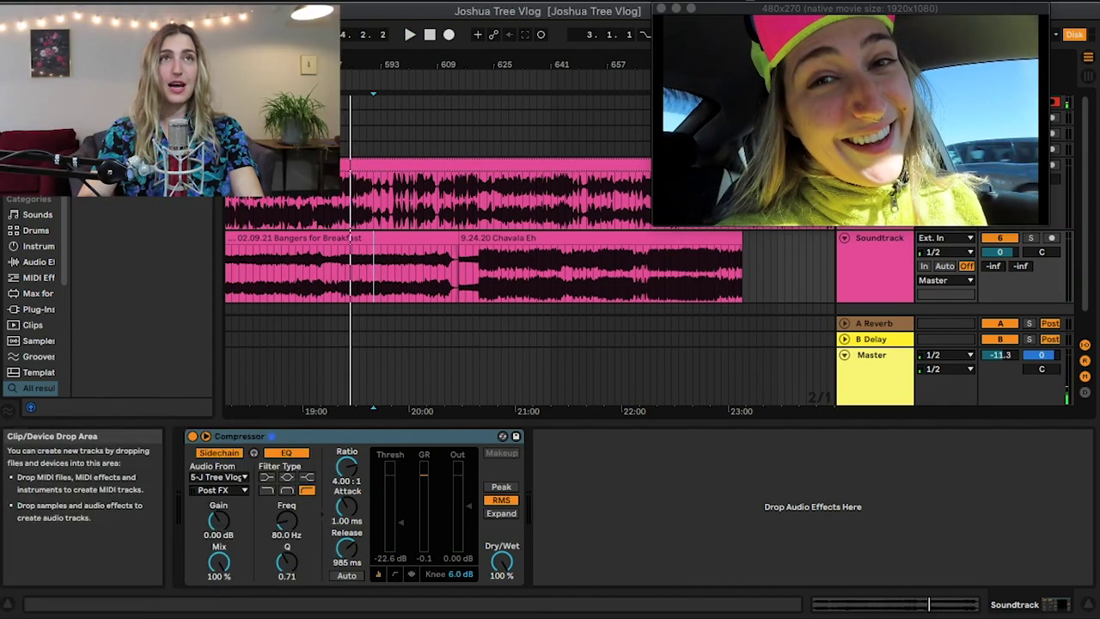
click(287, 63)
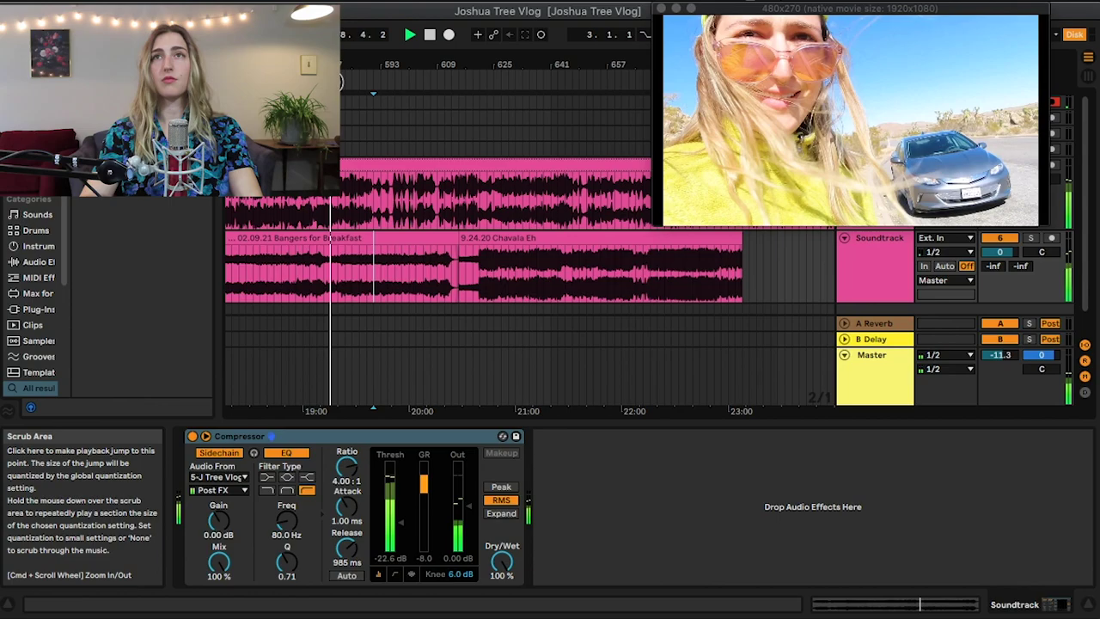
key(space)
Step: Replay the passage around 19:00 and split the Bangers for Breakfast clip at 579.1.1
click(323, 80)
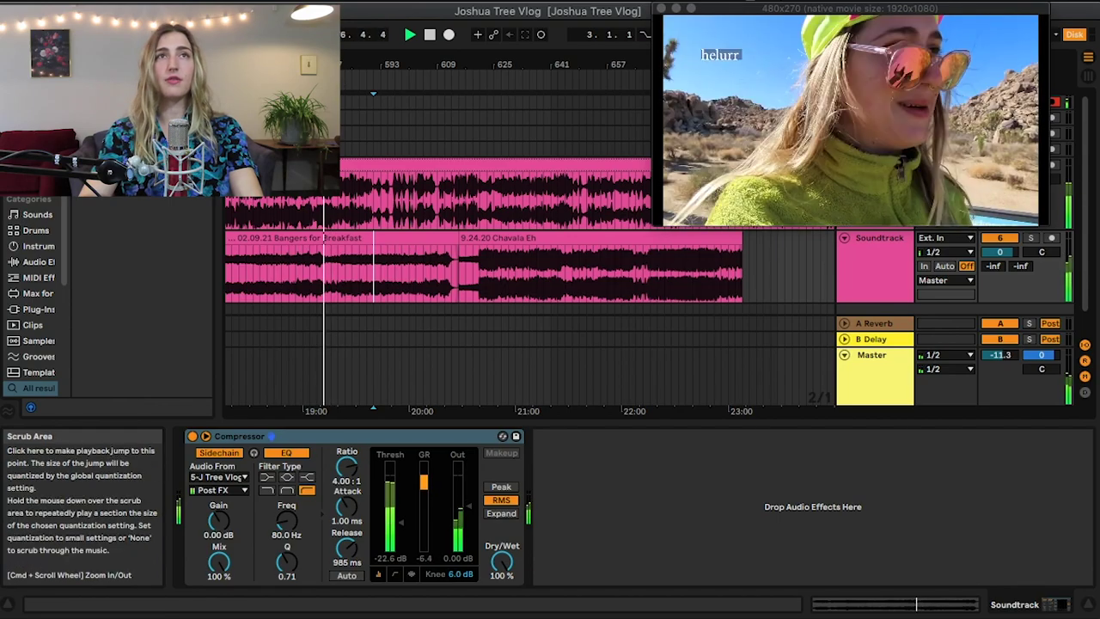
drag(324, 64, 323, 116)
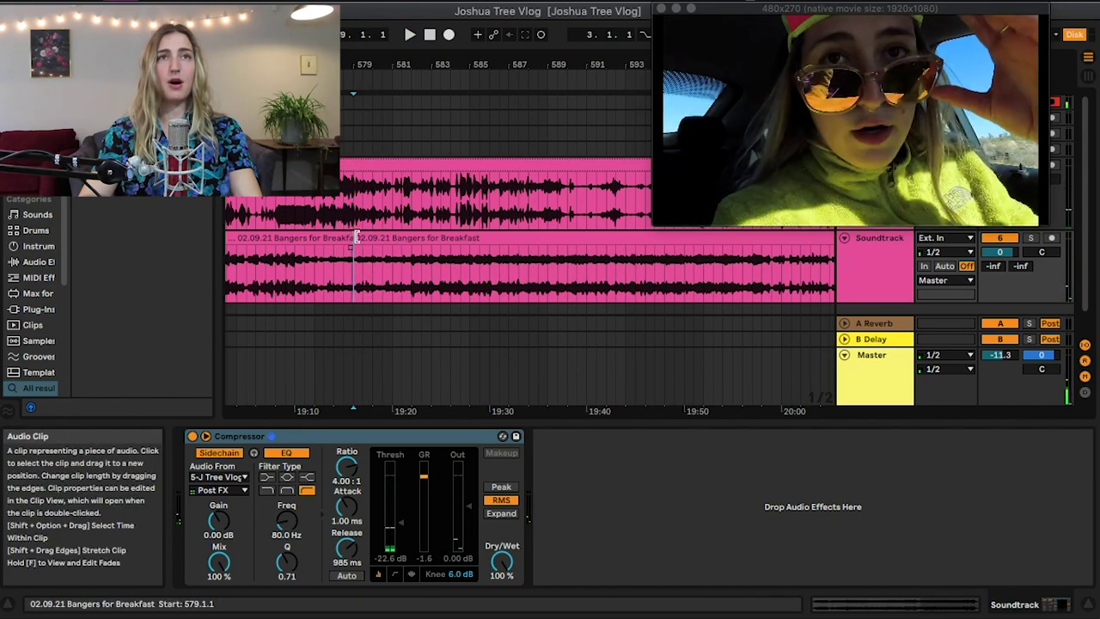
drag(361, 66, 361, 30)
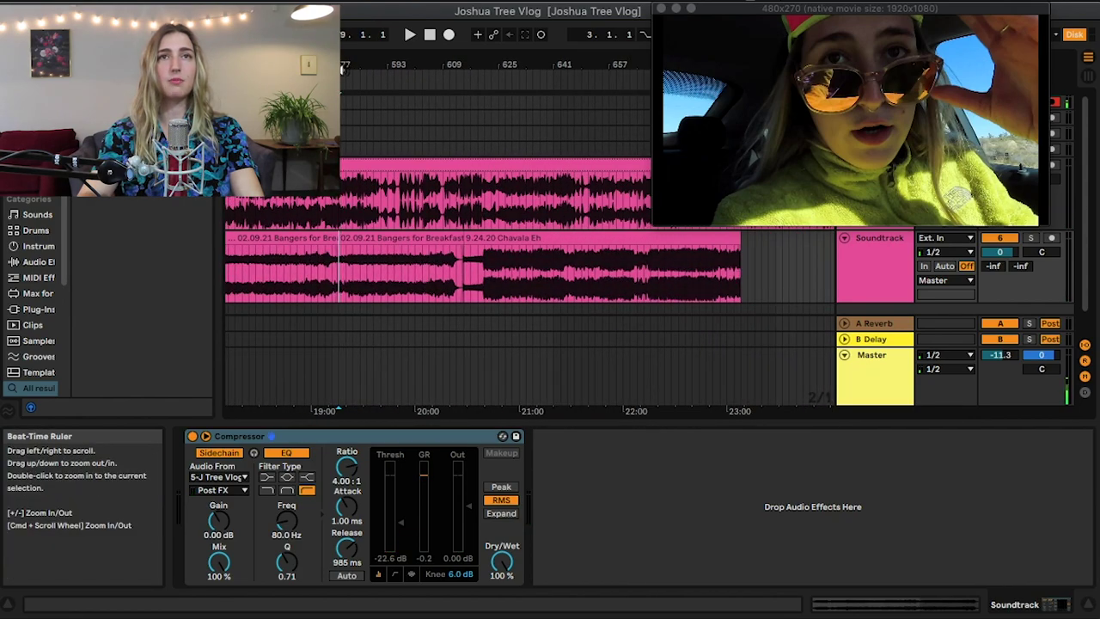
Step: Delete the rest of Bangers for Breakfast after 579.1.1 and move the 9.24.20 Chavala Eh clip up to it with a crossfade
click(388, 240)
key(Delete)
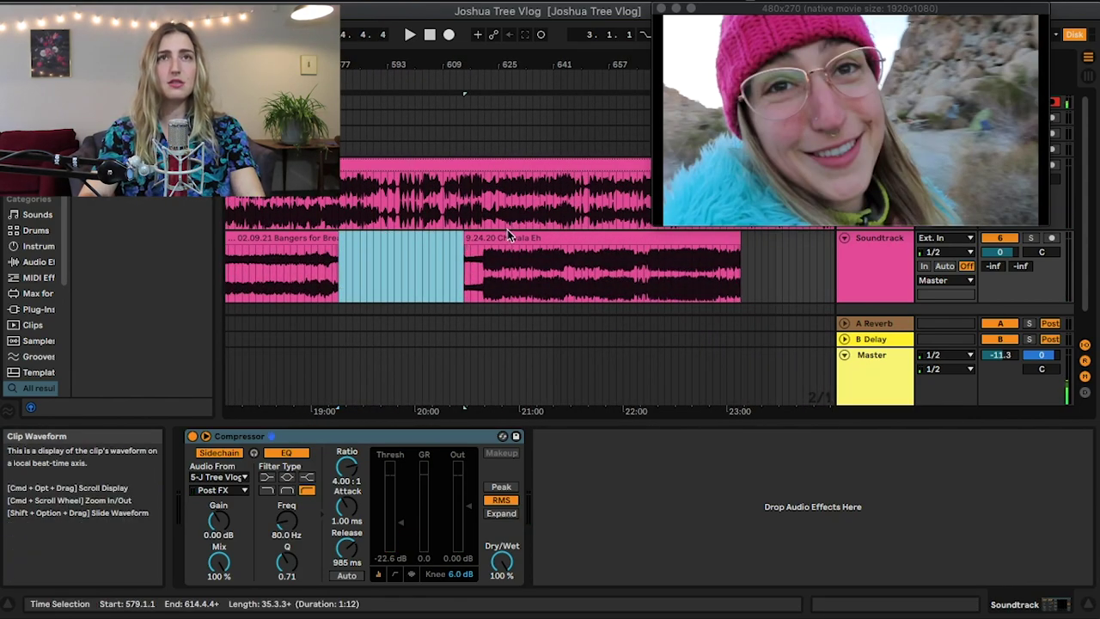
drag(509, 238, 383, 258)
drag(348, 65, 348, 107)
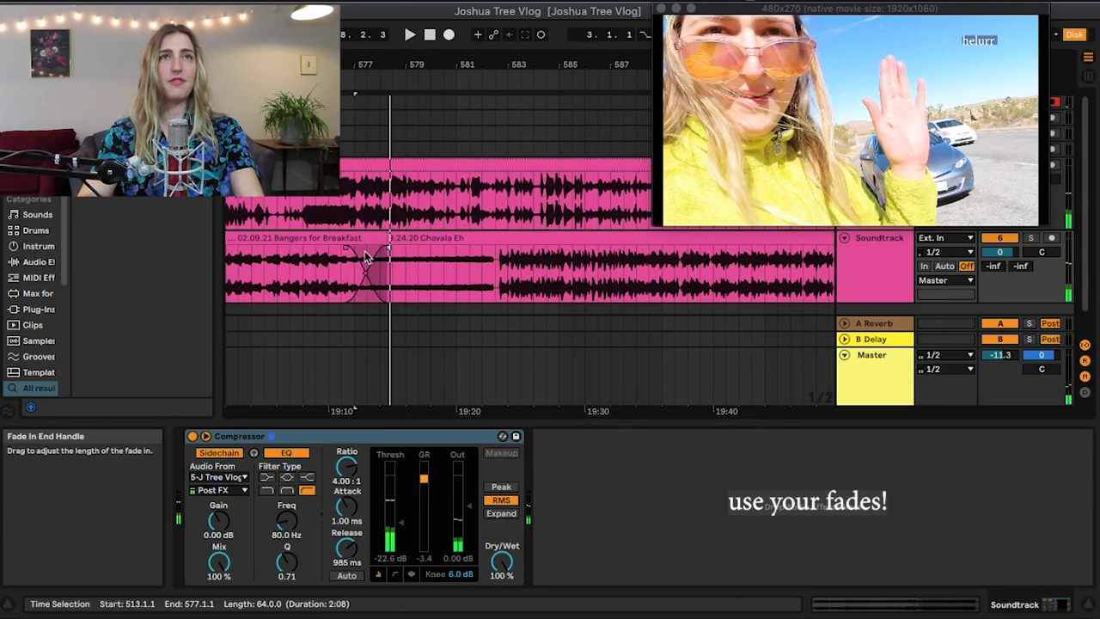
click(337, 275)
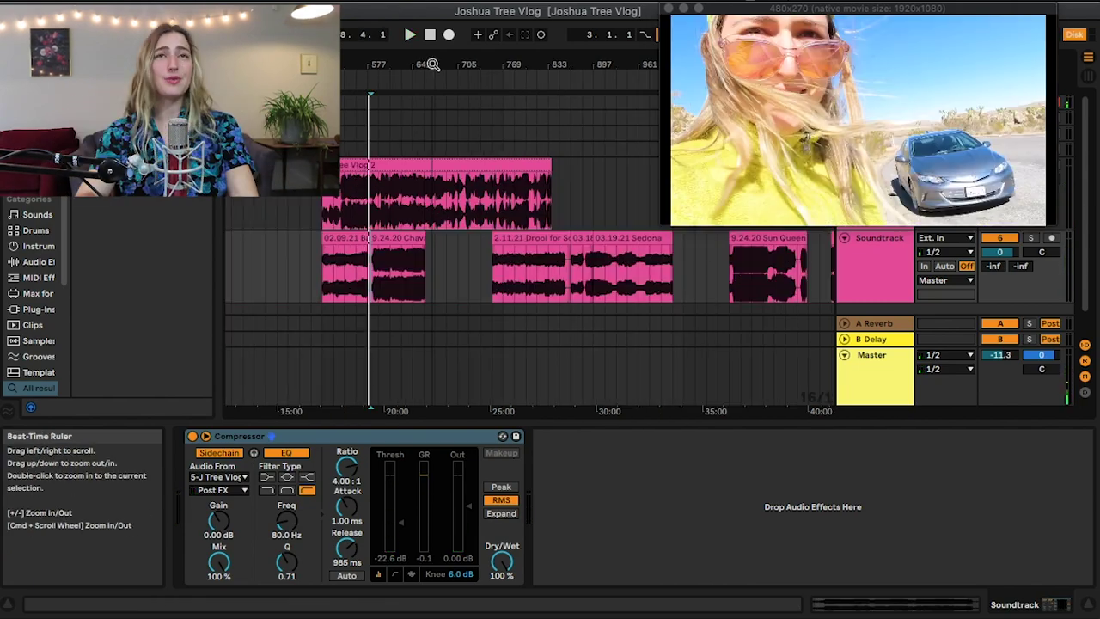
Step: Insert a new audio track below the Soundtrack track
scroll(604, 235, down, 4)
click(673, 285)
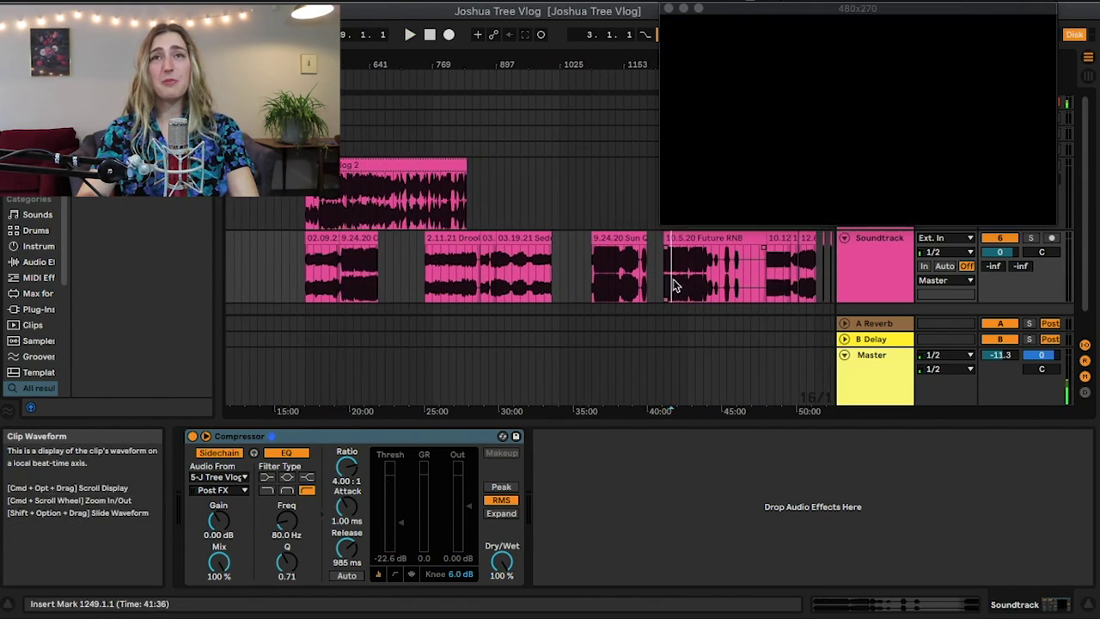
drag(570, 62, 429, 24)
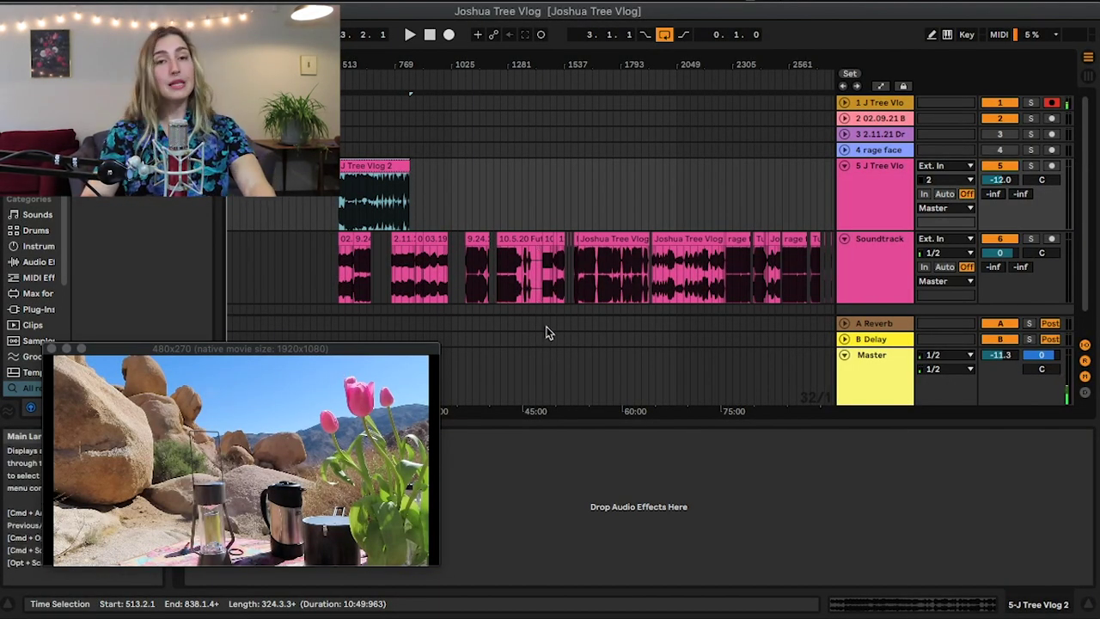
click(889, 287)
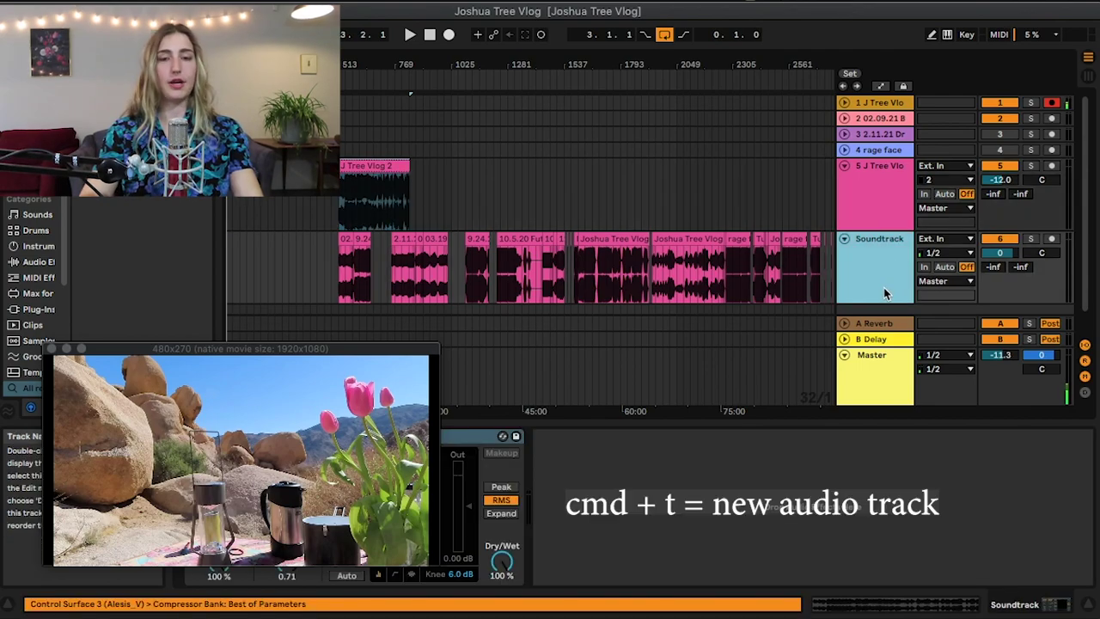
key(super+t)
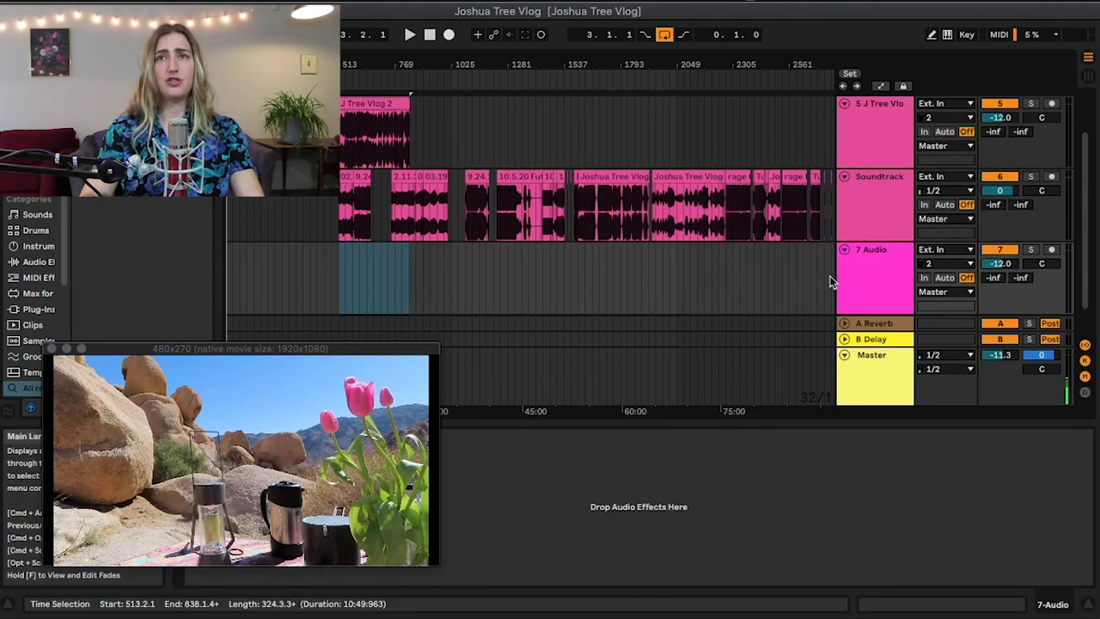
Step: Arm the new audio track and loop-record a few short takes from 2865.1.1 to 2865.2.1, in the empty area past the clips
drag(822, 65, 937, 131)
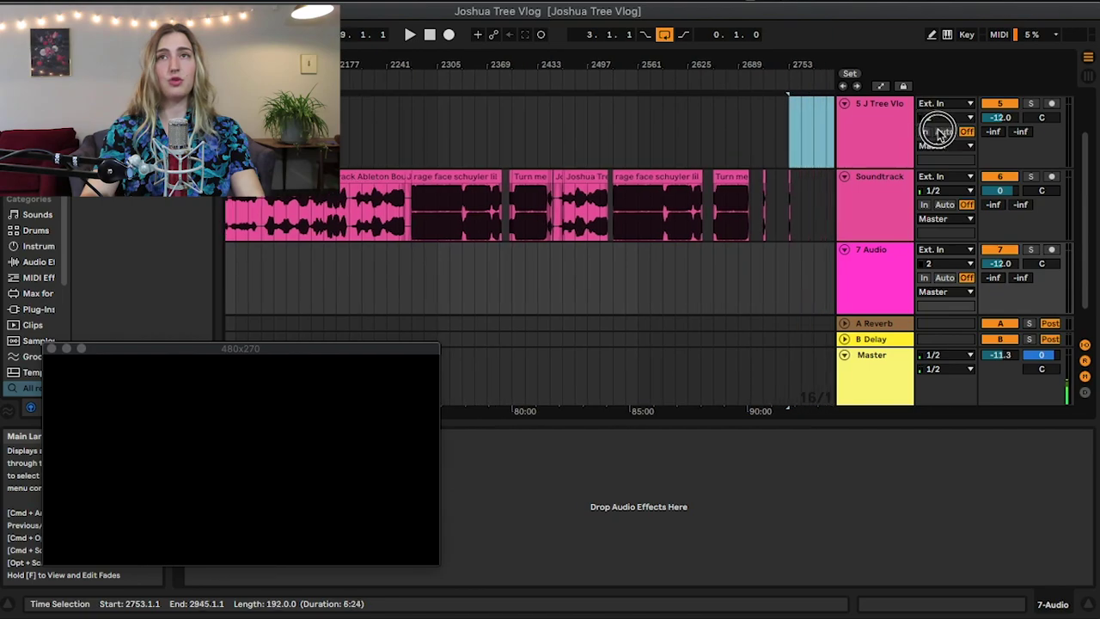
scroll(859, 154, right, 3)
click(760, 215)
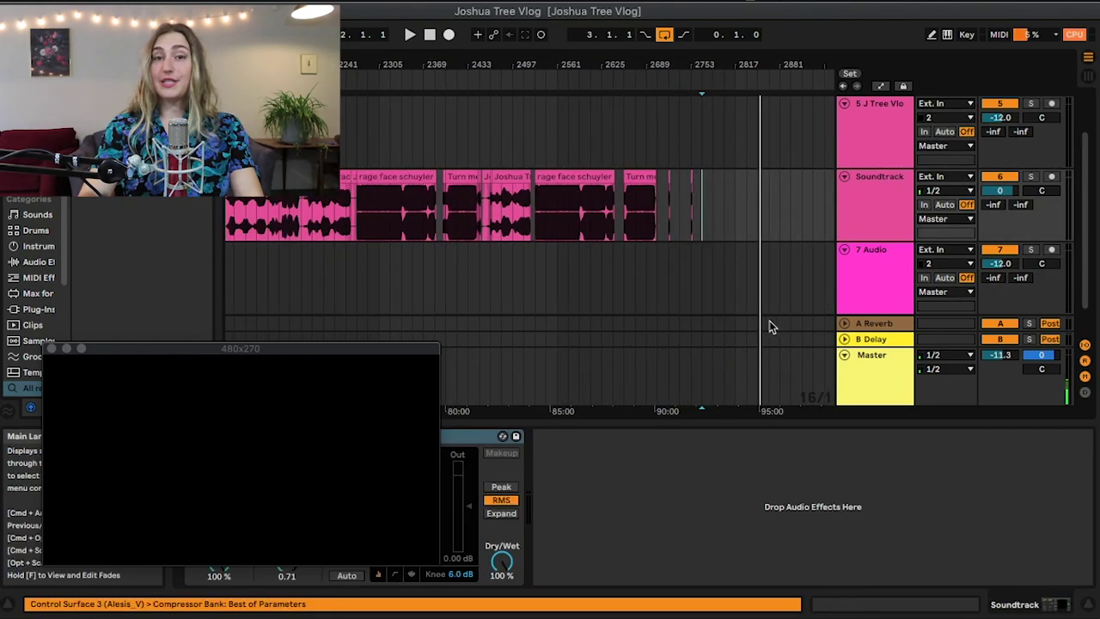
click(771, 288)
drag(774, 65, 774, 125)
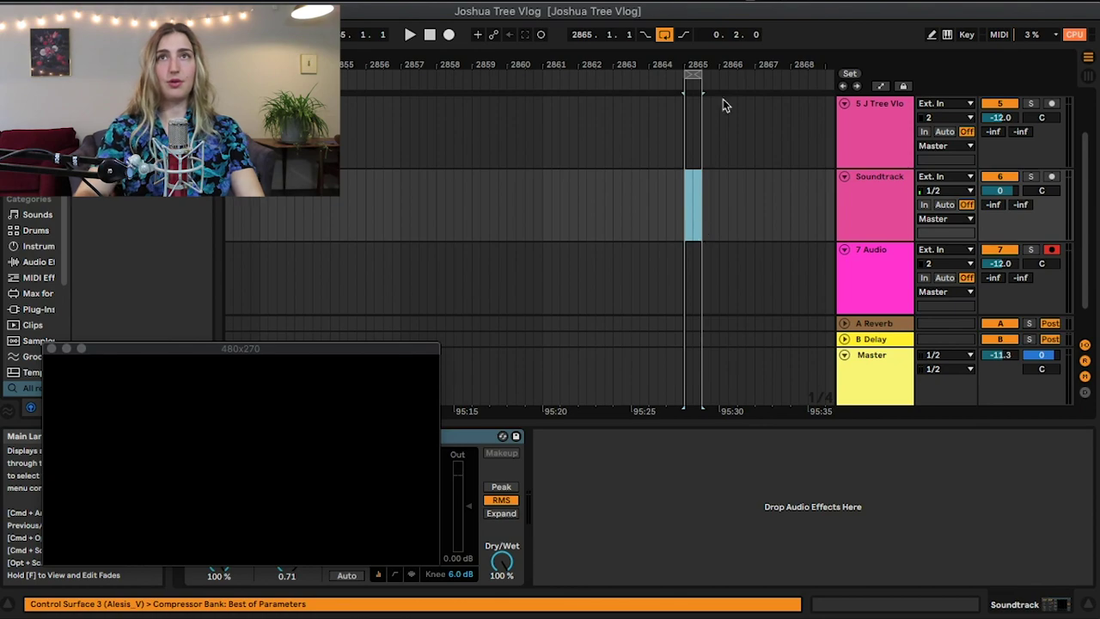
key(plus)
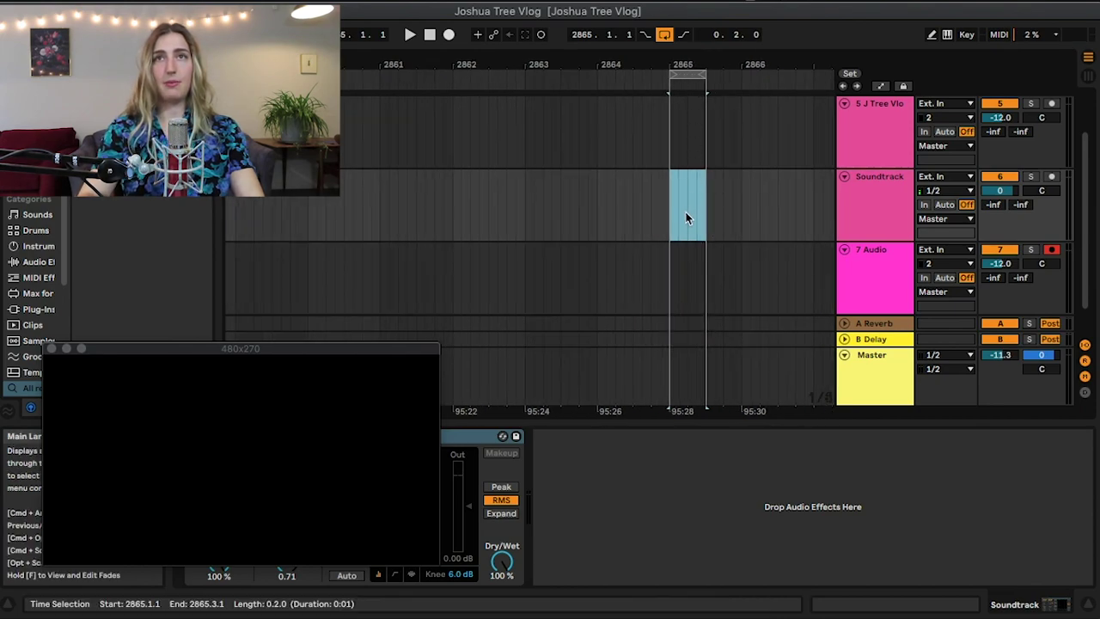
click(1050, 263)
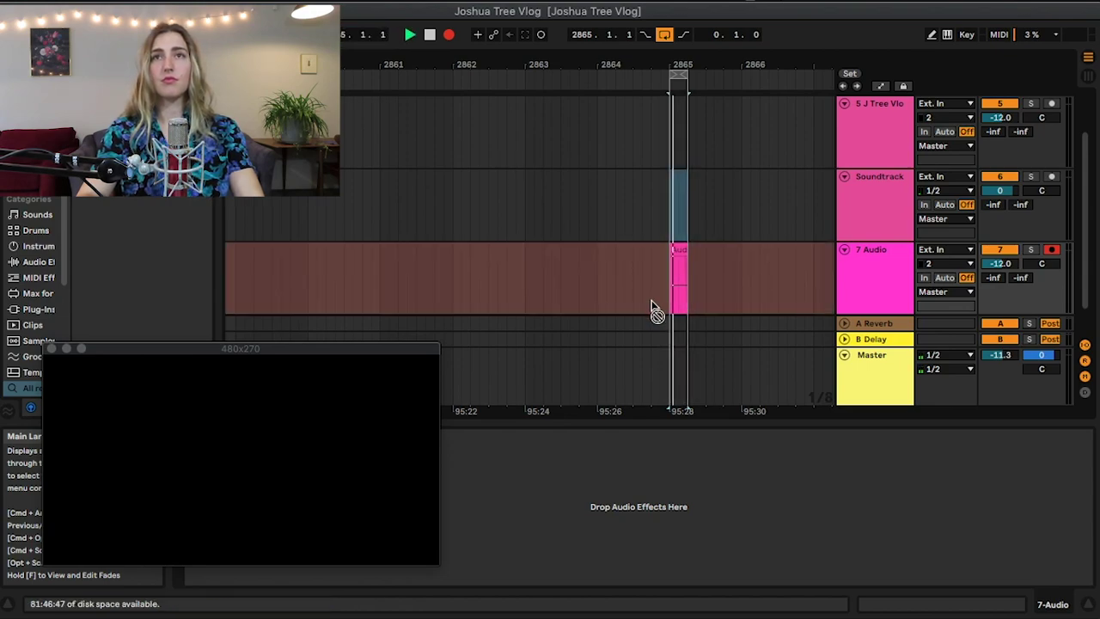
key(space)
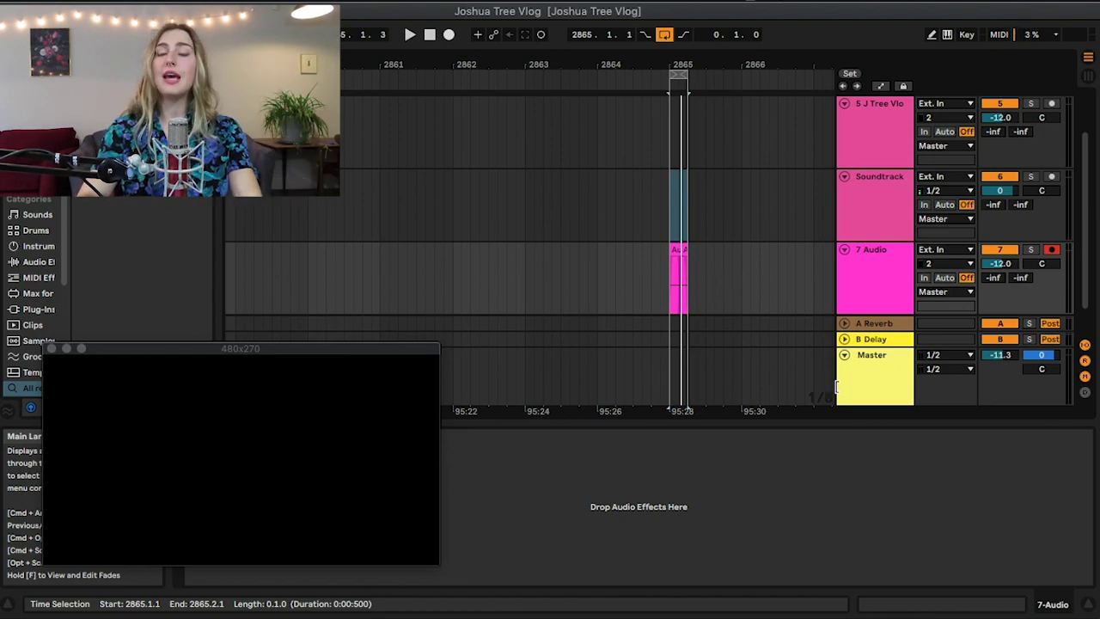
Step: Show the take lanes of the 7 Audio track
scroll(881, 240, down, 1)
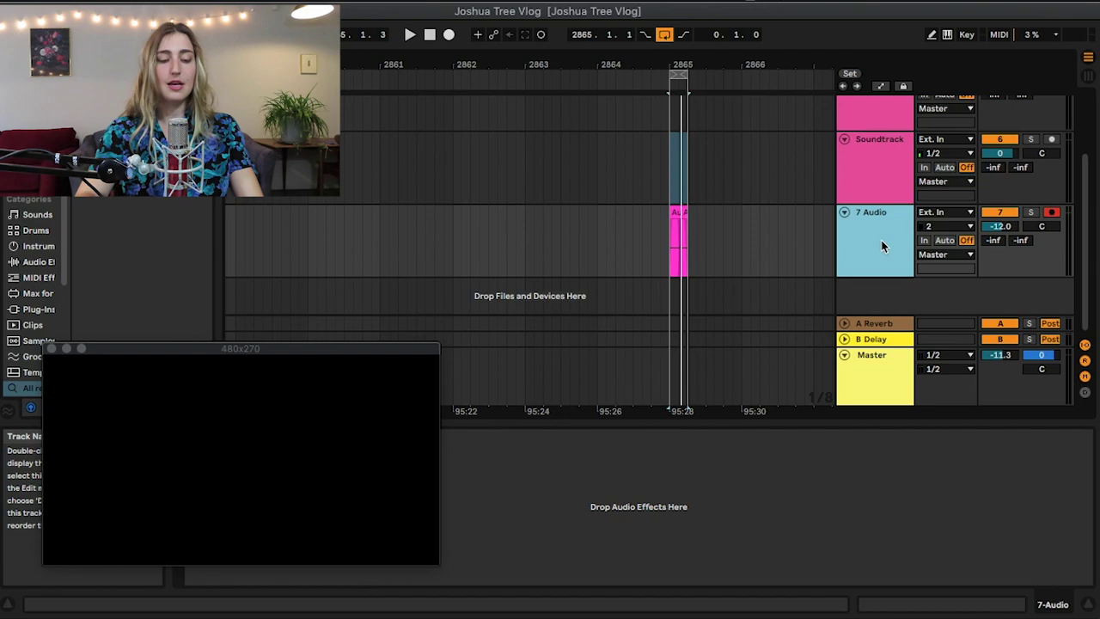
right_click(880, 240)
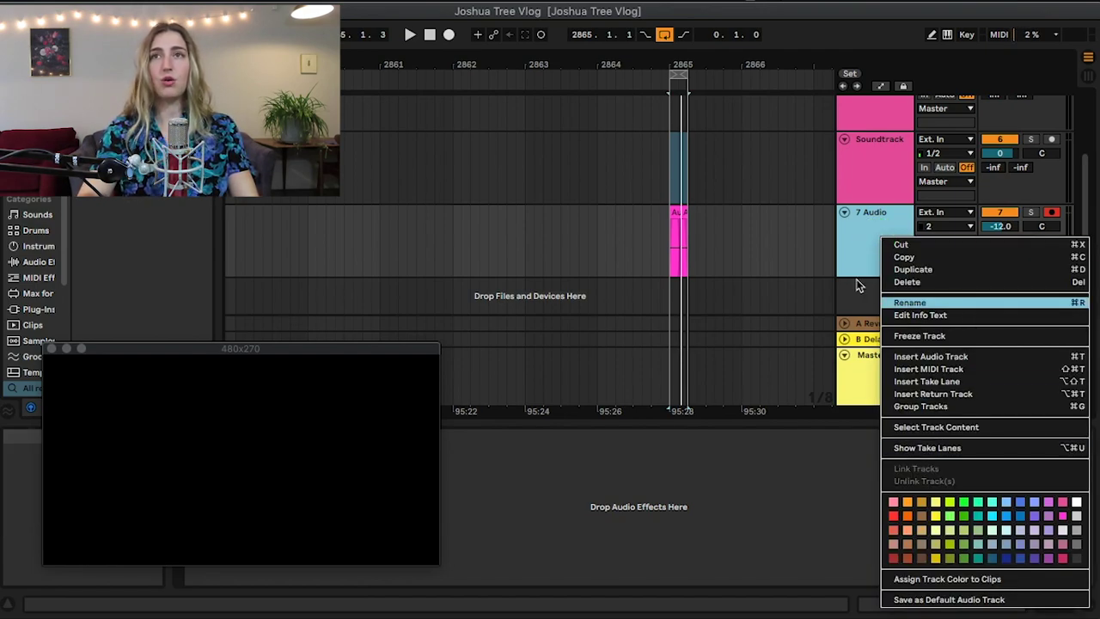
click(855, 243)
key(alt+super+u)
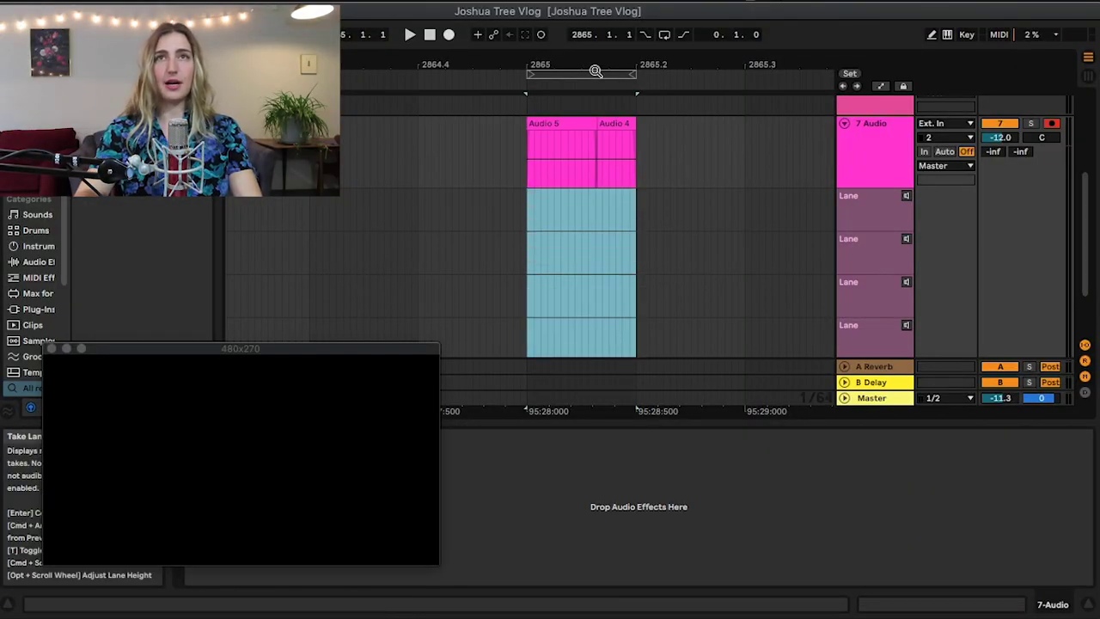
Step: Delete the recorded clips from the main lane and the take lanes of the 7 Audio track
click(566, 122)
shift+click(620, 137)
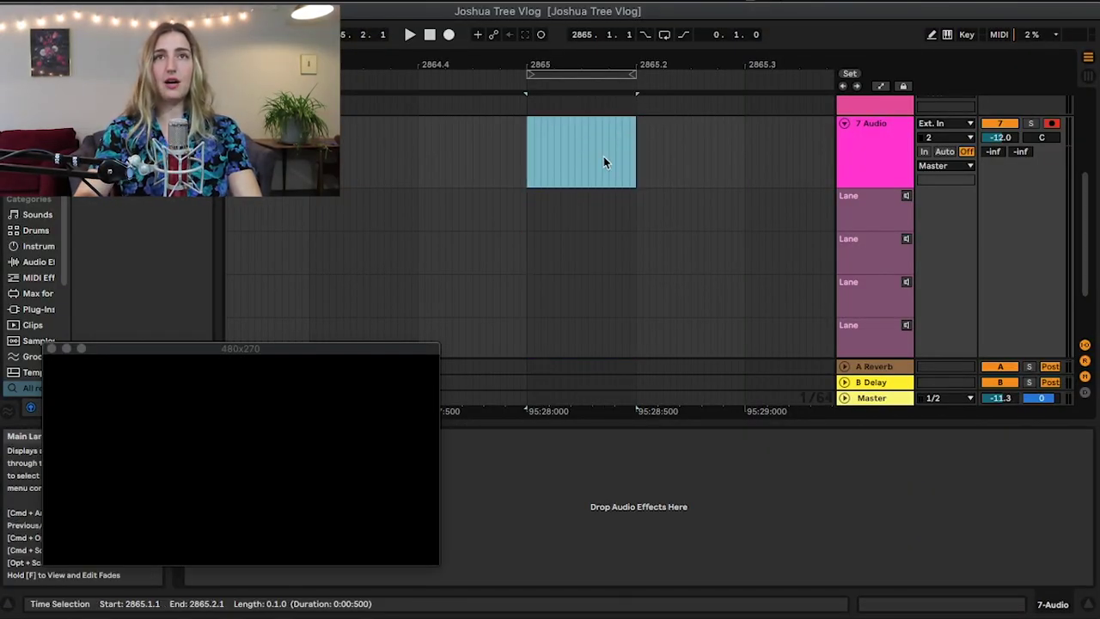
drag(533, 203, 636, 349)
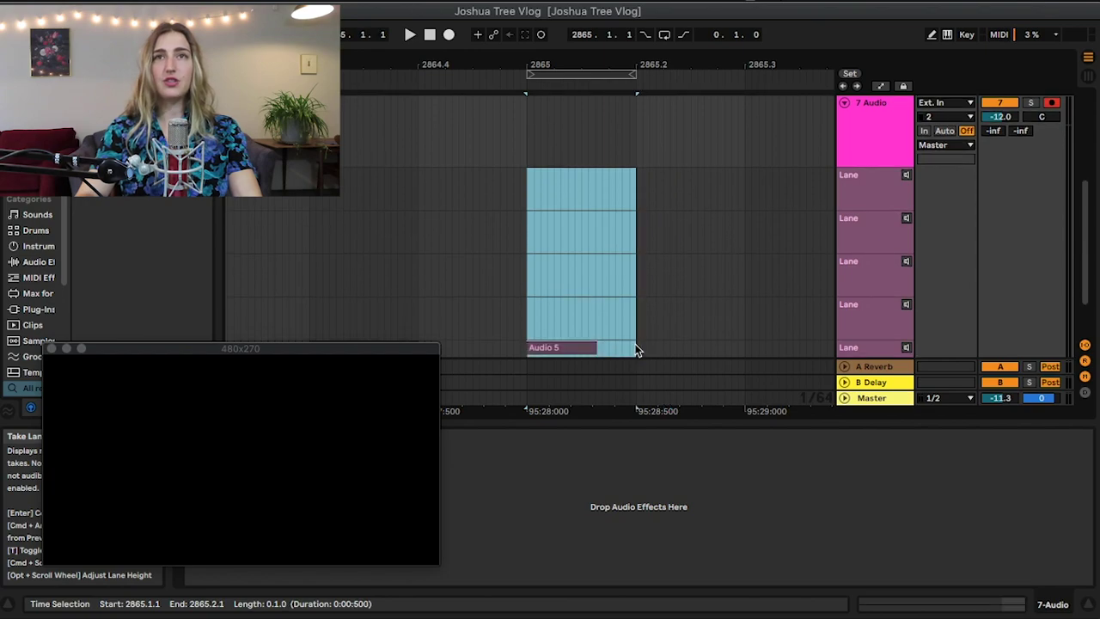
scroll(642, 336, down, 2)
click(585, 286)
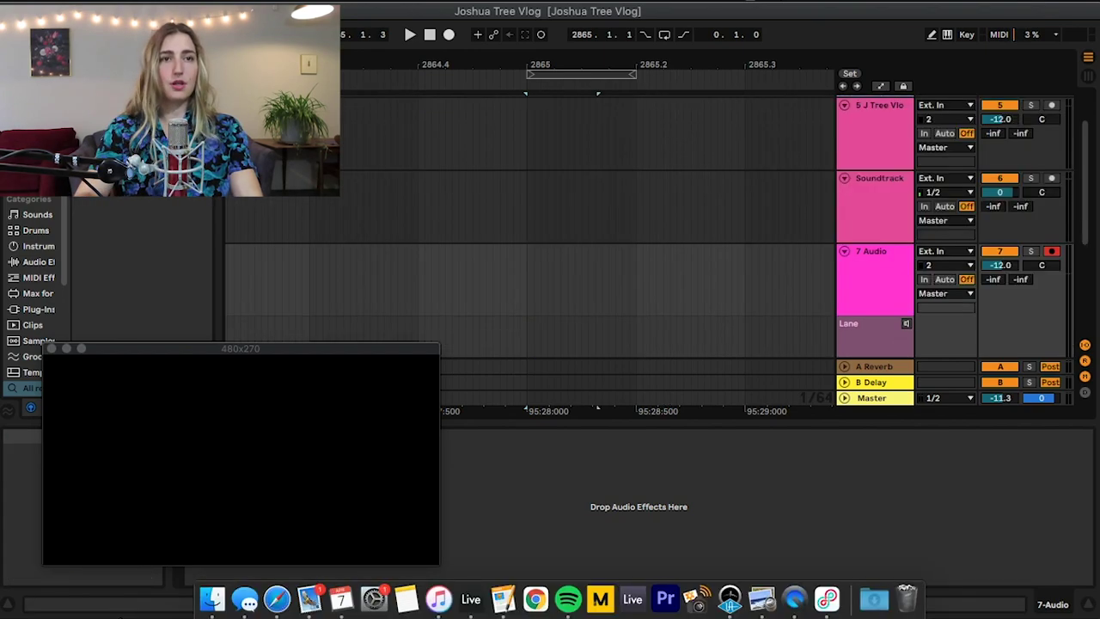
Step: Switch to Finder and add MVI_0156, MVI_0148, MVI_0152, MVI_0153 and MVI_0146 from the 2021_02_19 folder to separate take lanes near bar 2865
click(215, 599)
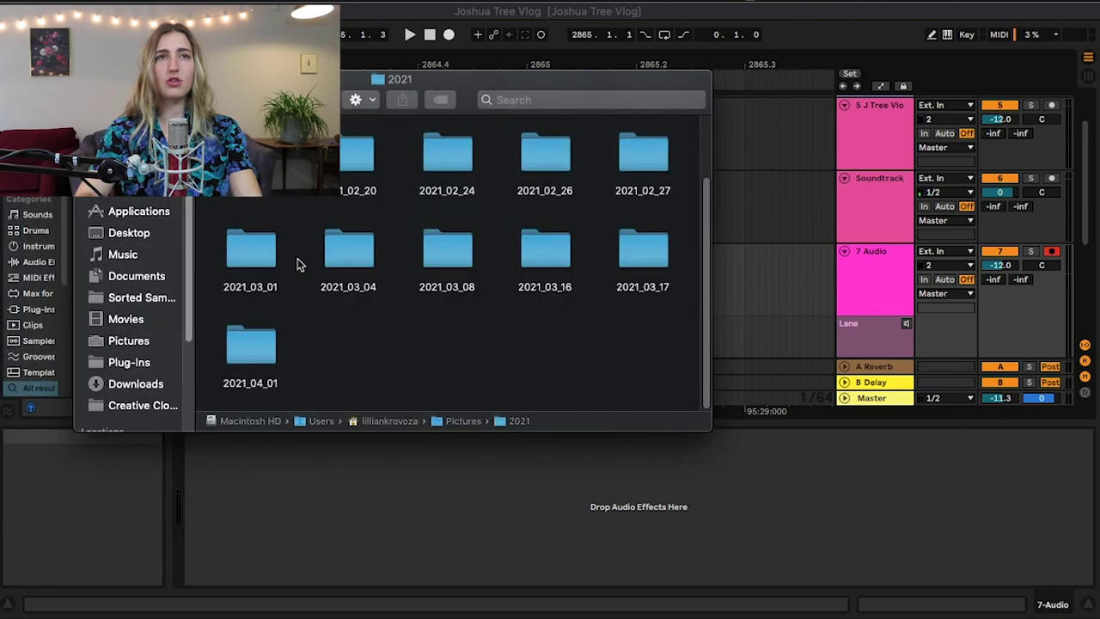
double_click(286, 275)
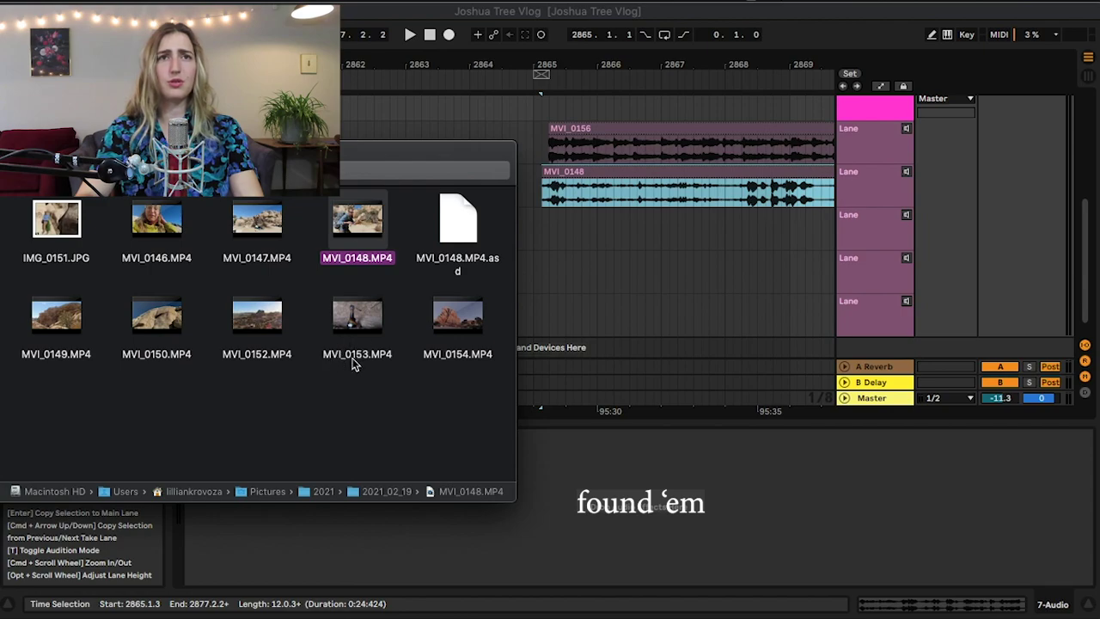
drag(265, 361, 546, 234)
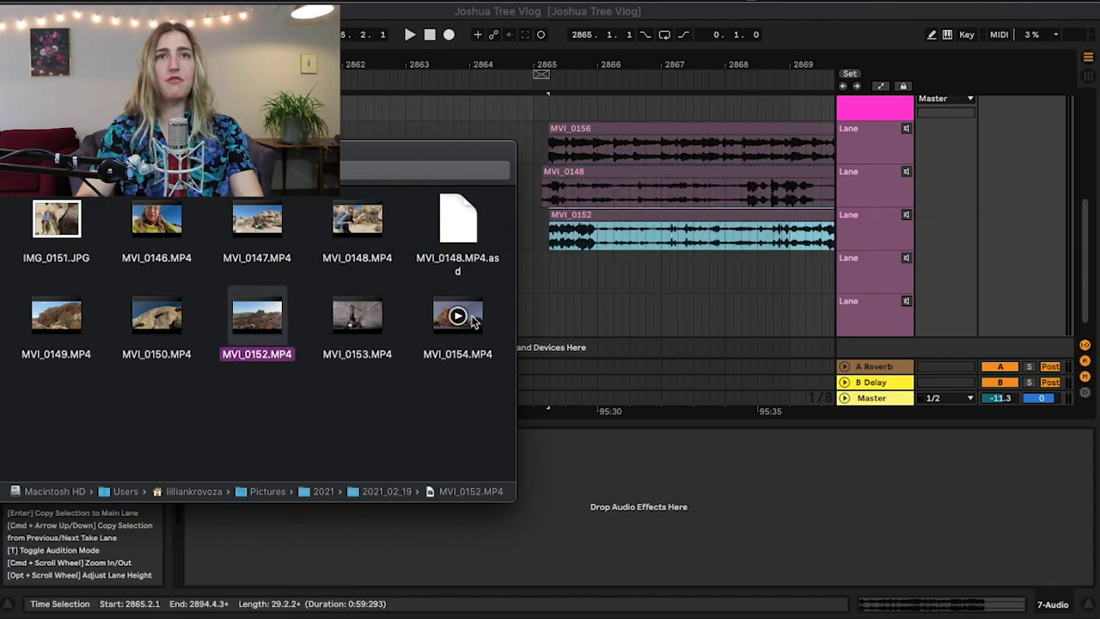
drag(453, 359, 525, 275)
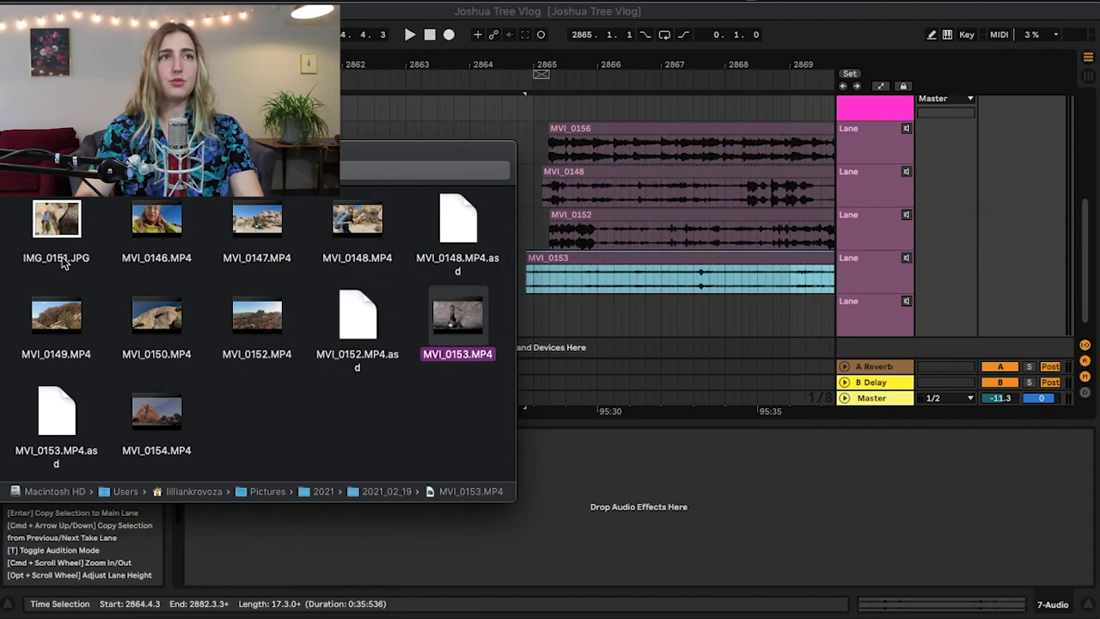
drag(56, 222, 531, 282)
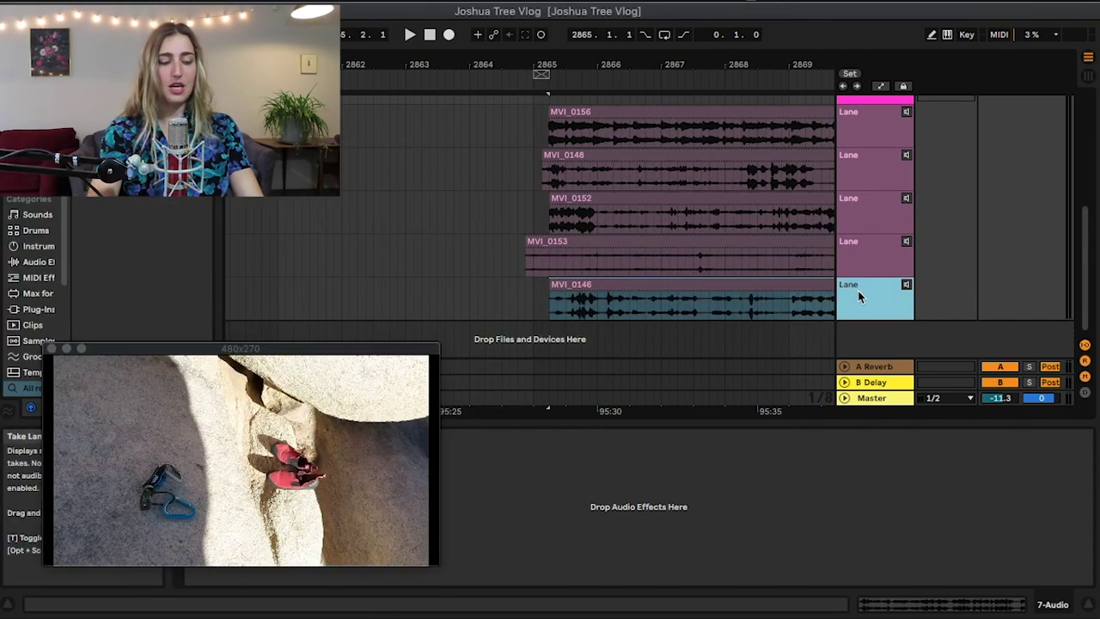
Step: Insert additional empty take lanes below the lane holding MVI_0146
key(shift+alt+t)
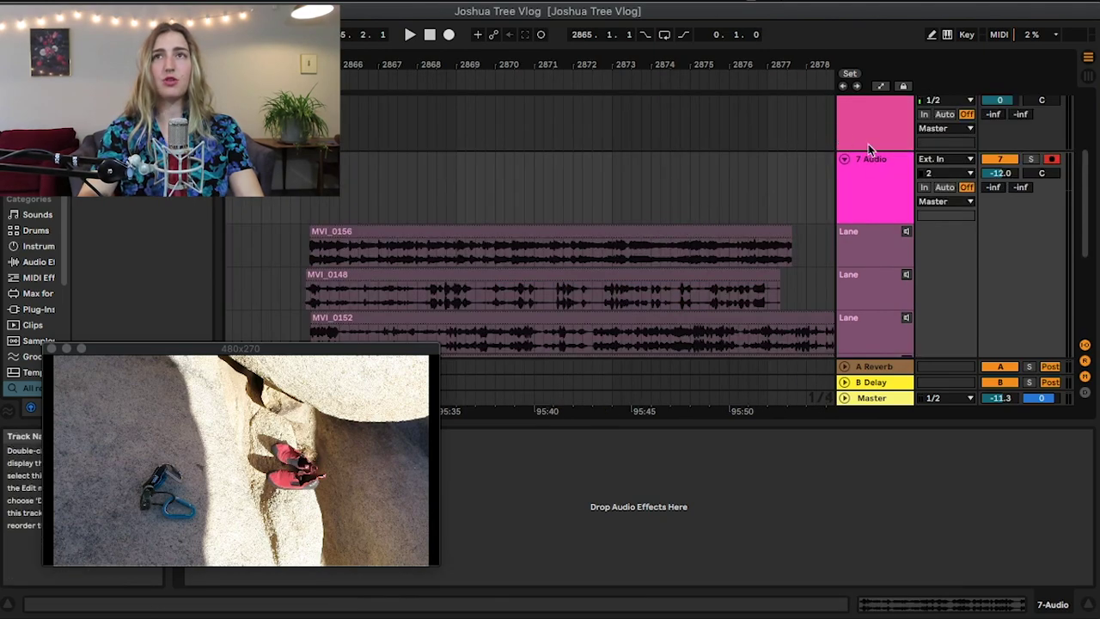
scroll(868, 147, up, 1)
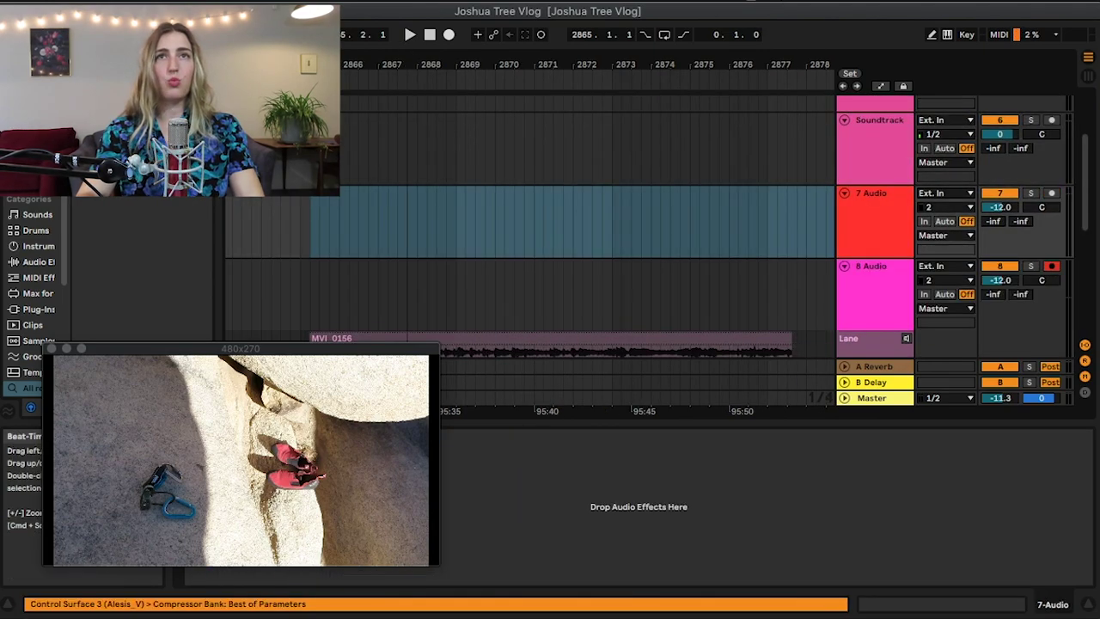
drag(311, 75, 659, 75)
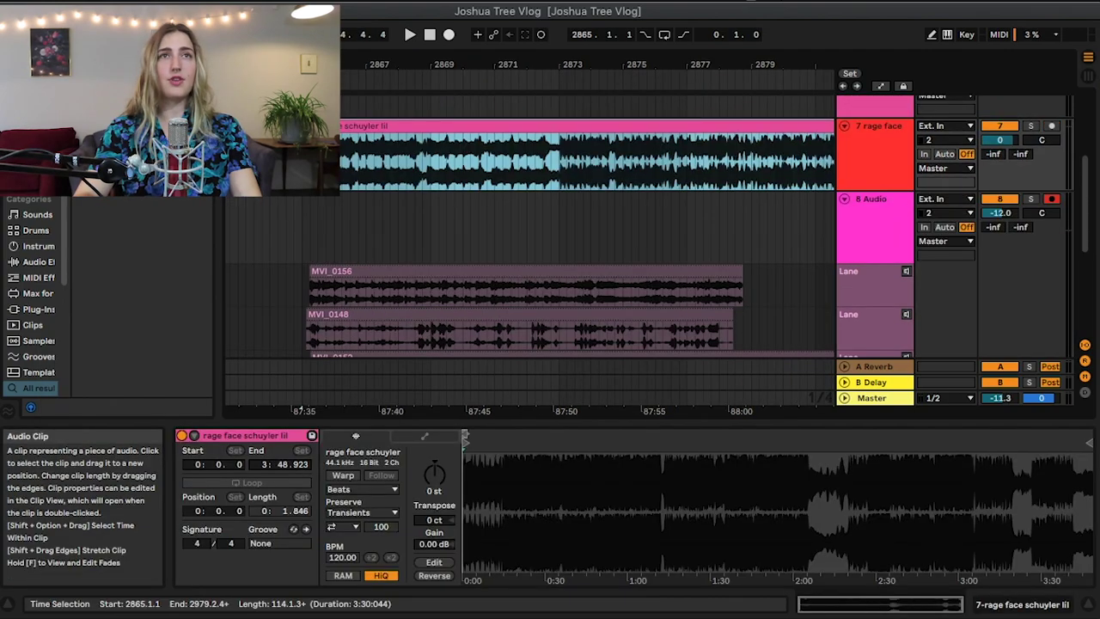
Step: Play the beginning of the rage face schuyler lil clip and look over the video takes beneath it
drag(325, 412, 475, 502)
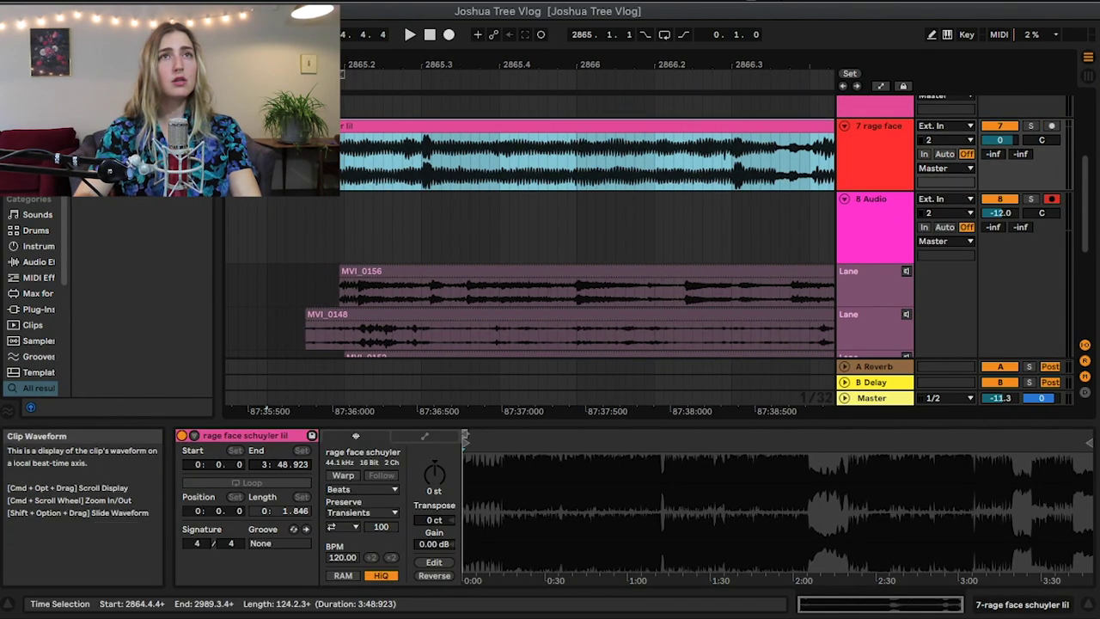
key(space)
drag(342, 67, 245, 26)
scroll(397, 286, down, 4)
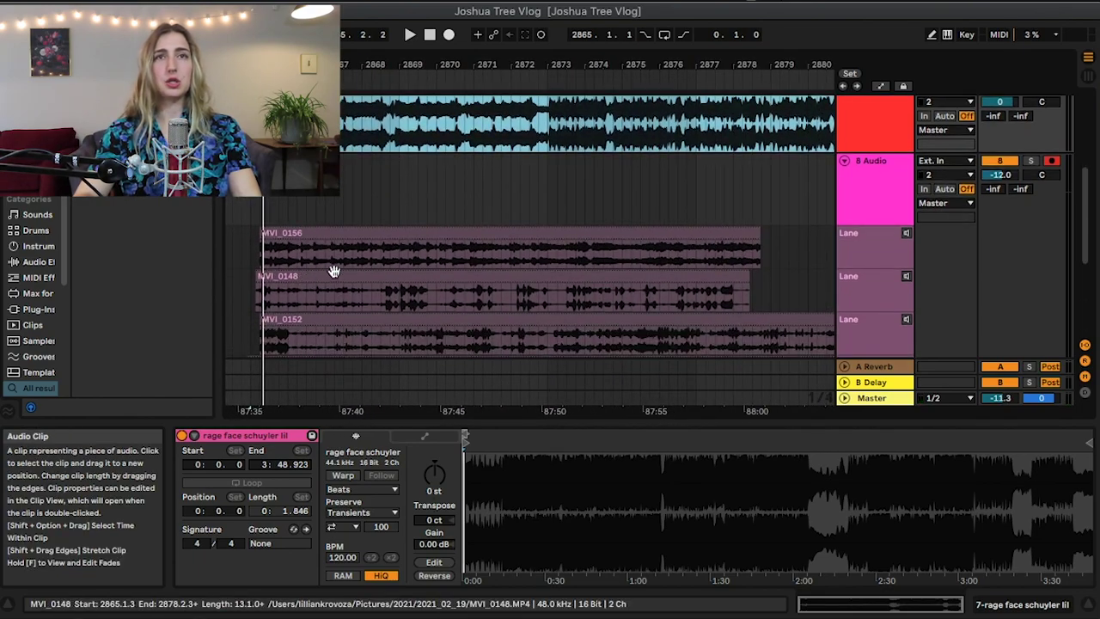
scroll(436, 181, up, 5)
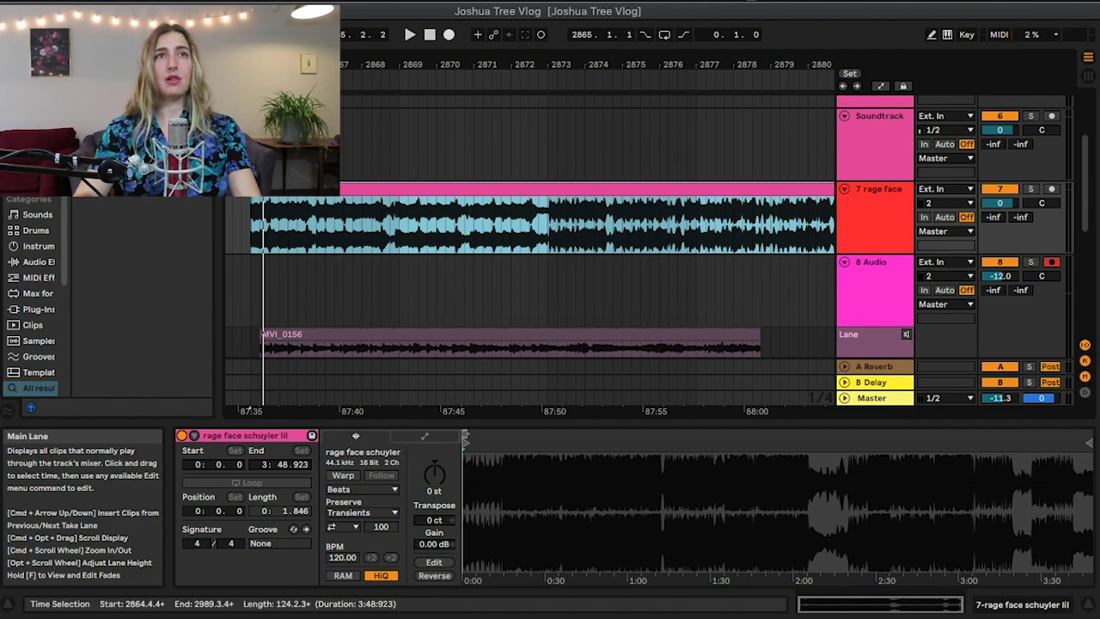
Step: Enter a new project tempo for the set
click(72, 35)
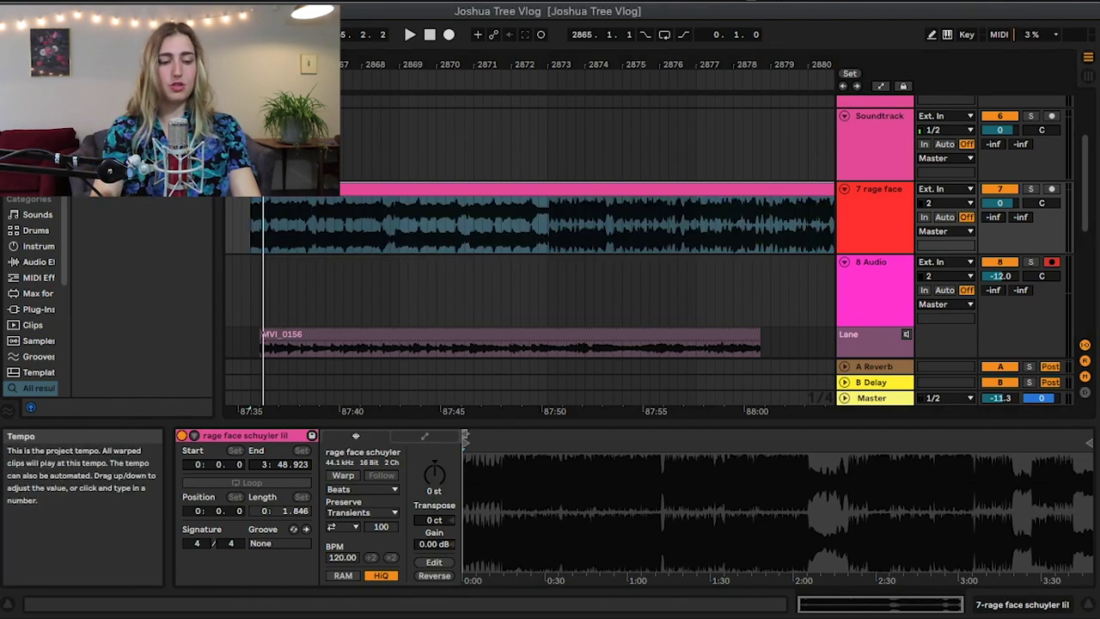
key(Return)
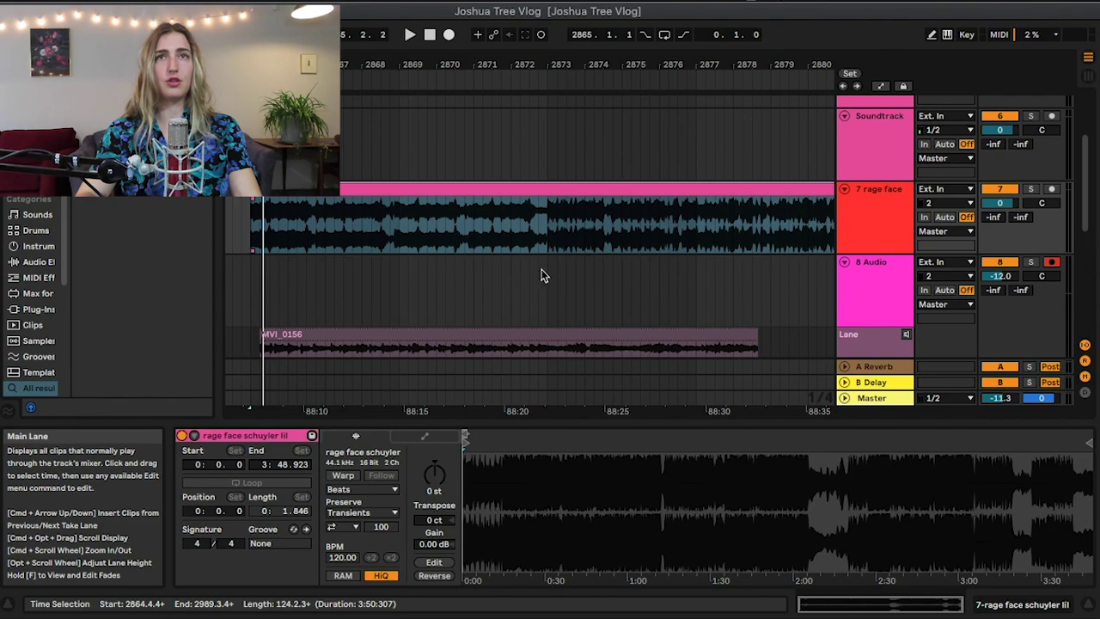
drag(552, 62, 553, 96)
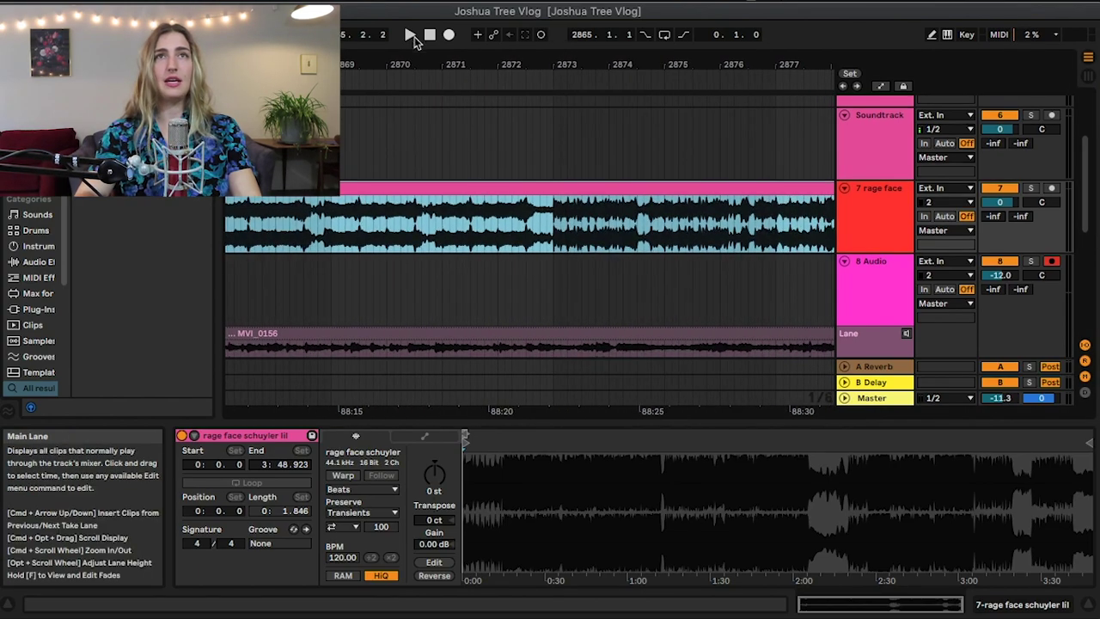
drag(410, 64, 455, 84)
scroll(378, 295, down, 5)
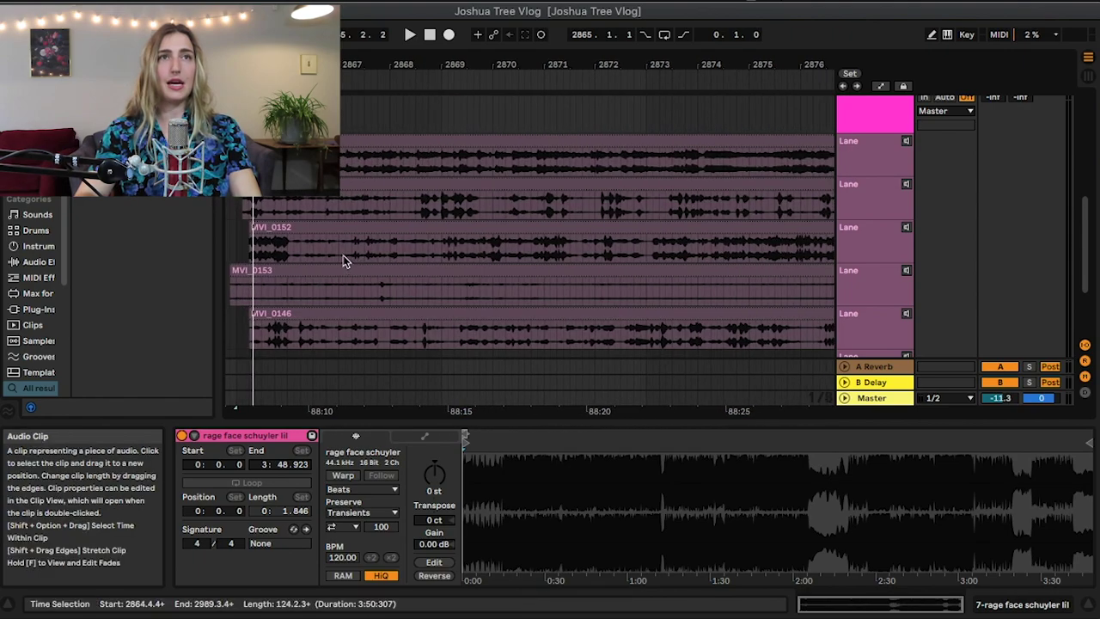
scroll(335, 256, up, 2)
scroll(329, 251, up, 1)
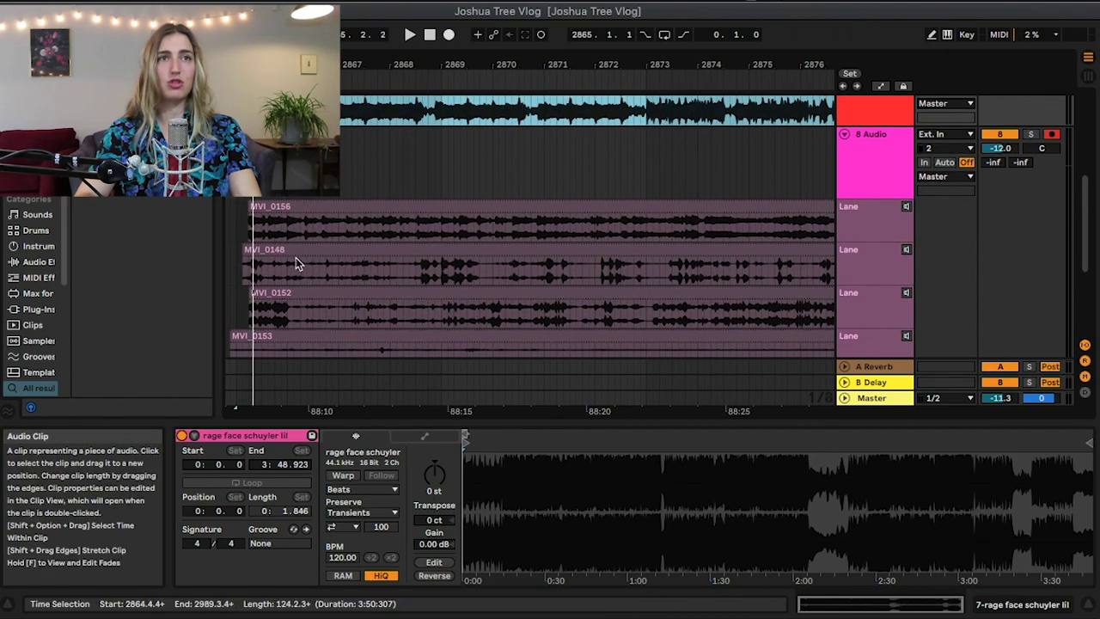
Step: Turn on Draw mode and comp one-beat pieces of MVI_0153 and MVI_0152 into the main lane starting at bar 2865
scroll(381, 246, up, 1)
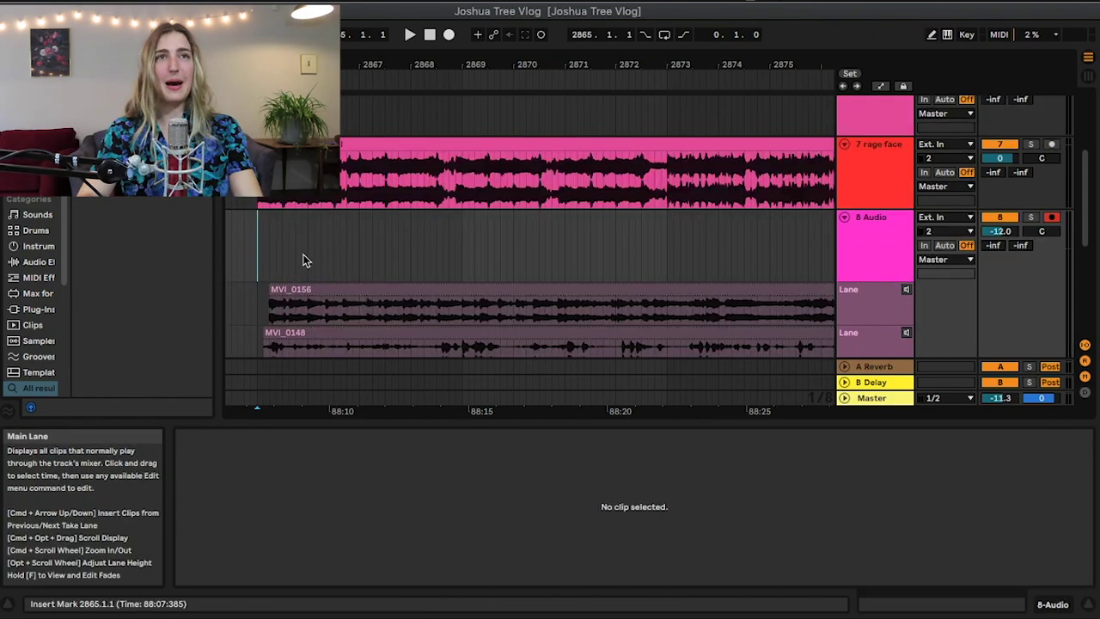
key(b)
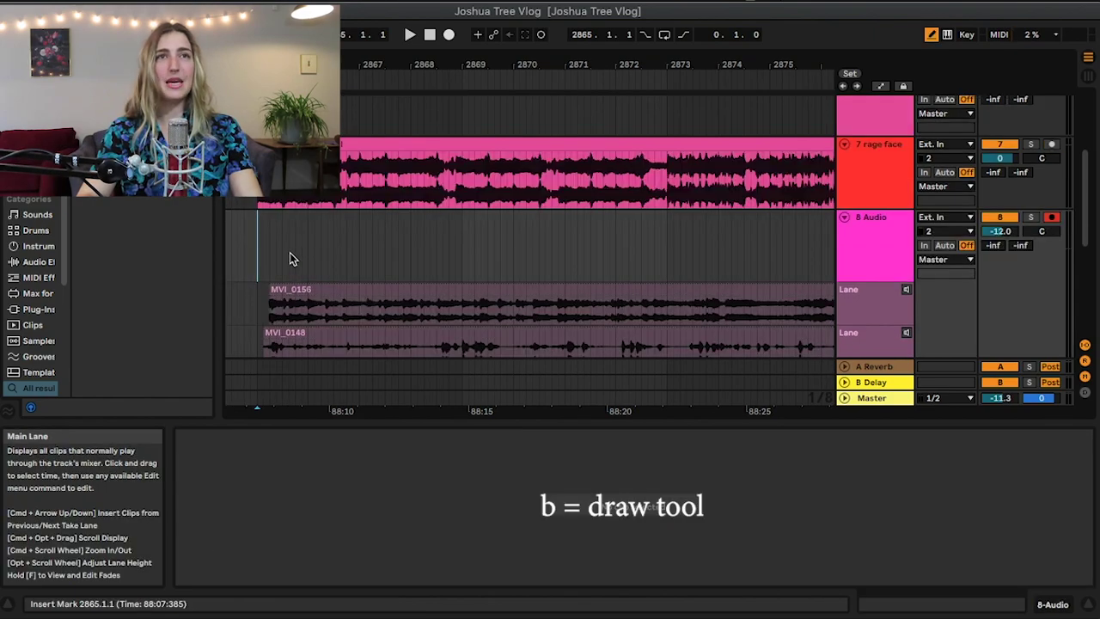
scroll(266, 254, down, 4)
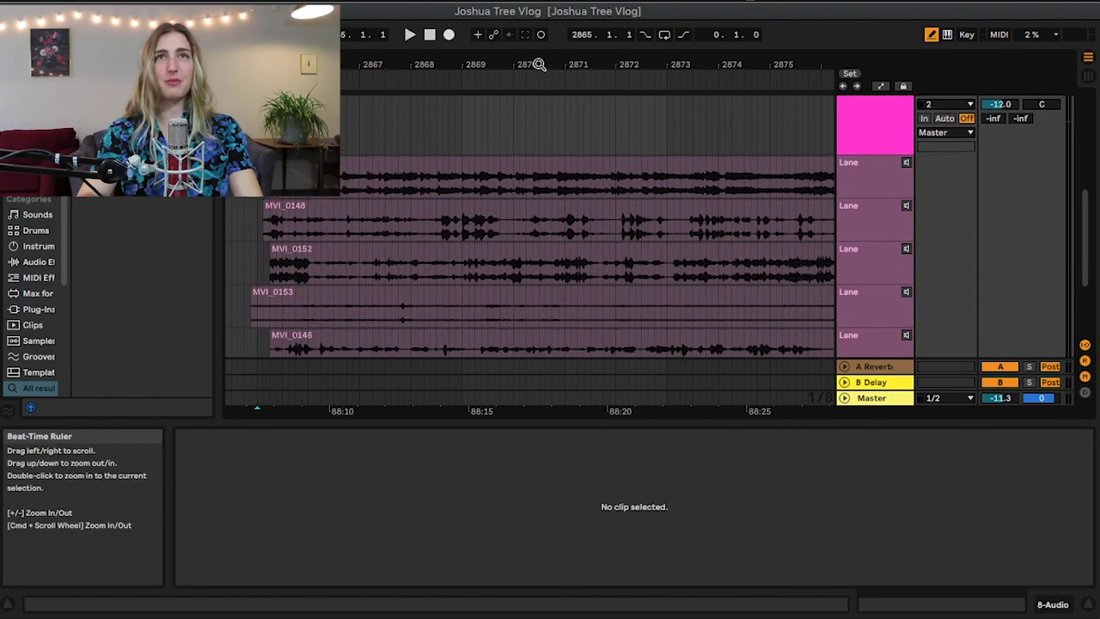
drag(541, 64, 486, 65)
scroll(469, 224, down, 1)
scroll(404, 245, down, 2)
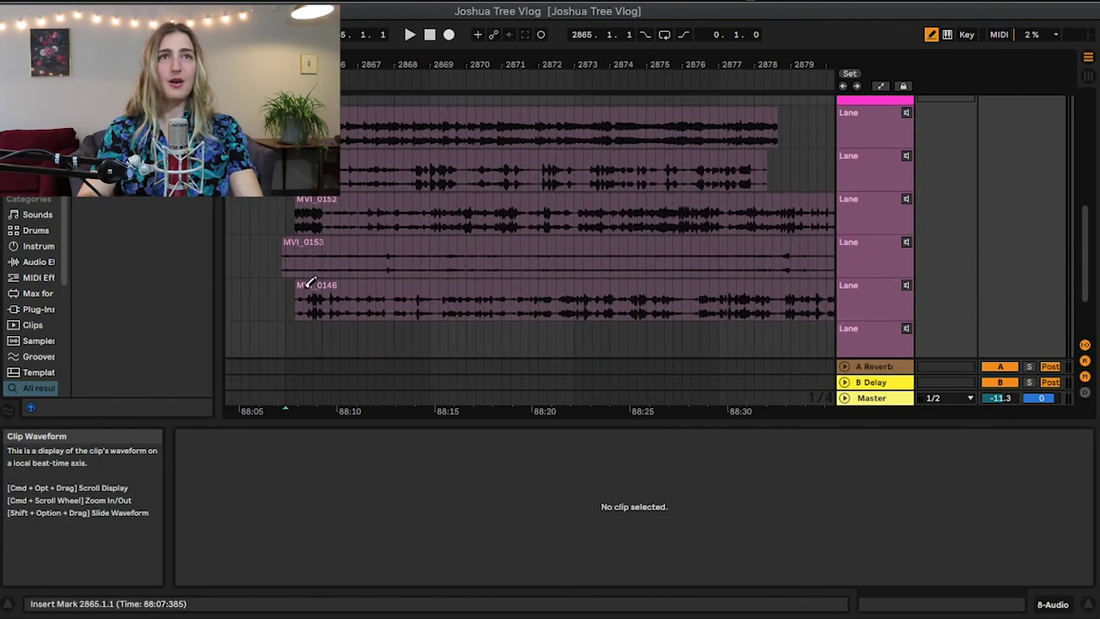
click(292, 259)
click(303, 216)
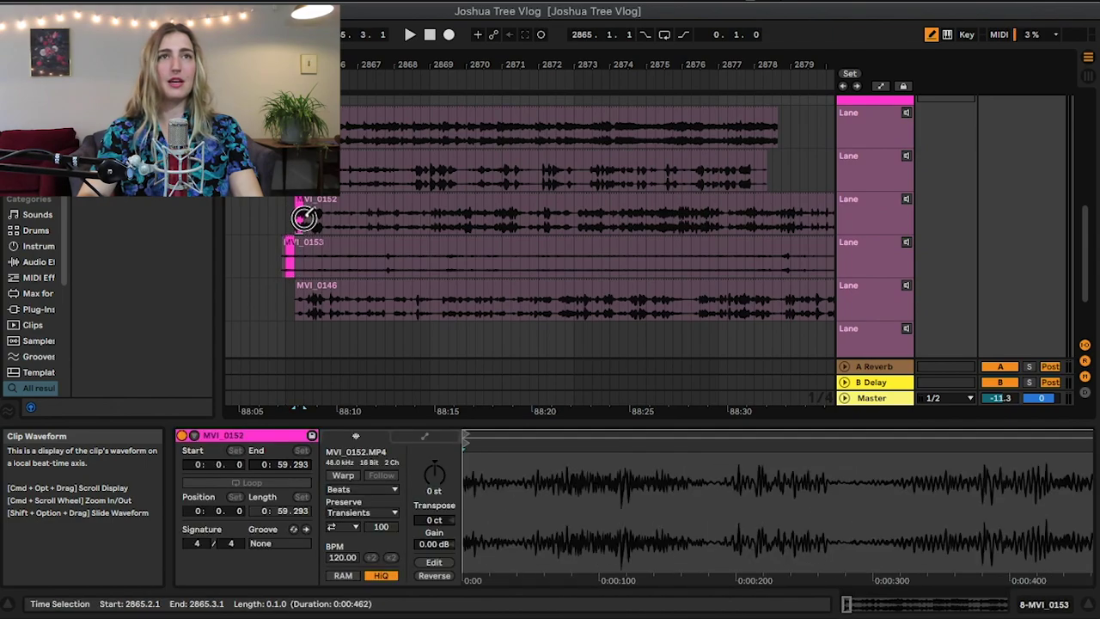
Step: Comp half a bar of MVI_0153 at bar 2866, half a bar of MVI_0146 after it and one bar of MVI_0156 at 2867
drag(324, 262, 336, 263)
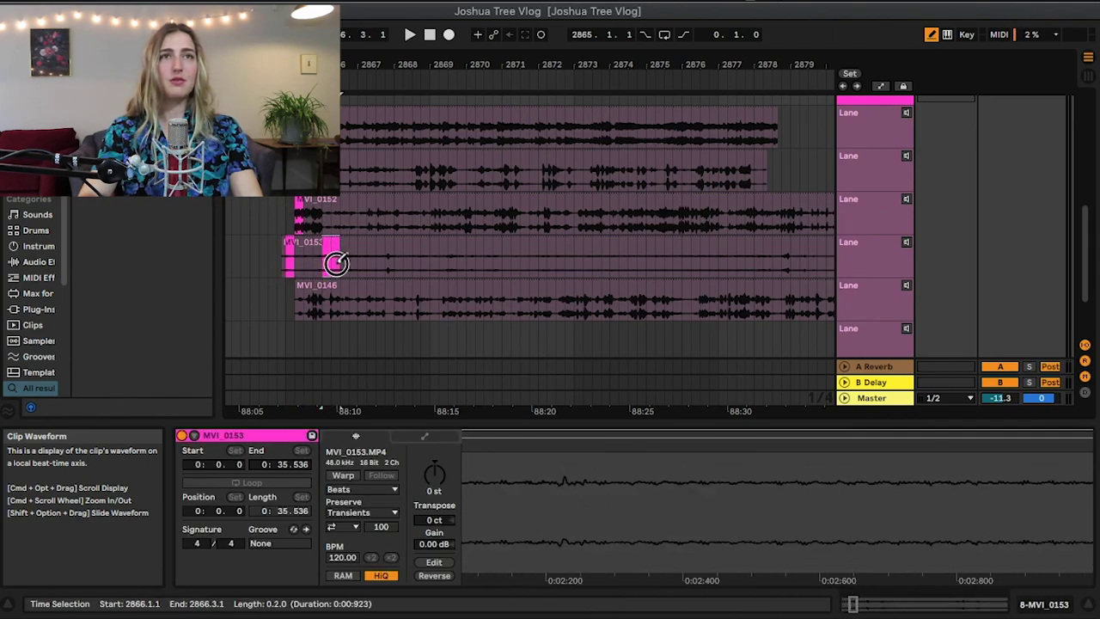
drag(340, 301, 356, 300)
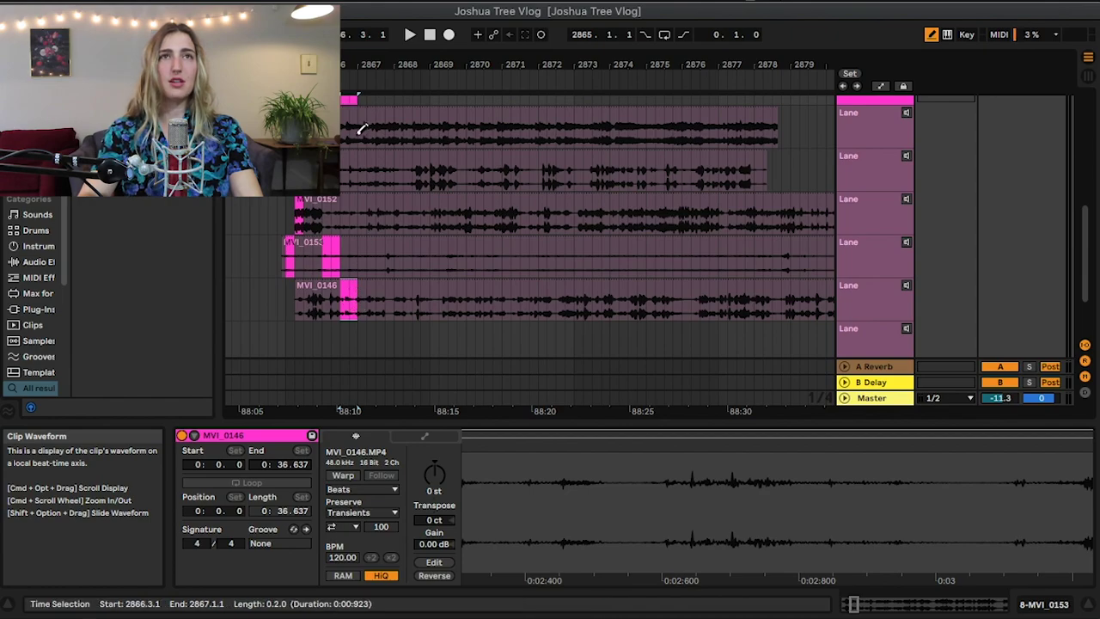
drag(358, 135, 389, 138)
scroll(387, 142, up, 3)
key(b)
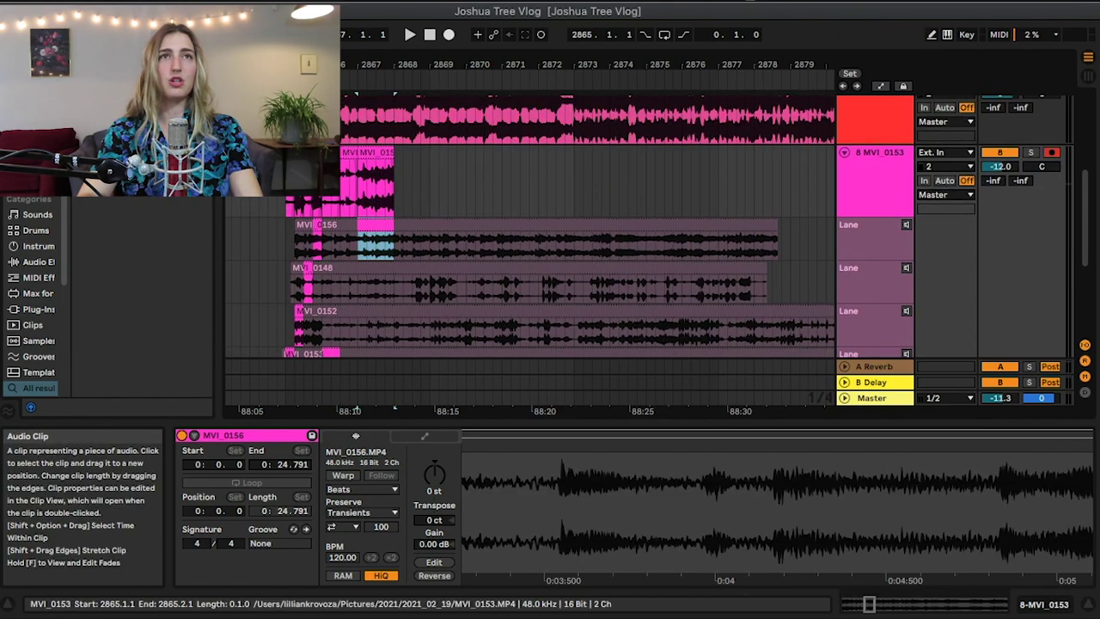
Step: Show the video window and play the comped video edit from its first clip at bar 2865
click(289, 153)
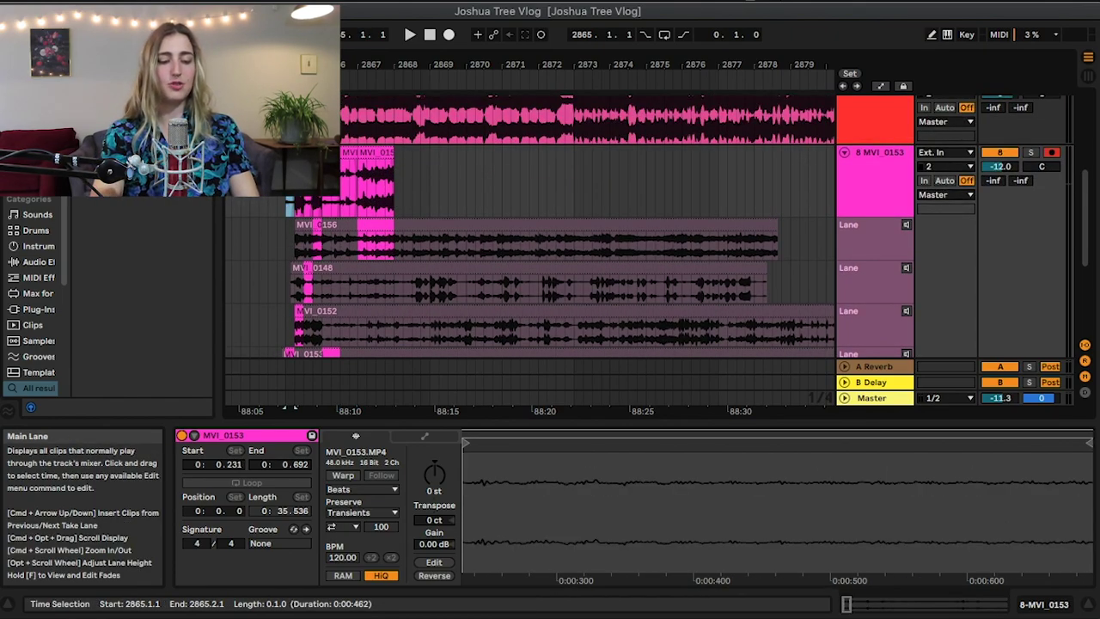
key(alt+super+v)
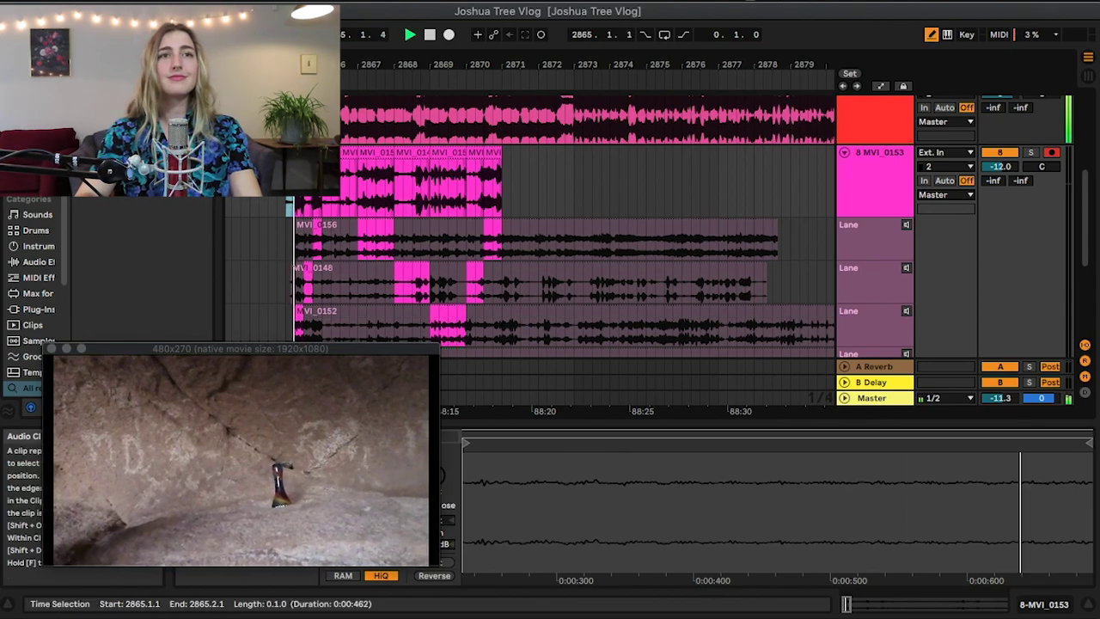
key(space)
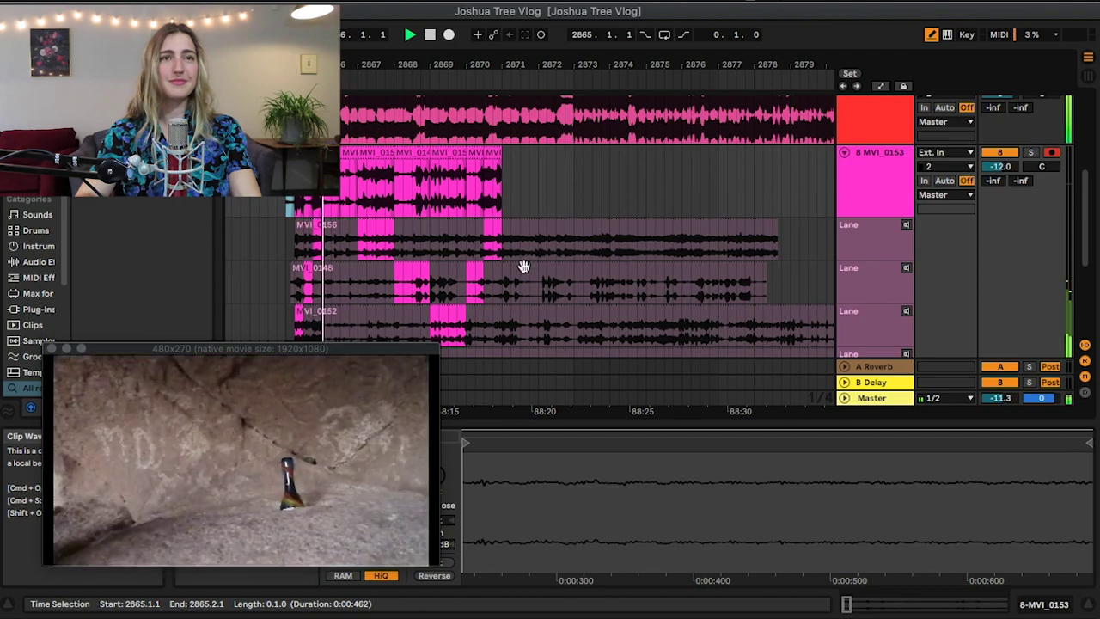
key(b)
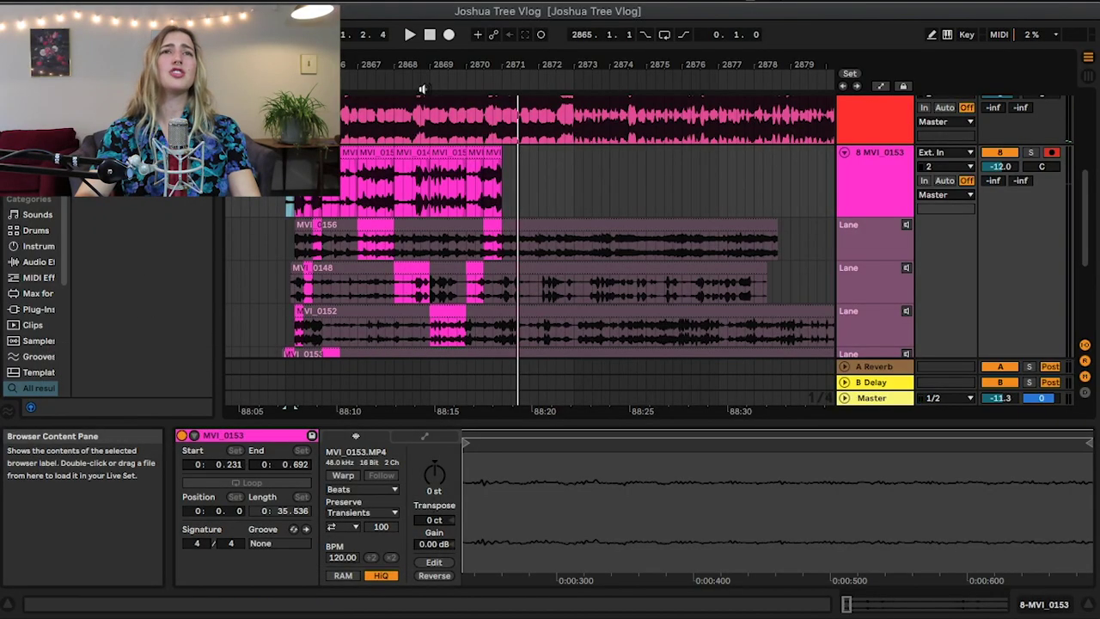
Step: Select bars 2865 to 2871 of the rage face clip above the comped video and set that range as the loop
scroll(428, 160, down, 3)
scroll(429, 160, up, 5)
drag(422, 69, 592, 66)
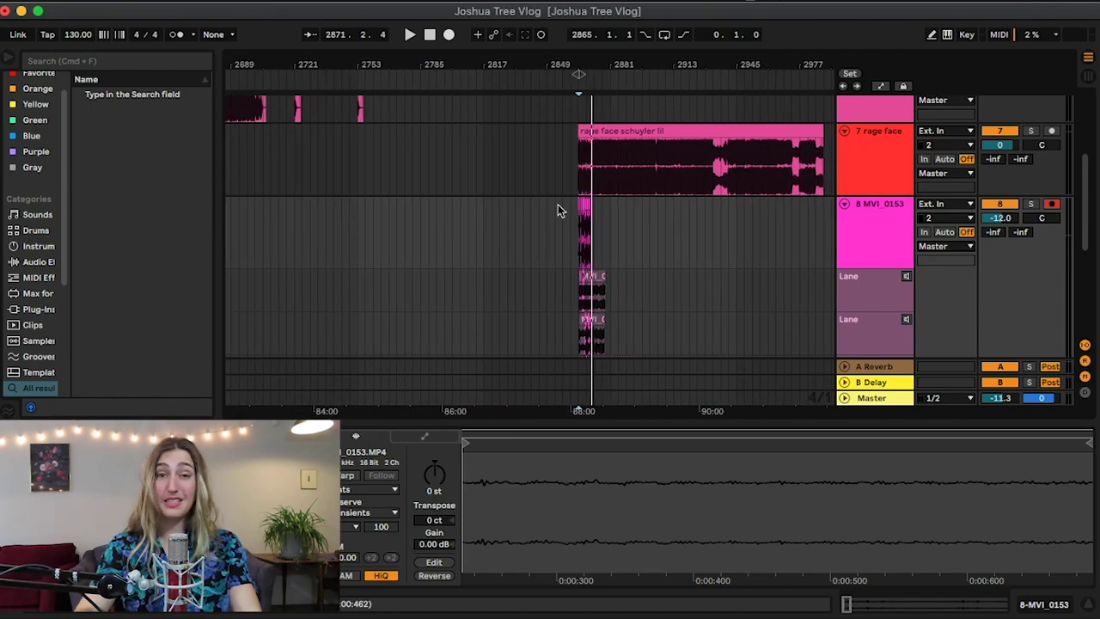
drag(593, 64, 376, 67)
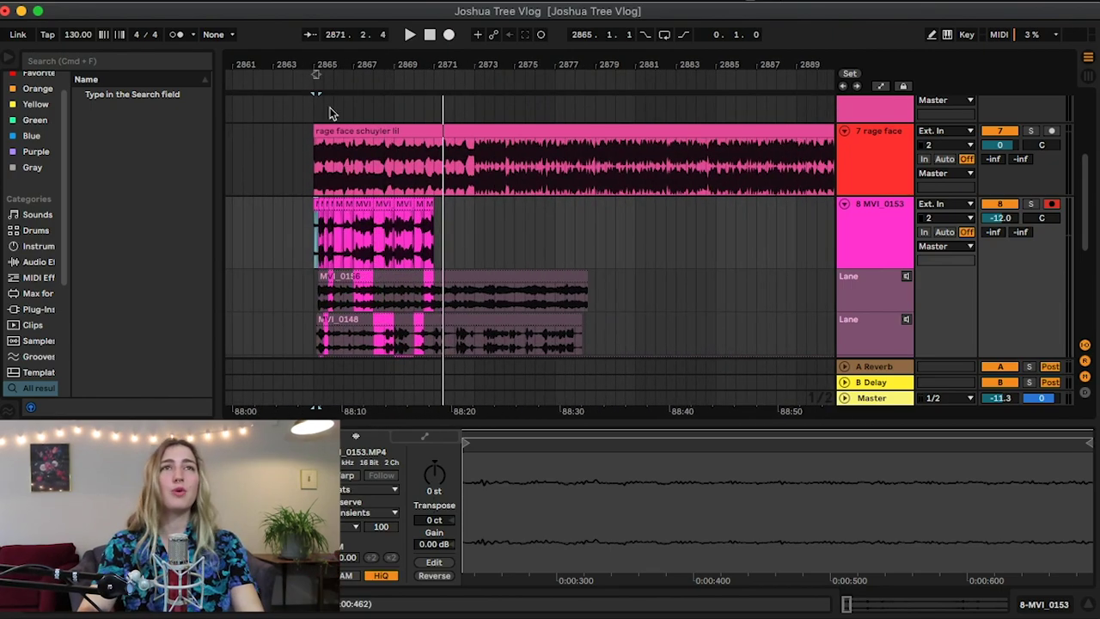
drag(315, 165, 434, 166)
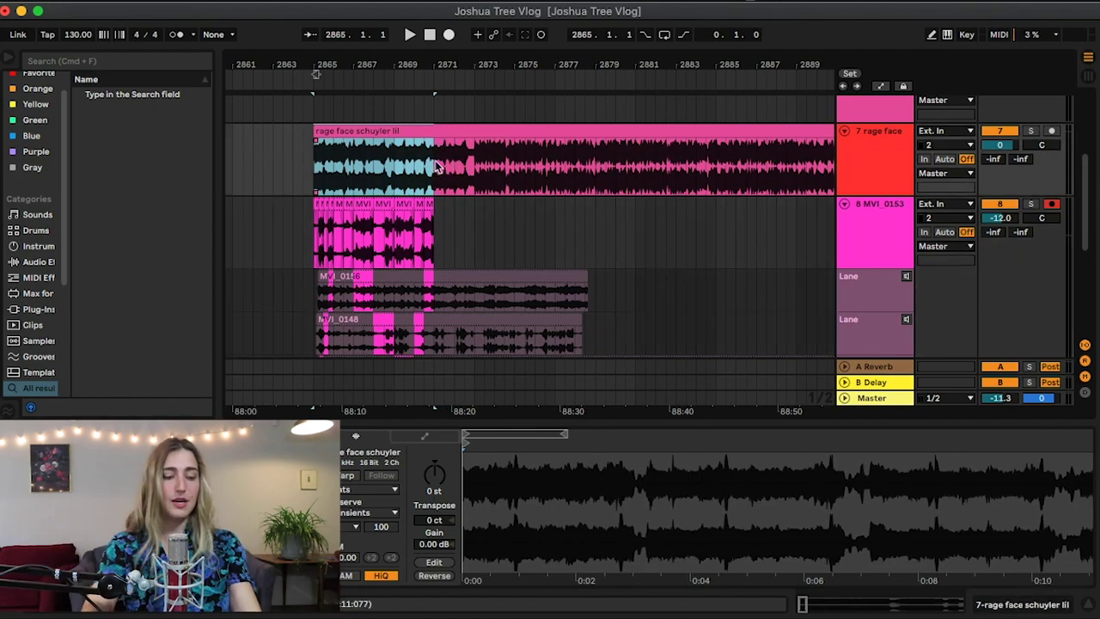
key(super+l)
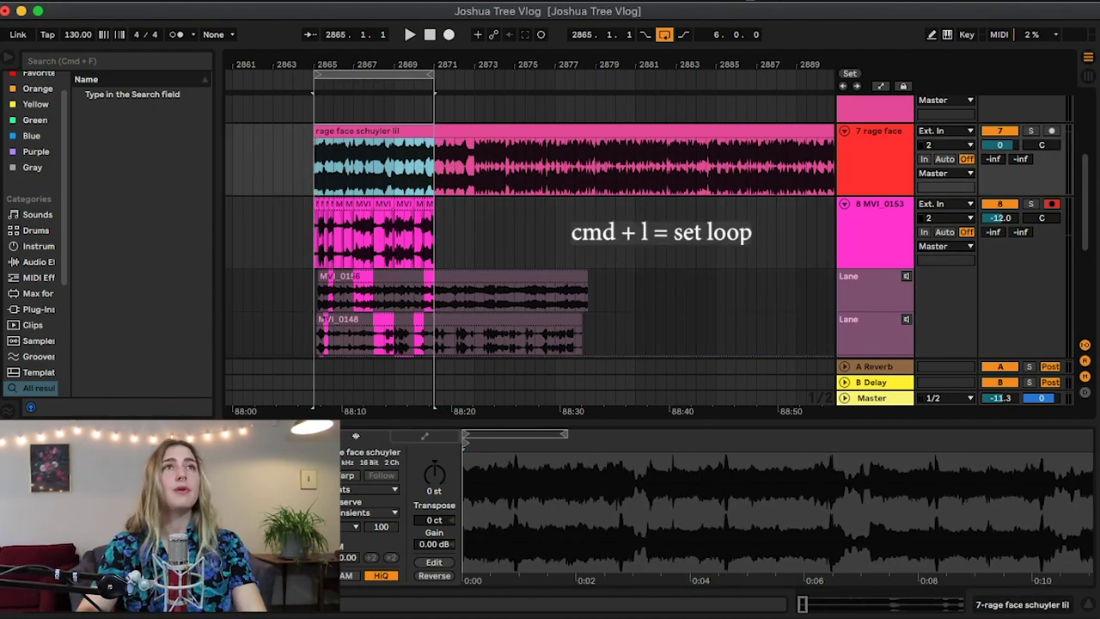
Step: Open the audio/video export settings for the looped range and turn on PCM encoding, MP3 encoding and video creation
click(91, 1)
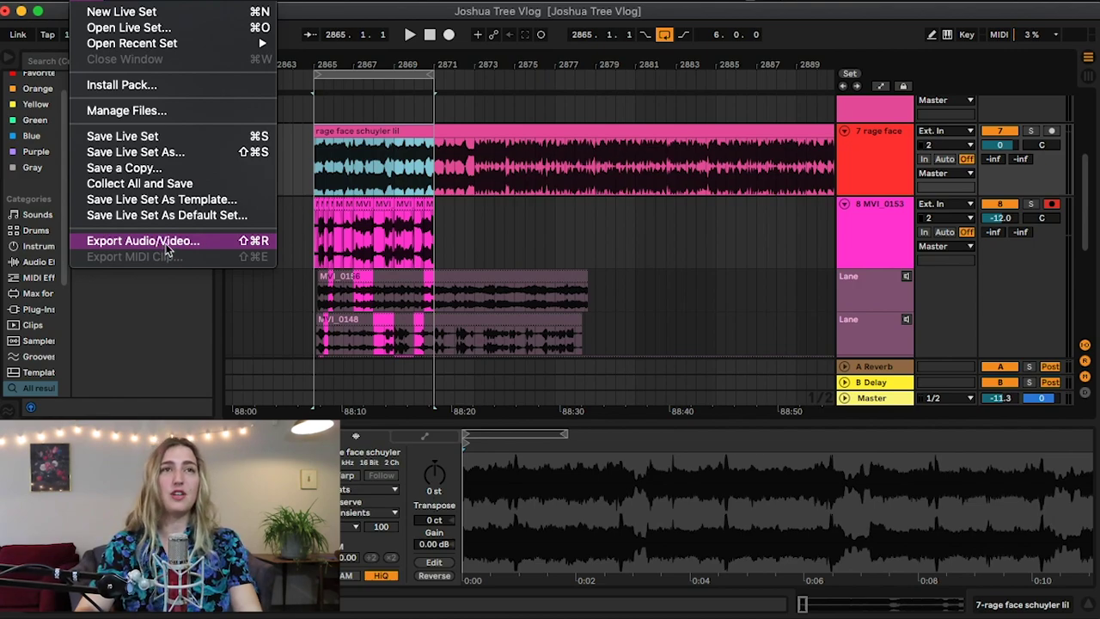
click(455, 249)
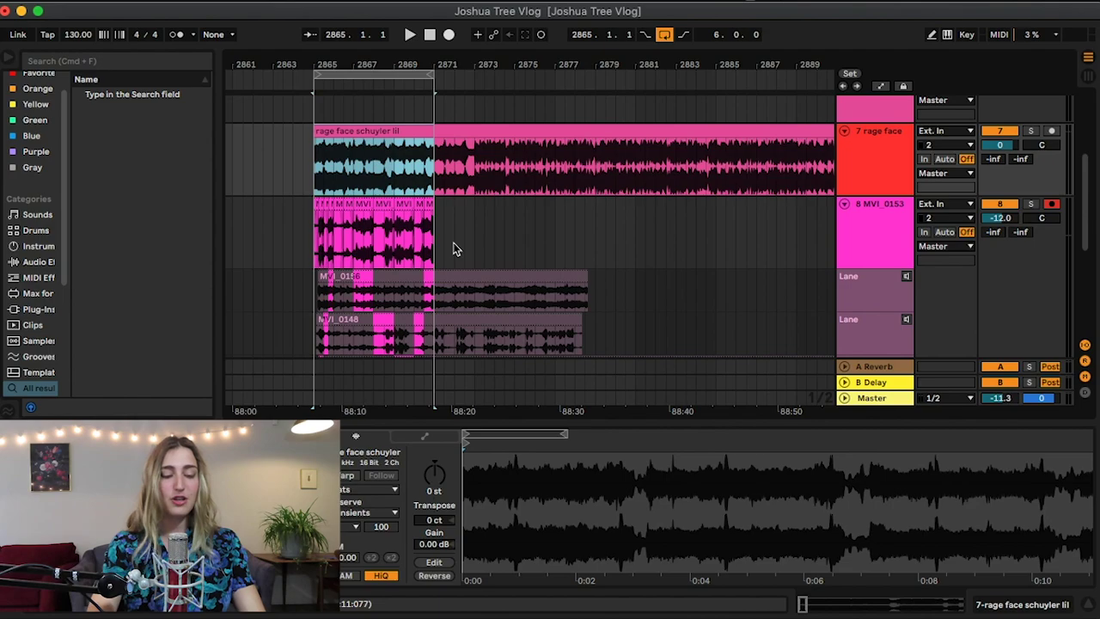
key(shift+super+r)
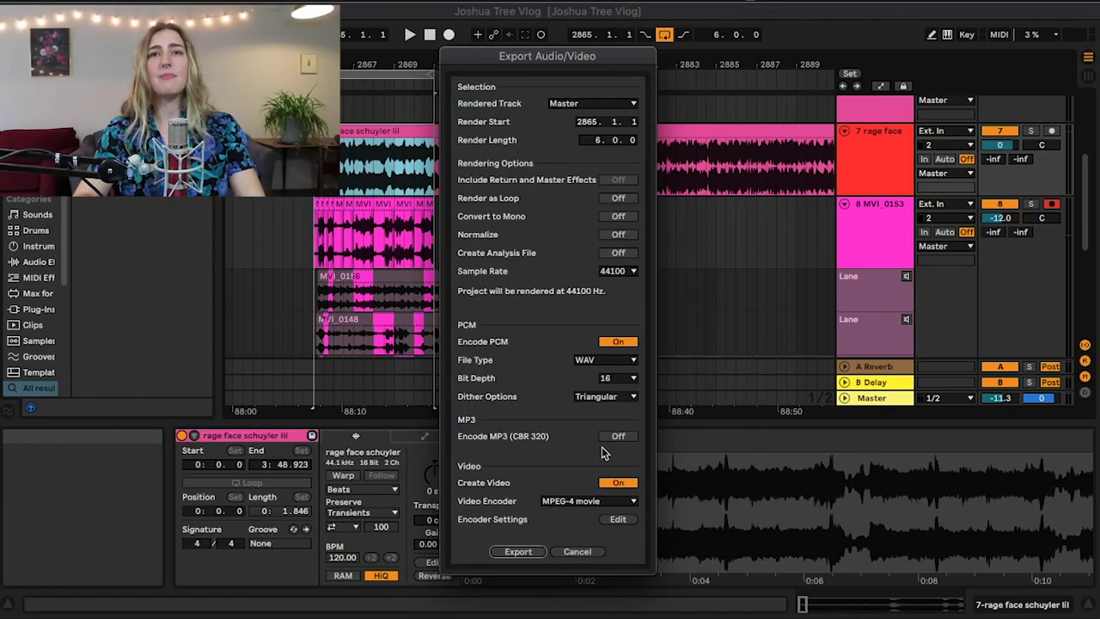
click(627, 484)
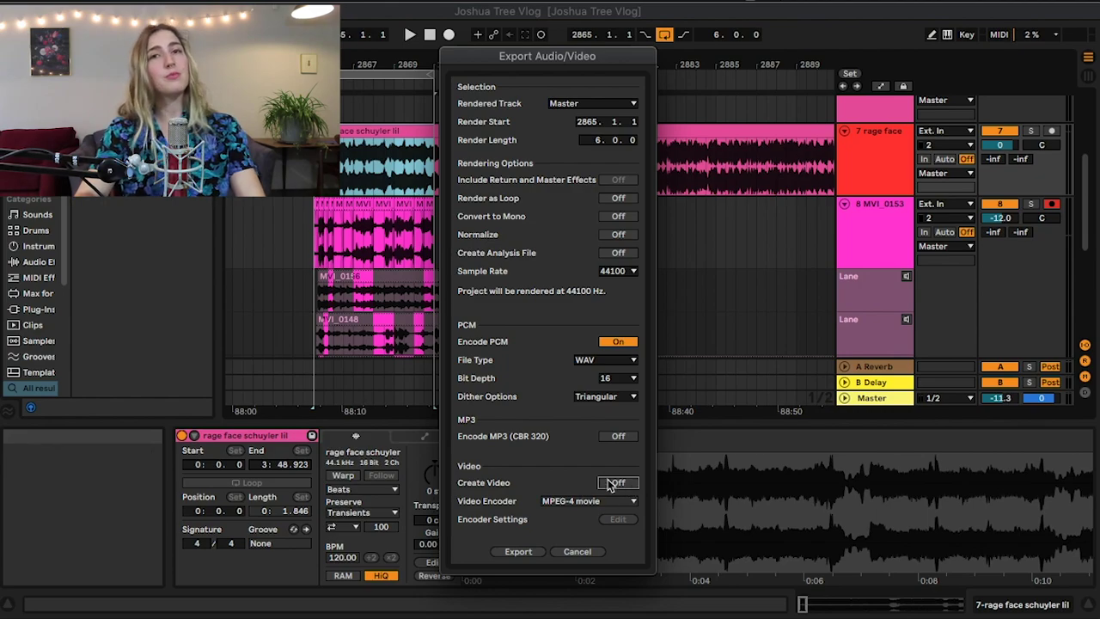
click(607, 463)
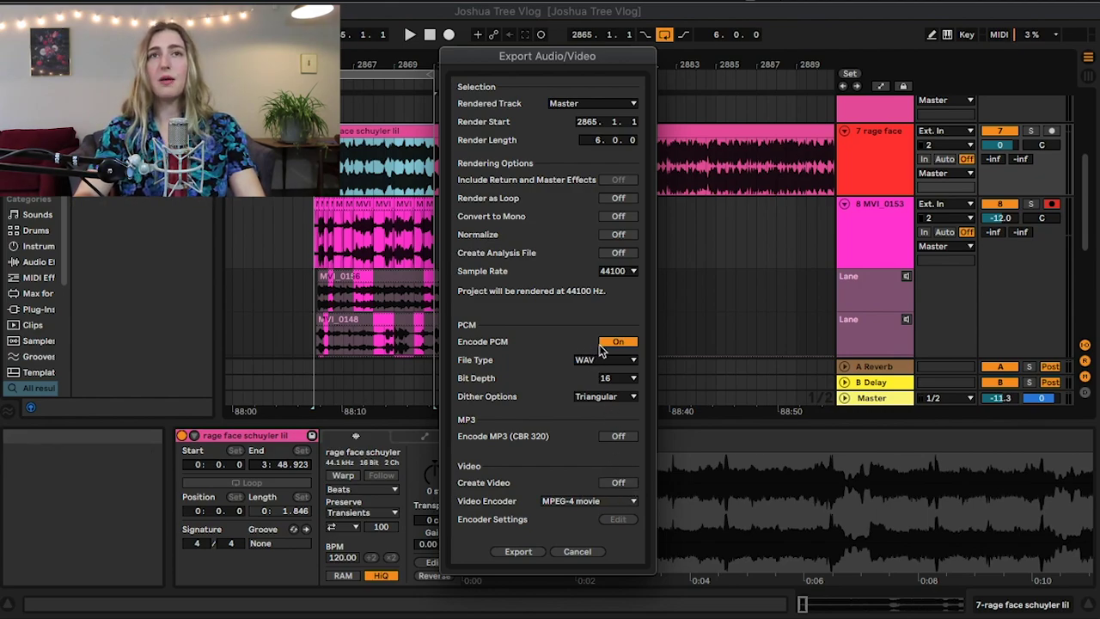
click(633, 343)
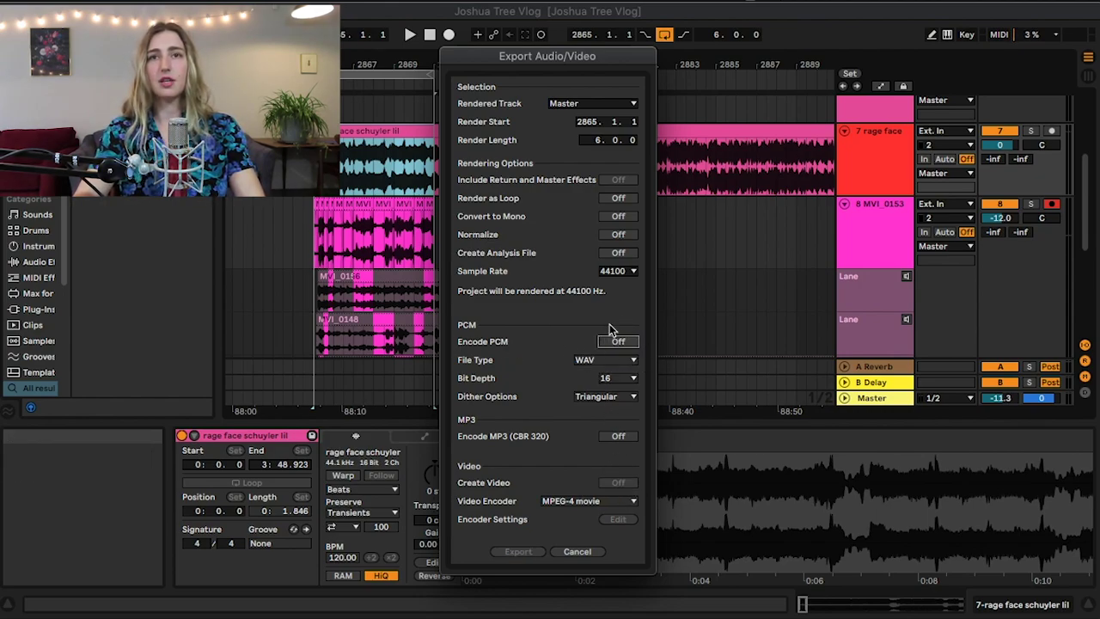
click(620, 343)
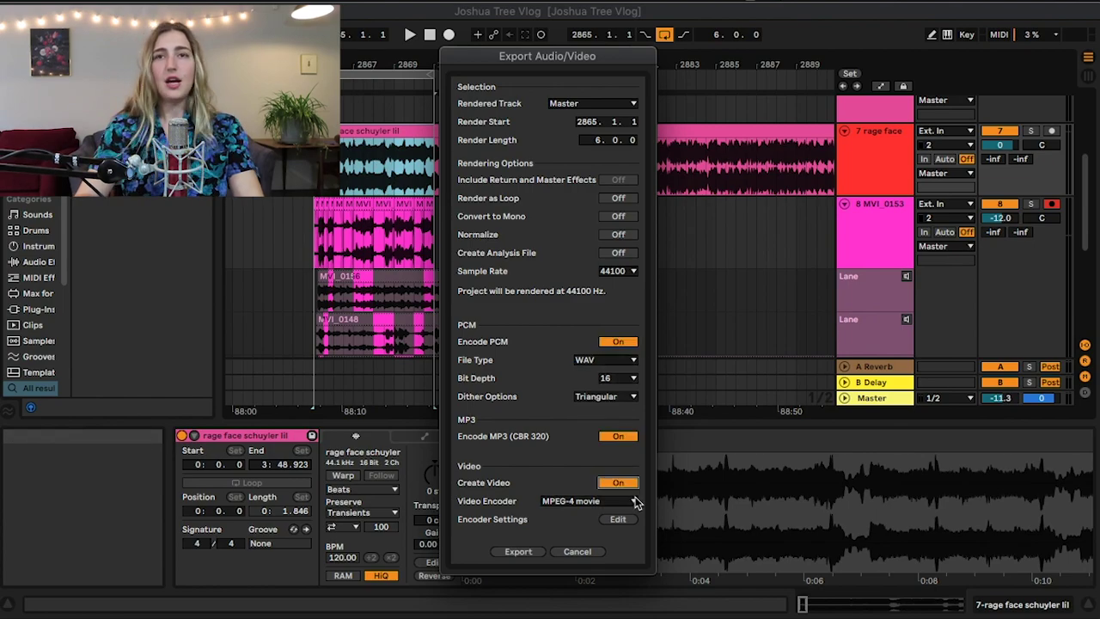
Step: Choose MPEG-4 movie as the video encoder and look through the resolution and frame rate options in its settings without changing them
click(621, 501)
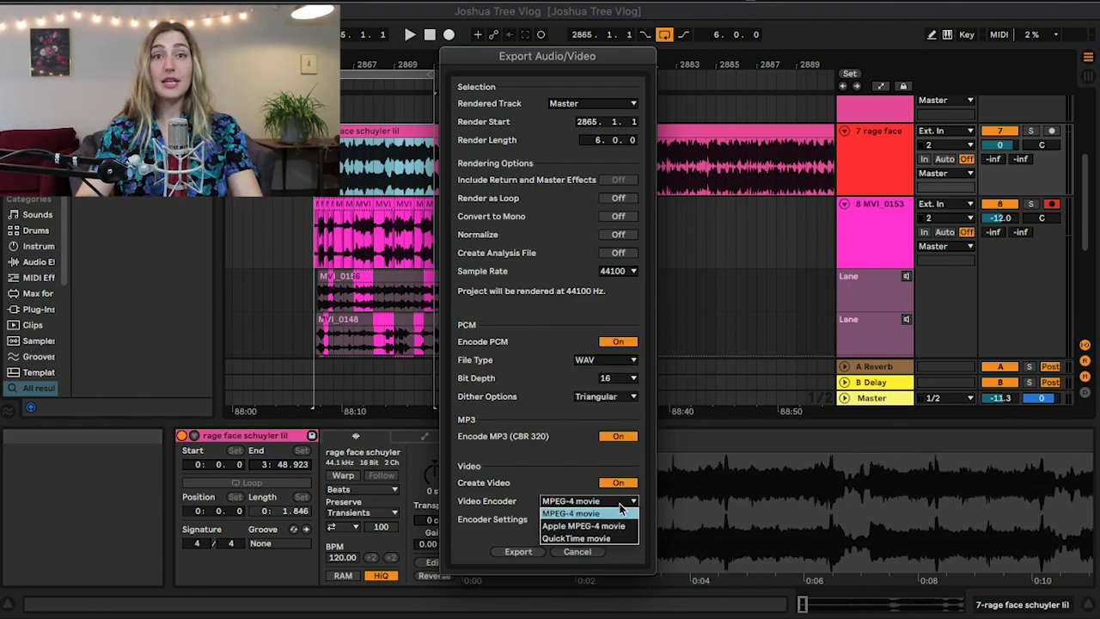
click(619, 513)
click(618, 520)
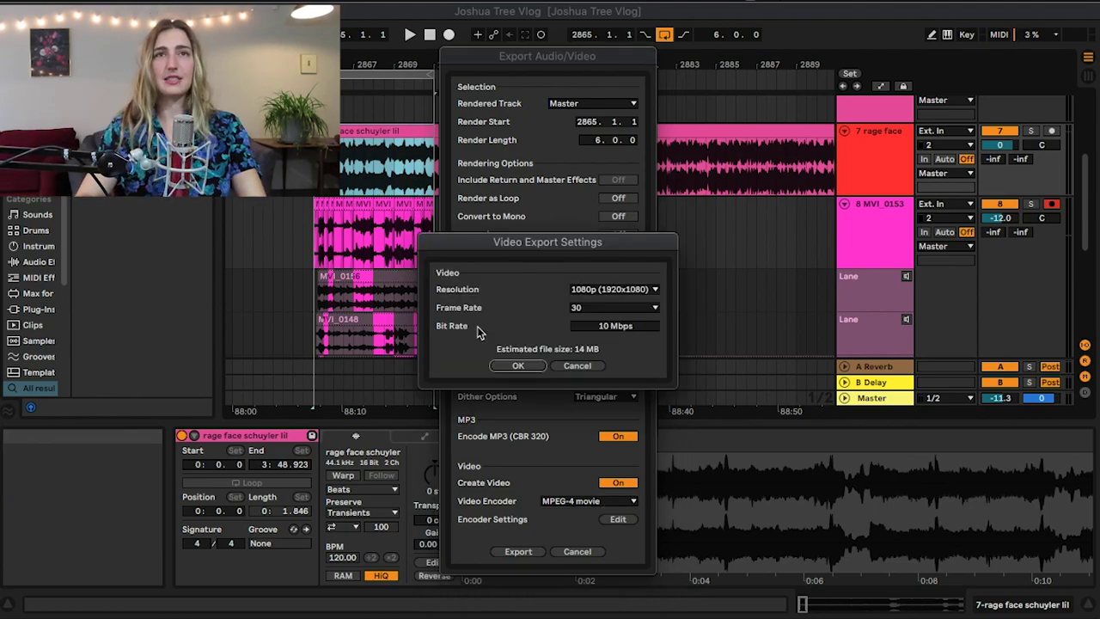
click(609, 290)
click(608, 289)
click(587, 308)
click(586, 310)
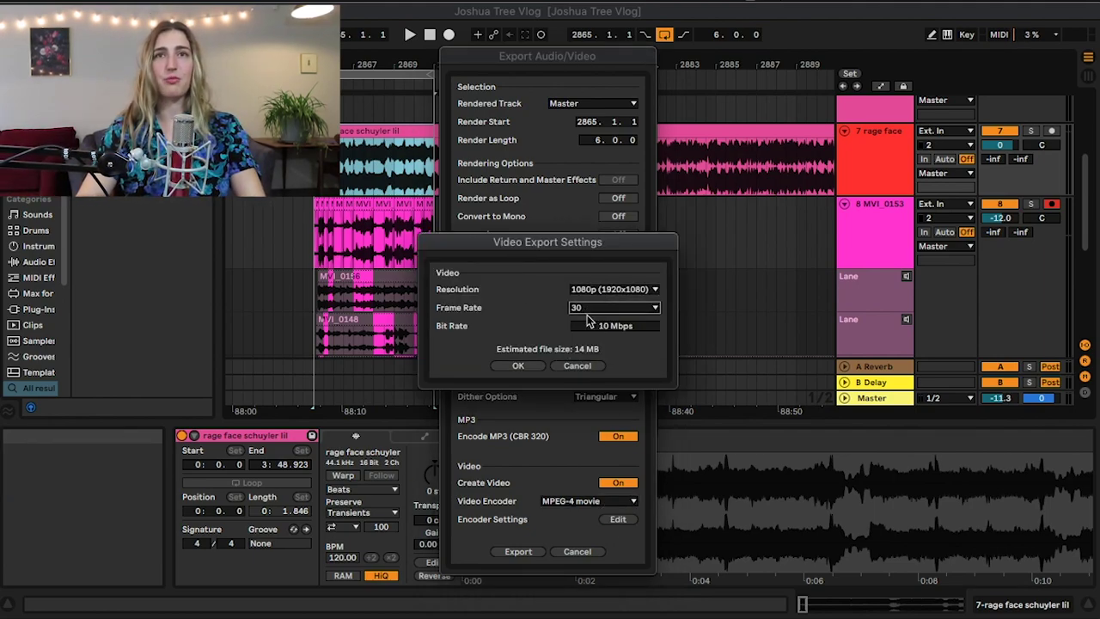
click(581, 367)
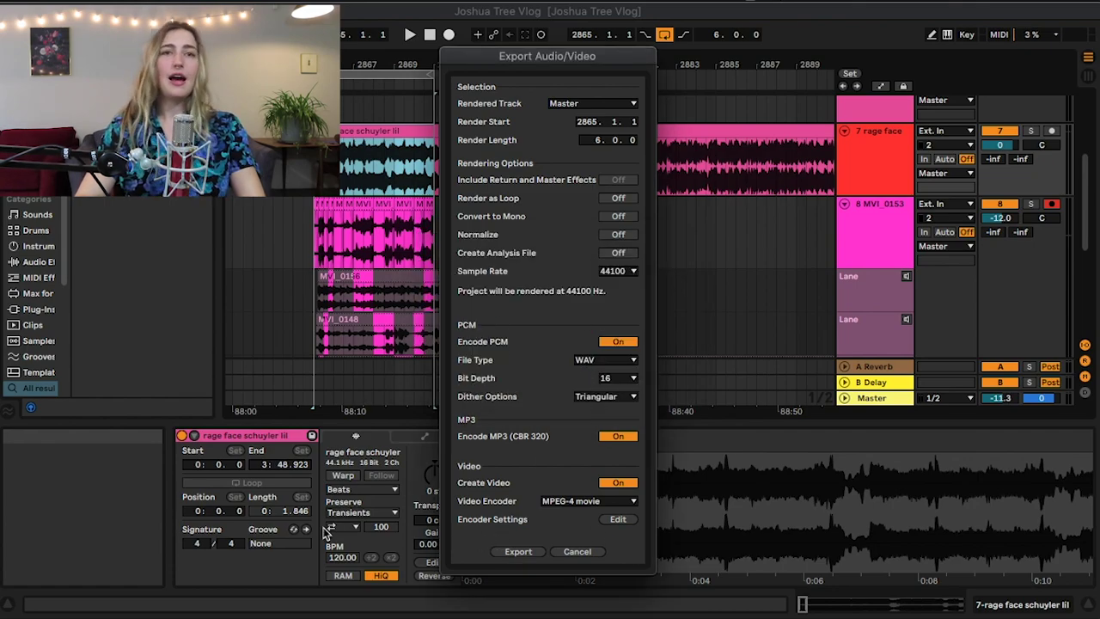
Step: Export the looped range to the Desktop under the file name VLOGGRRRR
drag(502, 70, 334, 32)
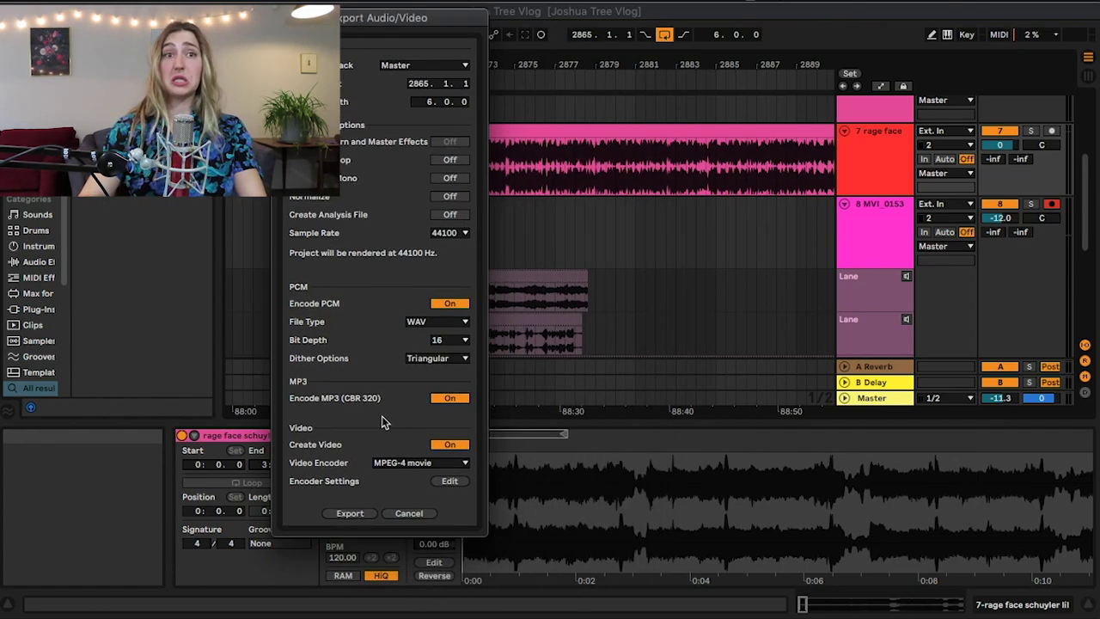
click(350, 513)
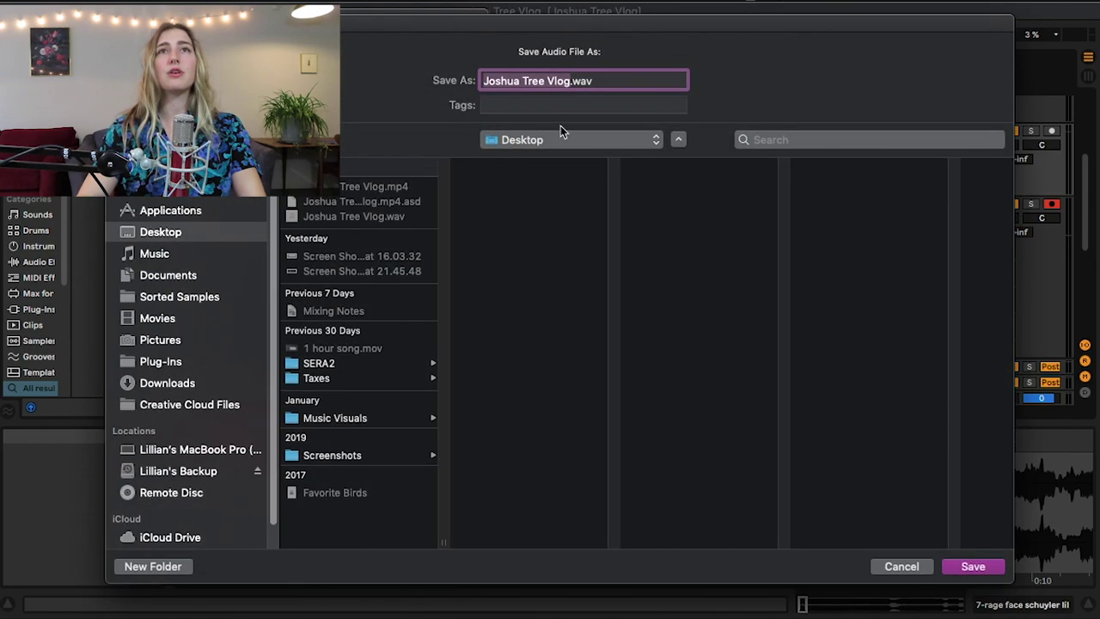
text(VLOGGRRRR)
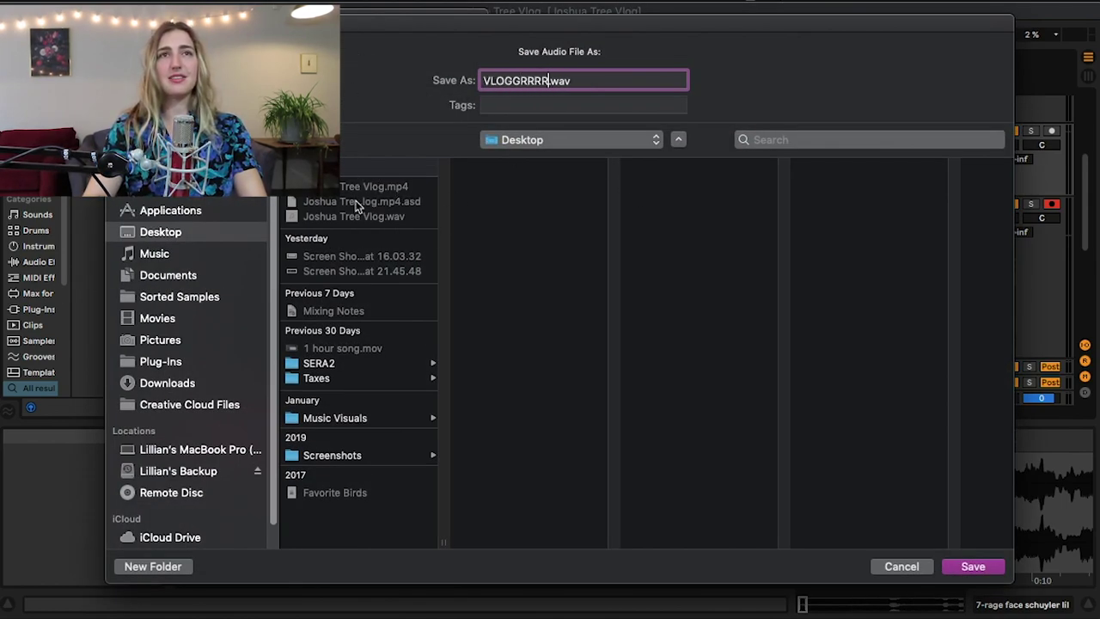
click(976, 565)
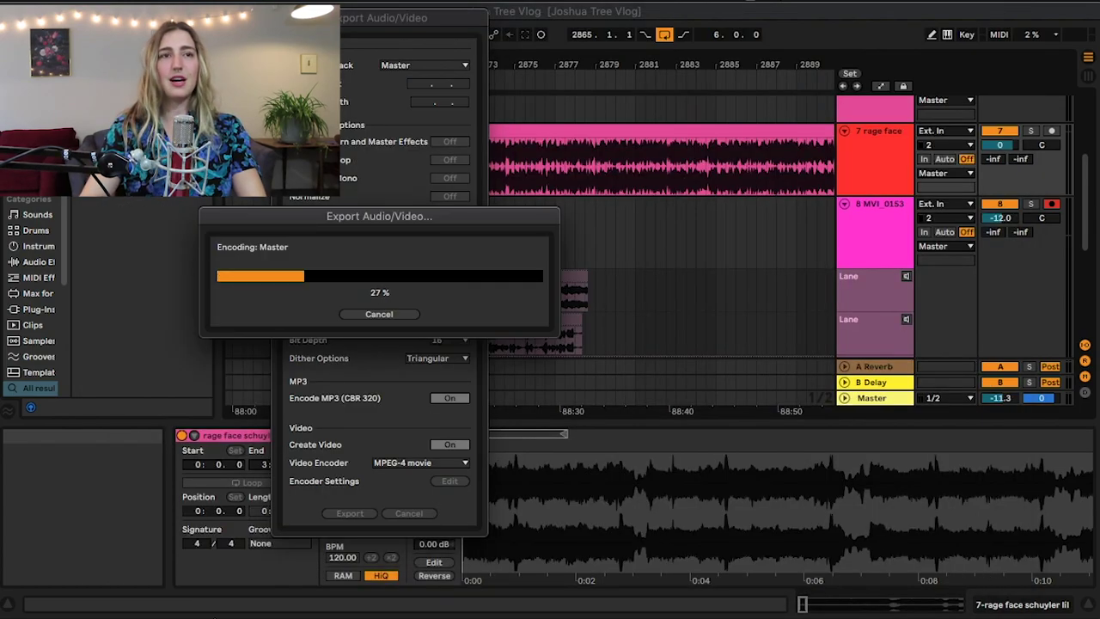
Step: Switch to Finder and check the exported VLOGGRRRR mp4, mp3 and wav files on the Desktop
mouse_move(197, 613)
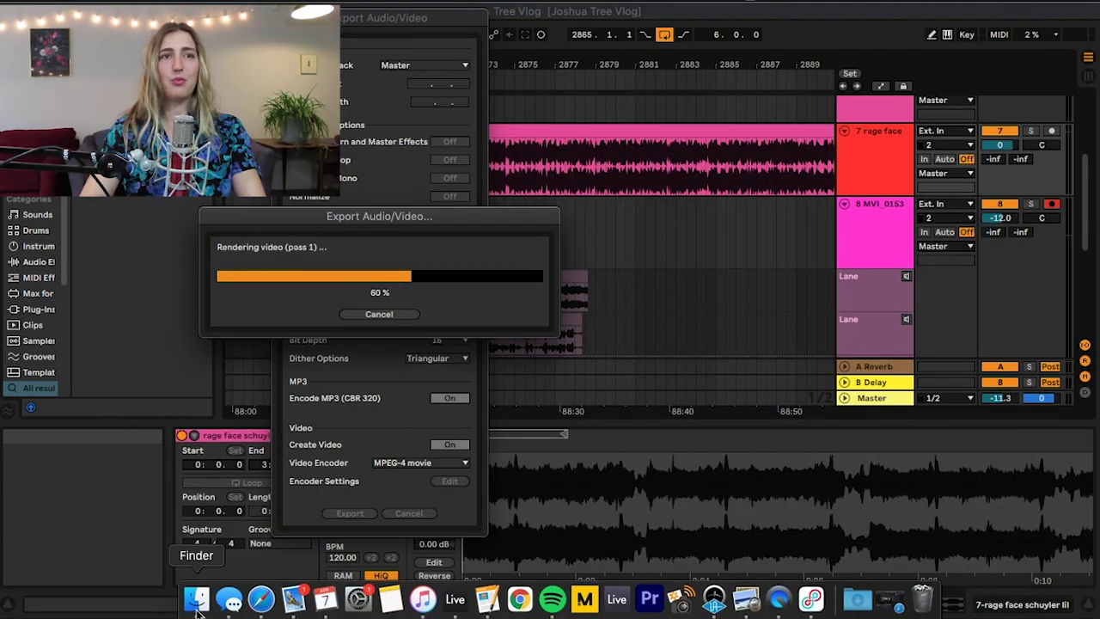
click(194, 611)
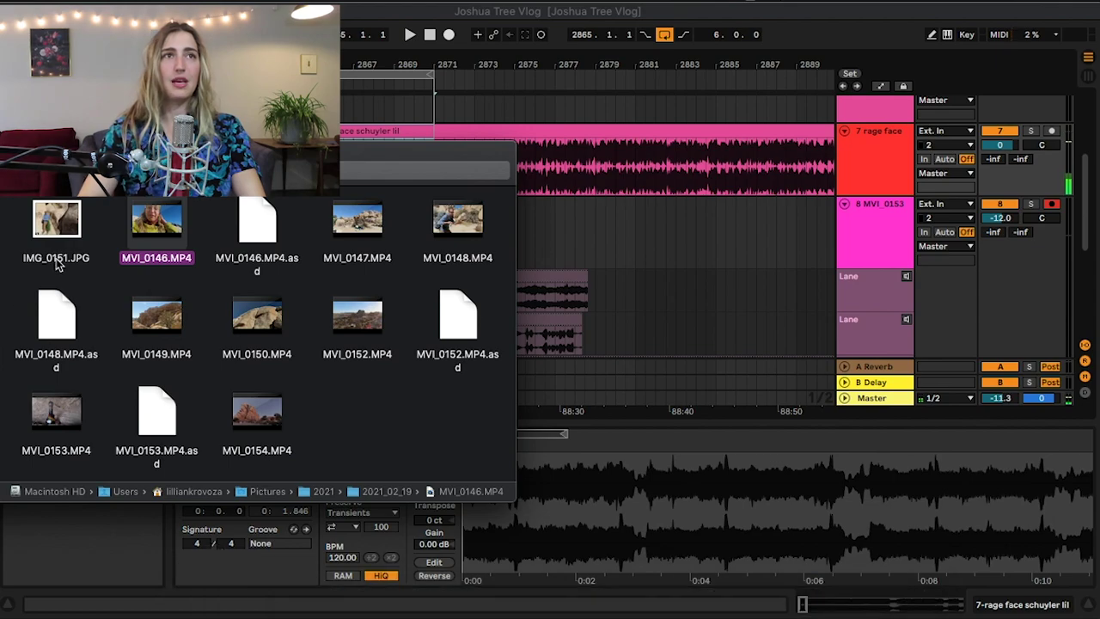
drag(30, 150, 423, 84)
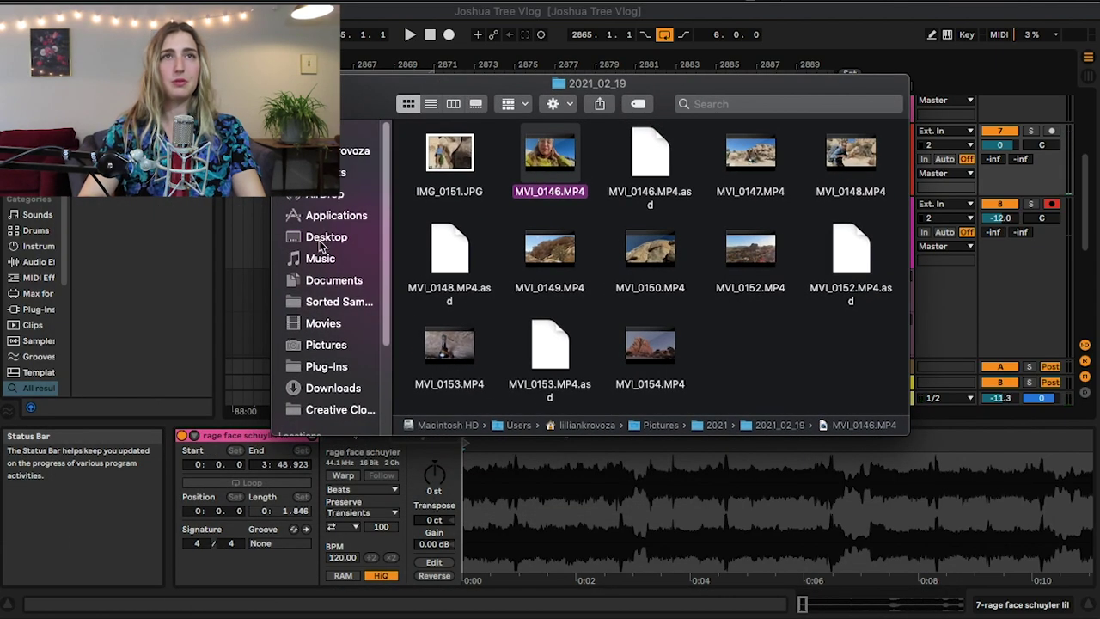
click(322, 241)
click(434, 148)
click(478, 208)
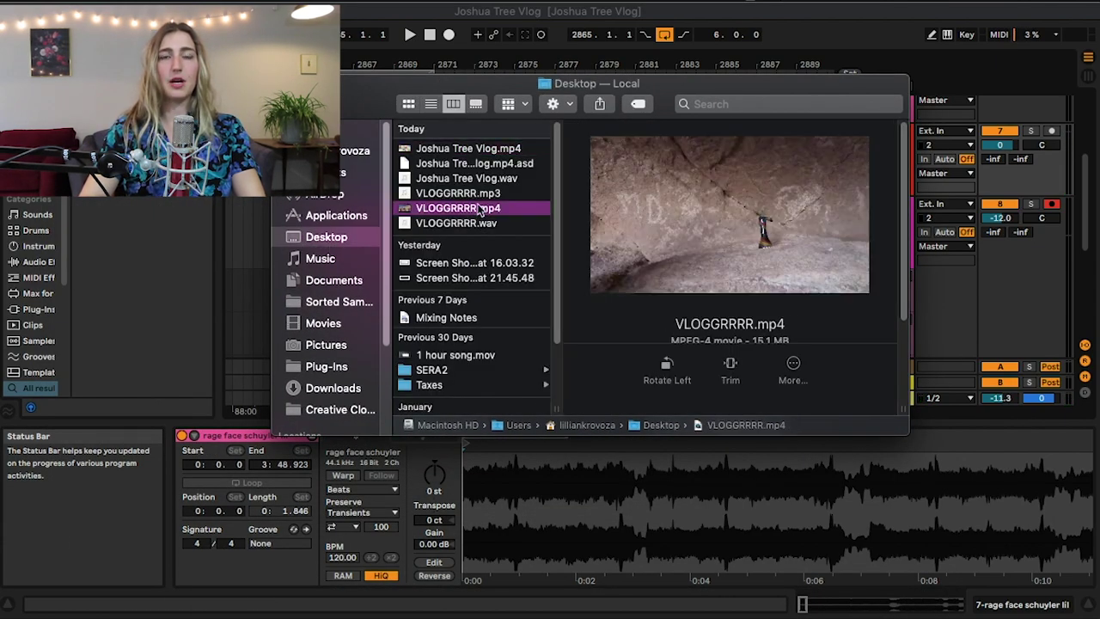
click(474, 195)
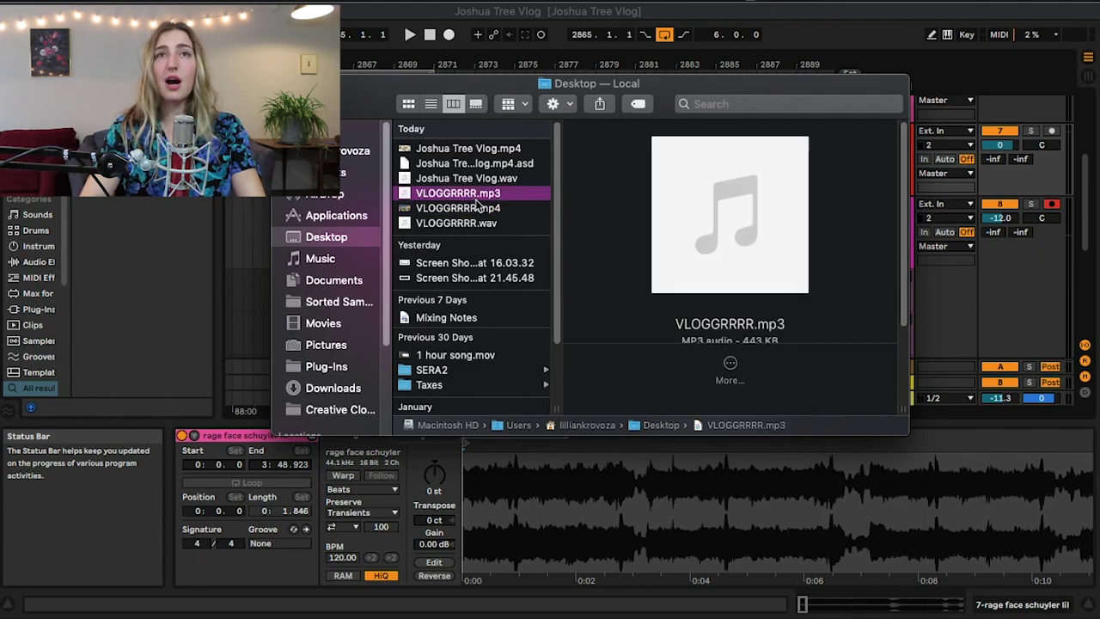
click(477, 208)
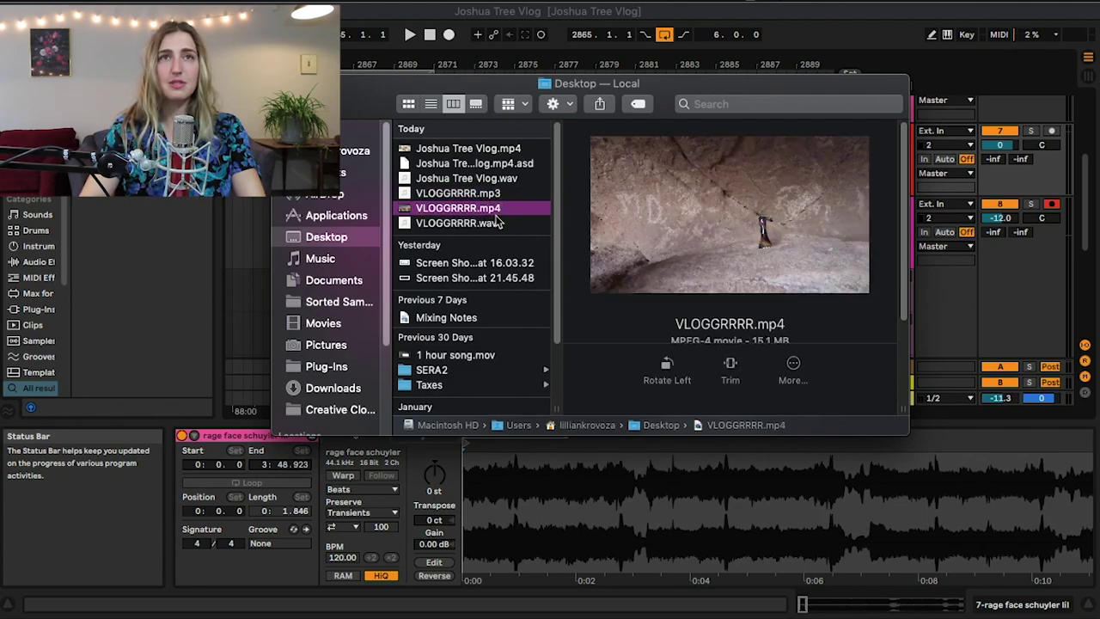
click(487, 225)
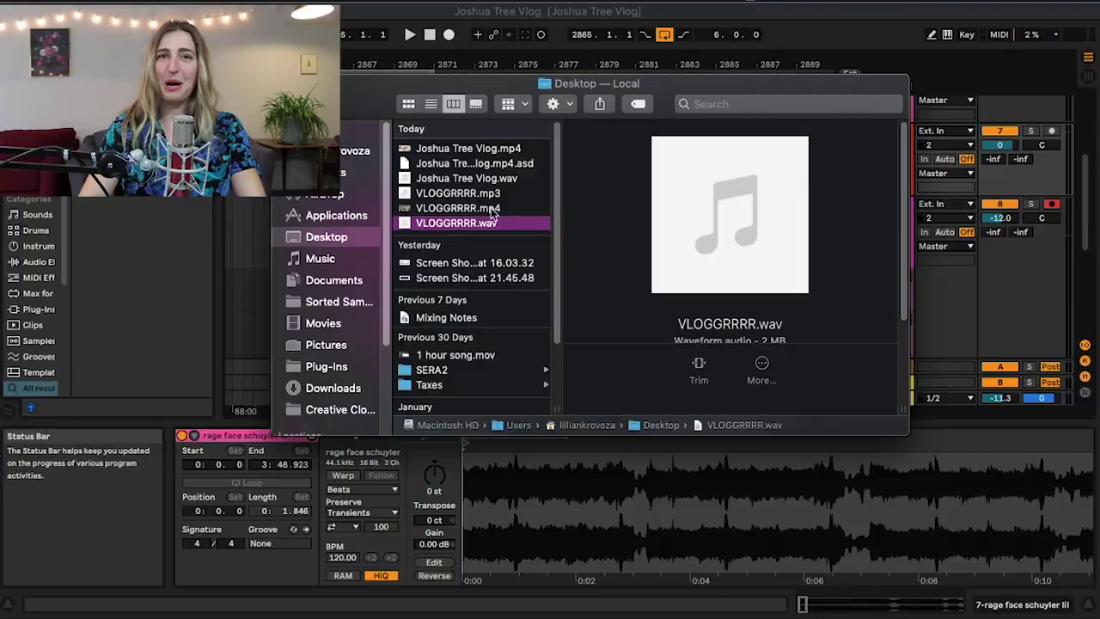